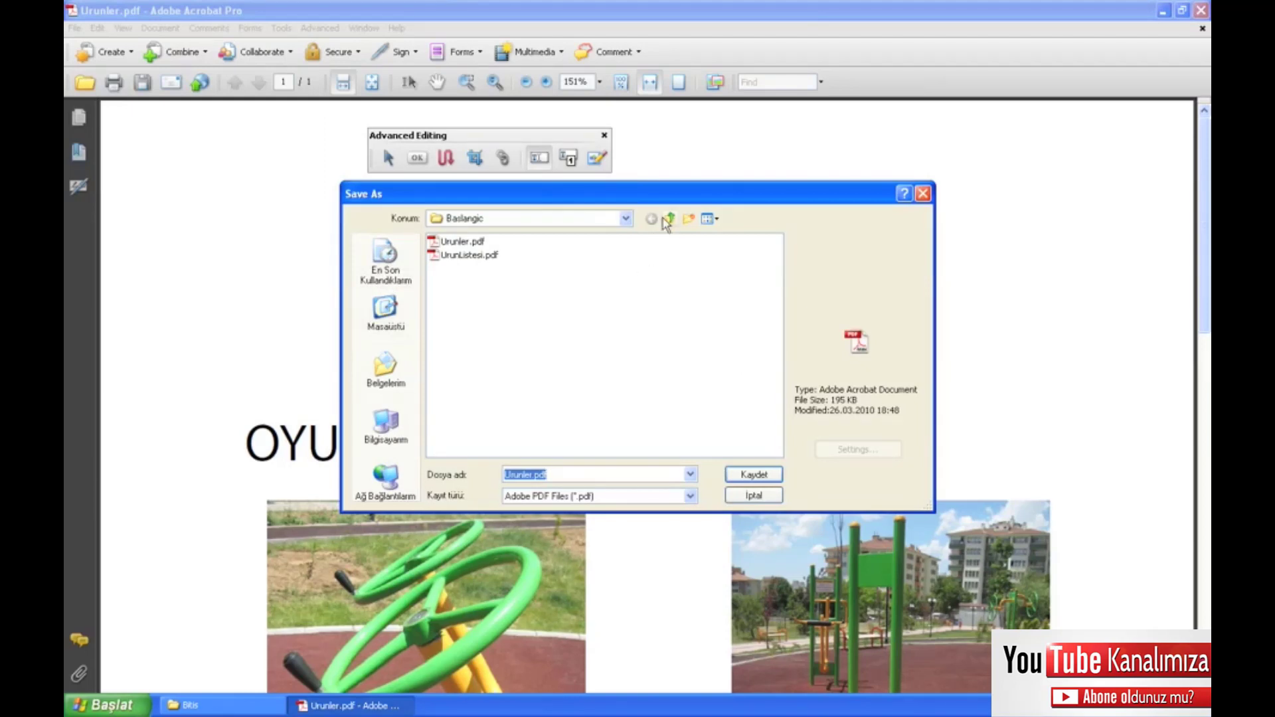
- Save the document as Urunler.pdf in the Bitis folder of Ders03
{"action": "left_click", "coordinate": [669, 219]}
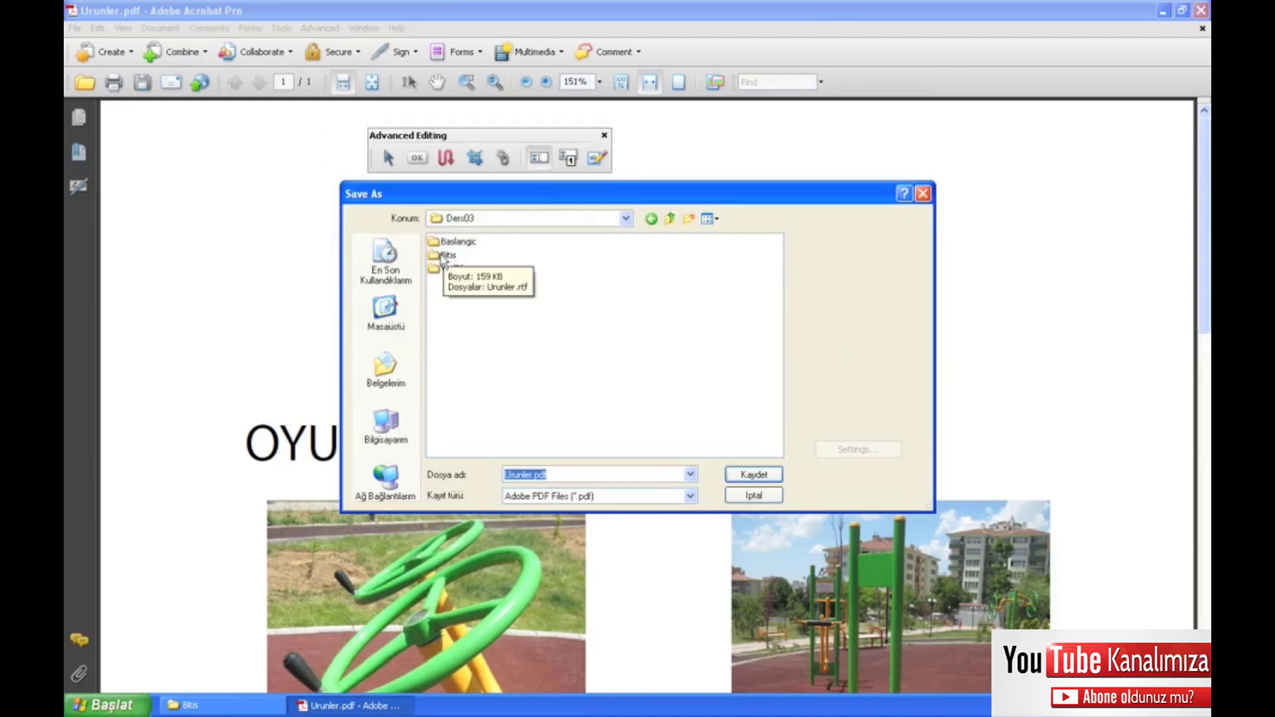
{"action": "double_click", "coordinate": [446, 256]}
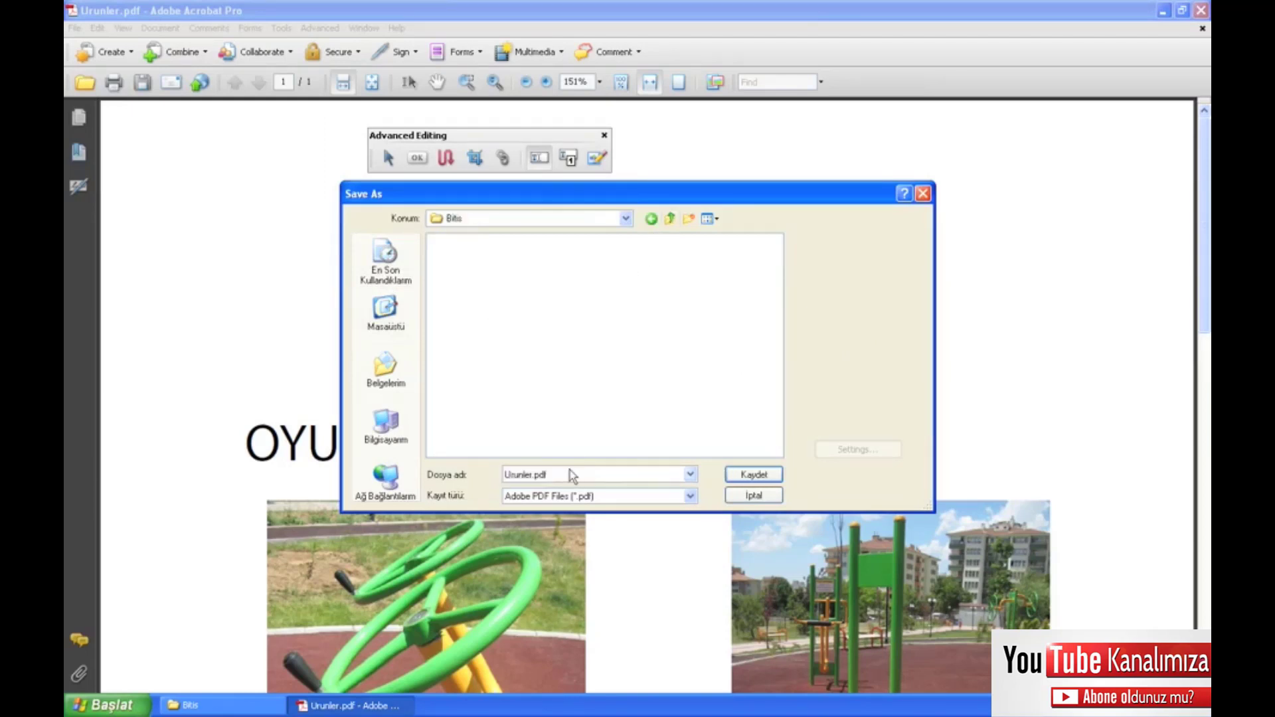
{"action": "left_click", "coordinate": [770, 477]}
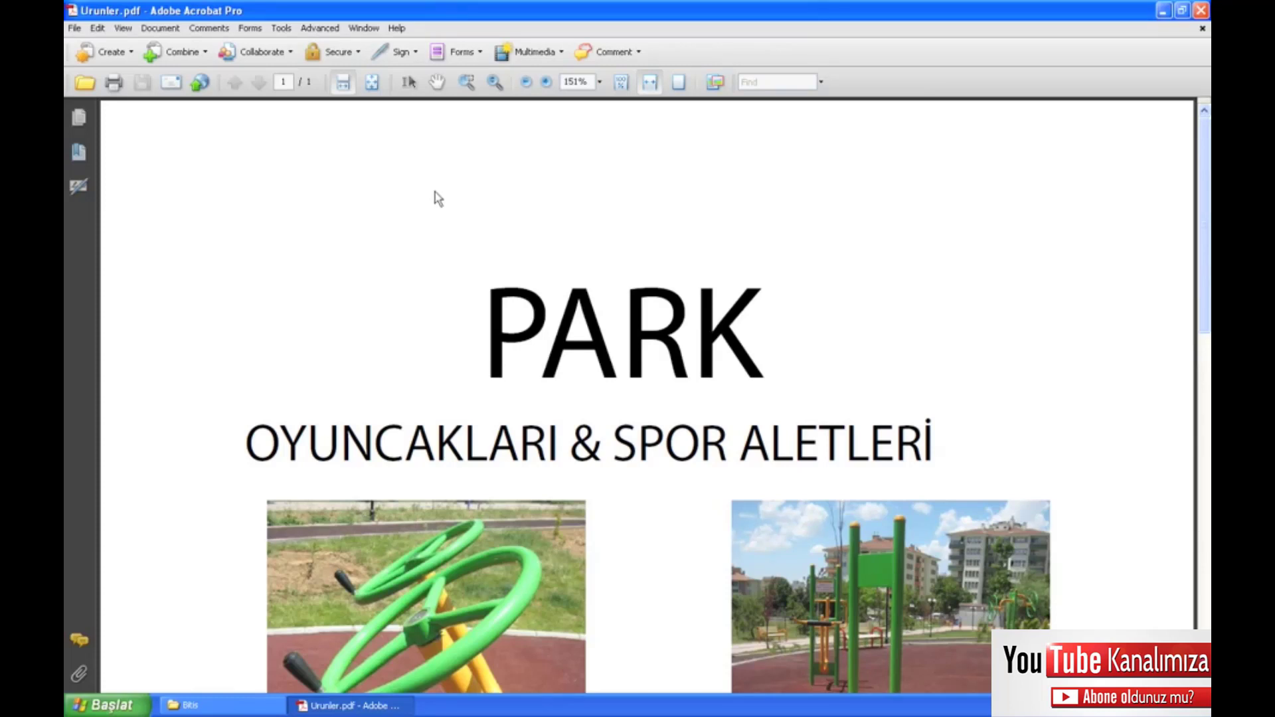
- Save a copy of the PDF in Rich Text Format as Urunler.rtf in the Bitis folder, replacing the existing file
{"action": "scroll", "coordinate": [439, 197], "scroll_direction": "down", "scroll_amount": 1}
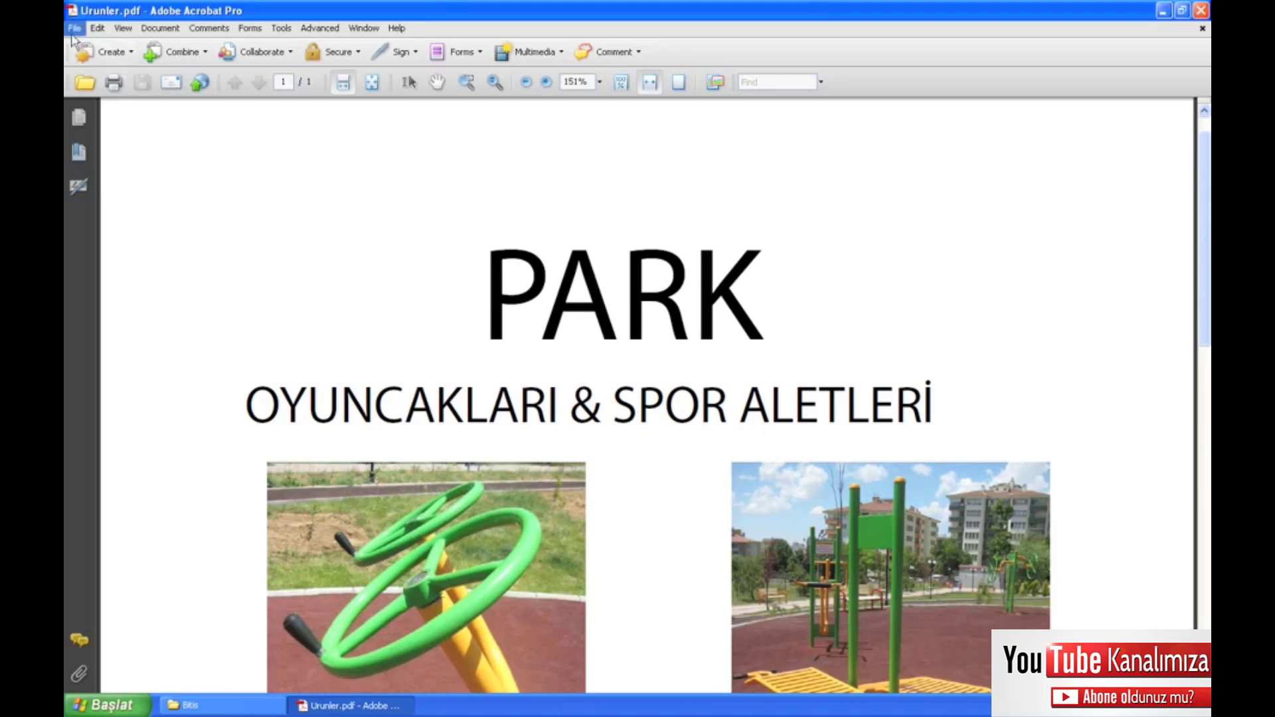
{"action": "left_click", "coordinate": [73, 29]}
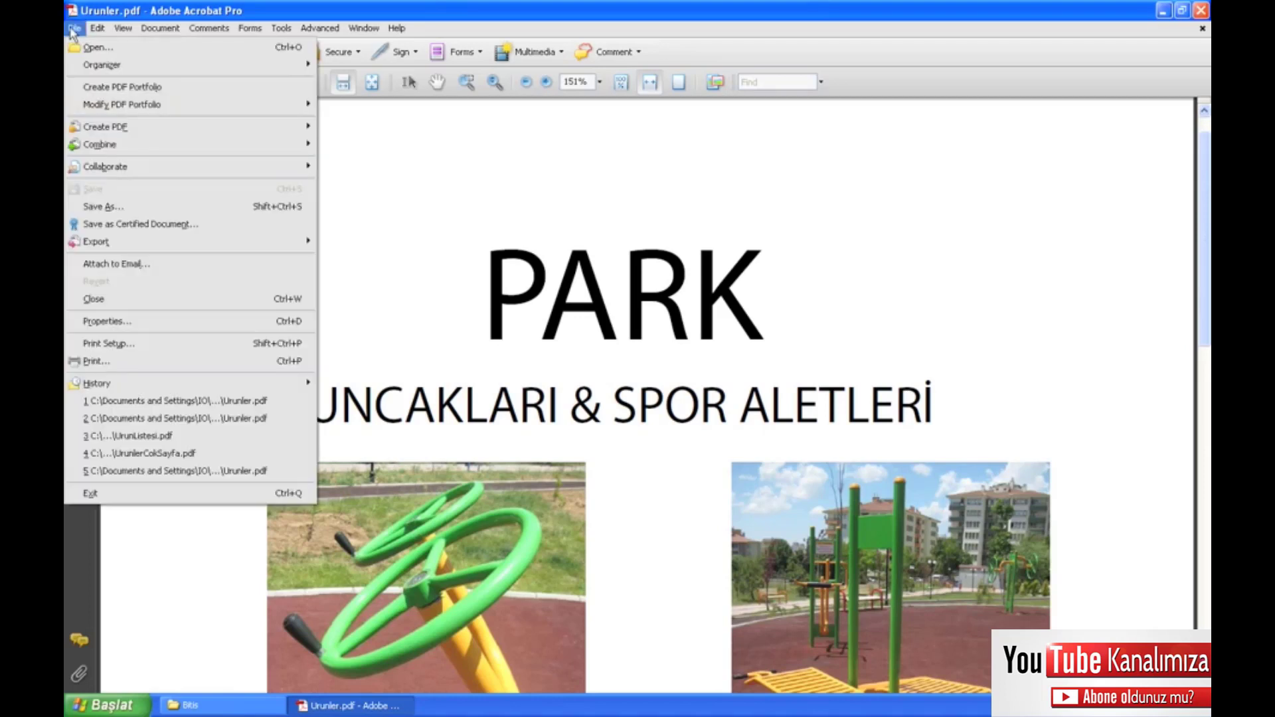
{"action": "left_click", "coordinate": [113, 207]}
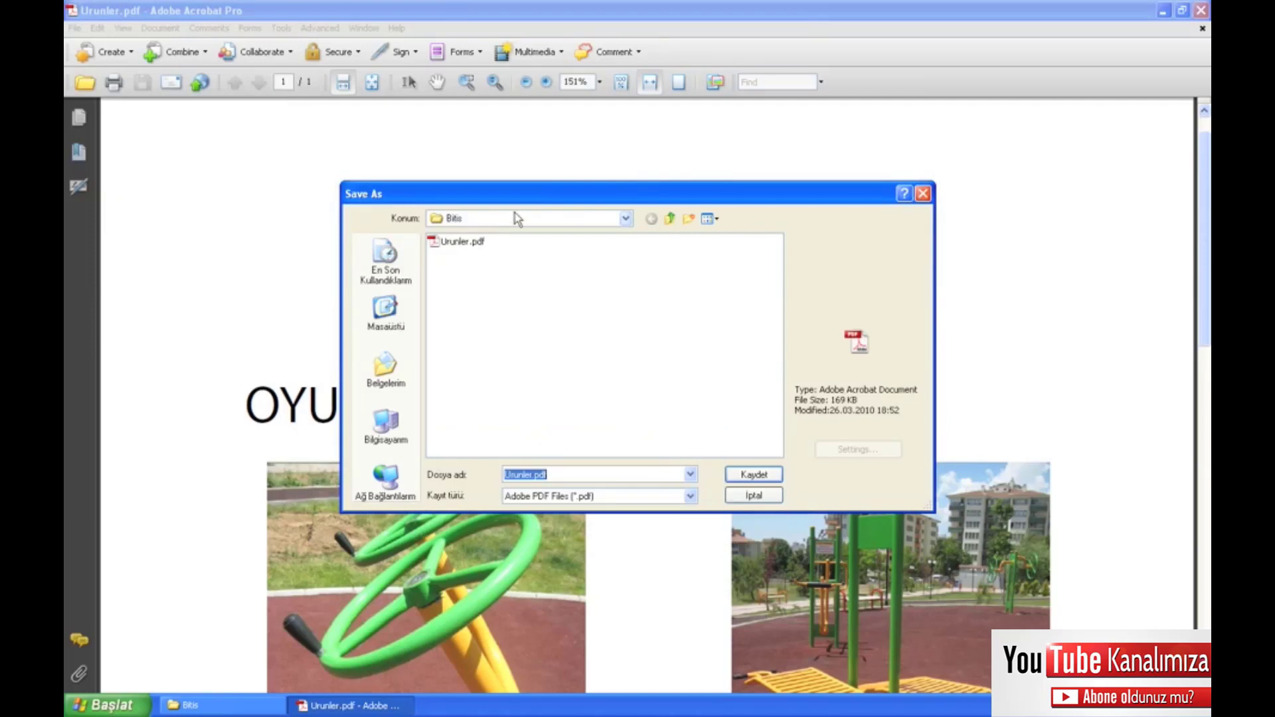
{"action": "left_click_drag", "start_coordinate": [535, 201], "coordinate": [518, 150]}
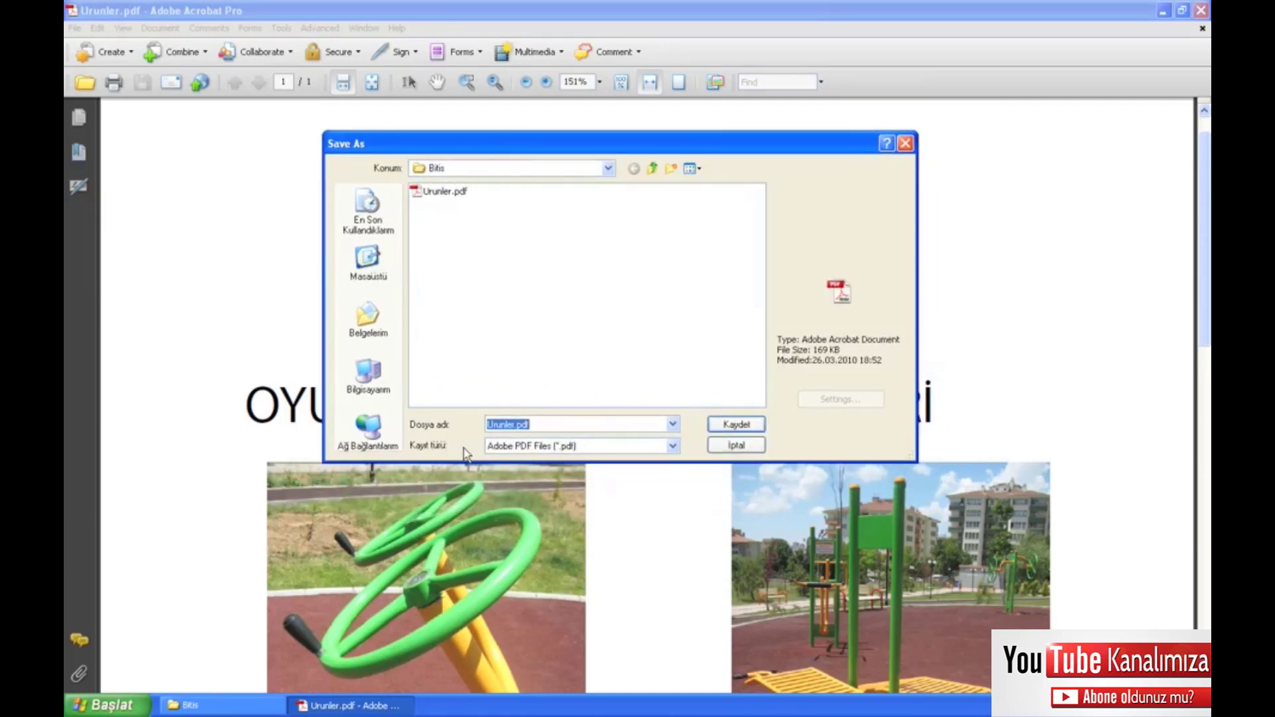
{"action": "left_click", "coordinate": [673, 446]}
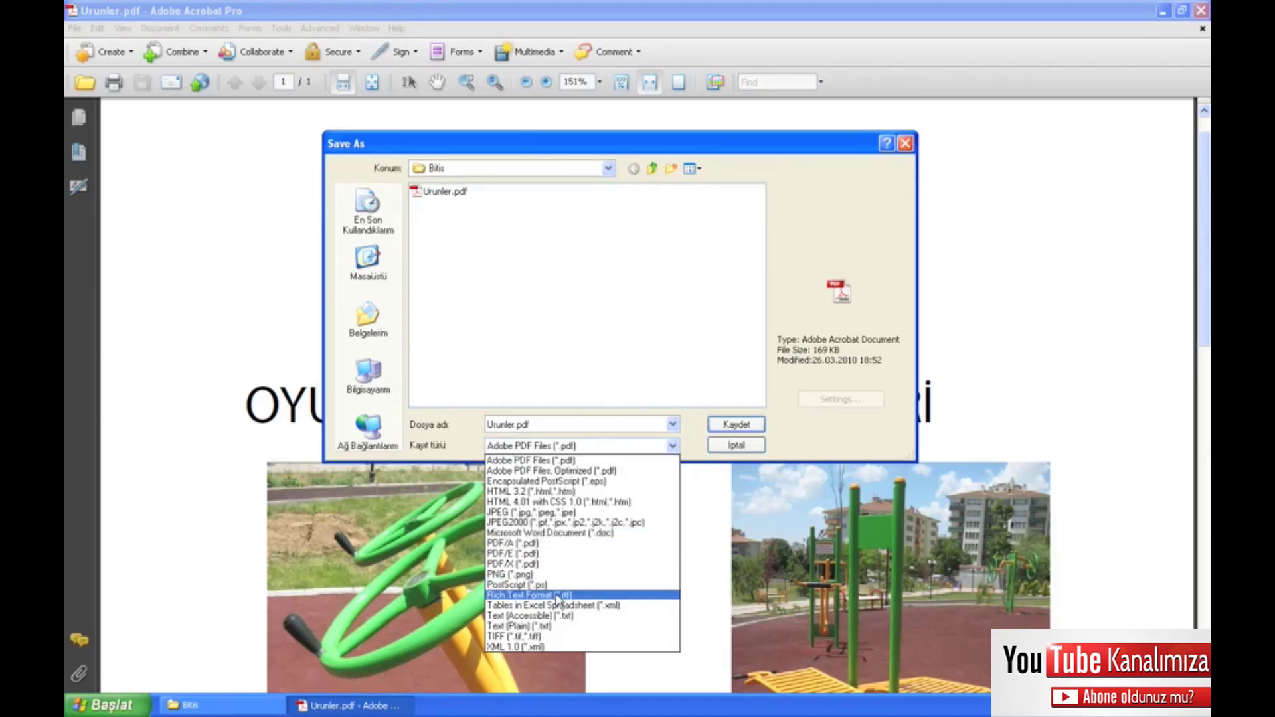
{"action": "left_click", "coordinate": [556, 595]}
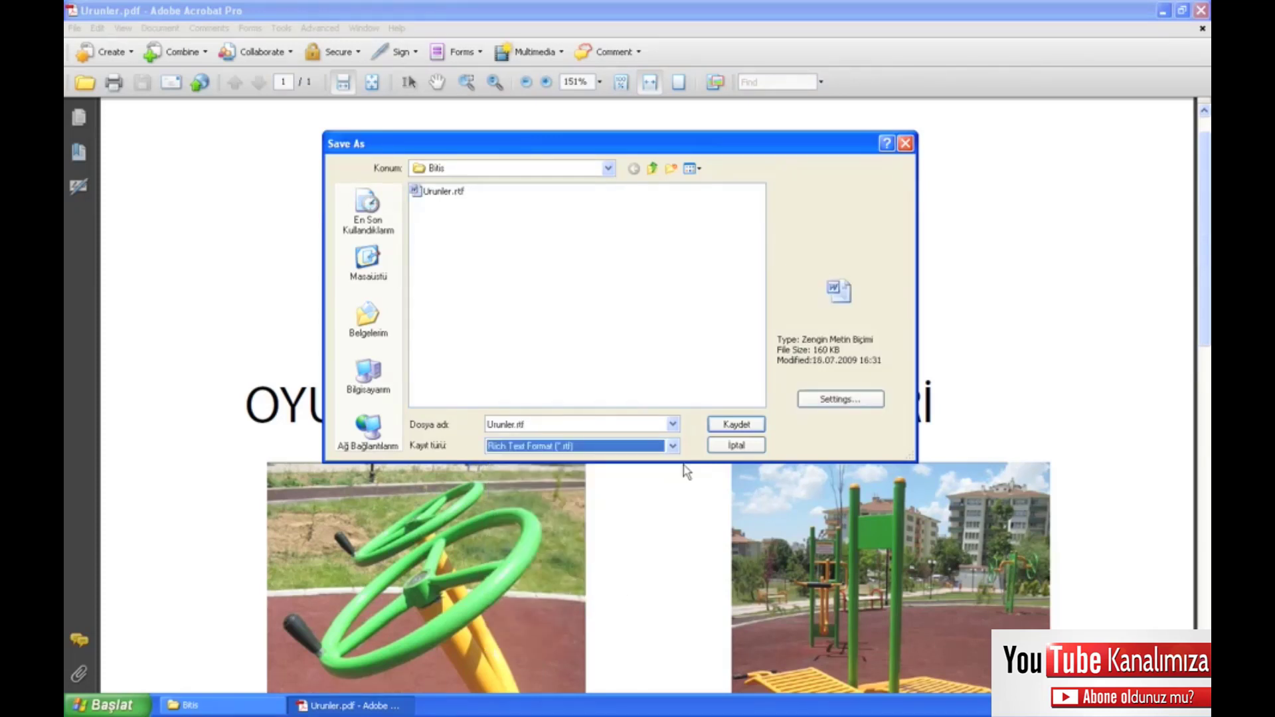
{"action": "left_click", "coordinate": [733, 429]}
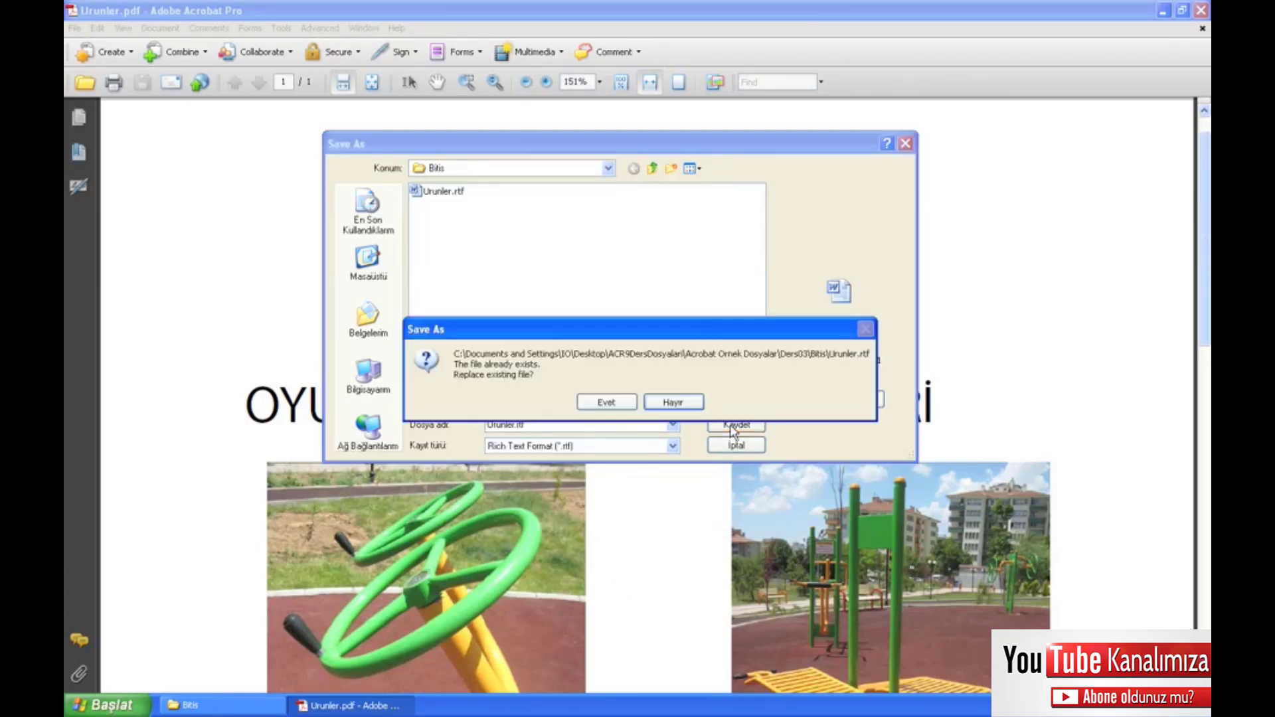
{"action": "left_click", "coordinate": [606, 401]}
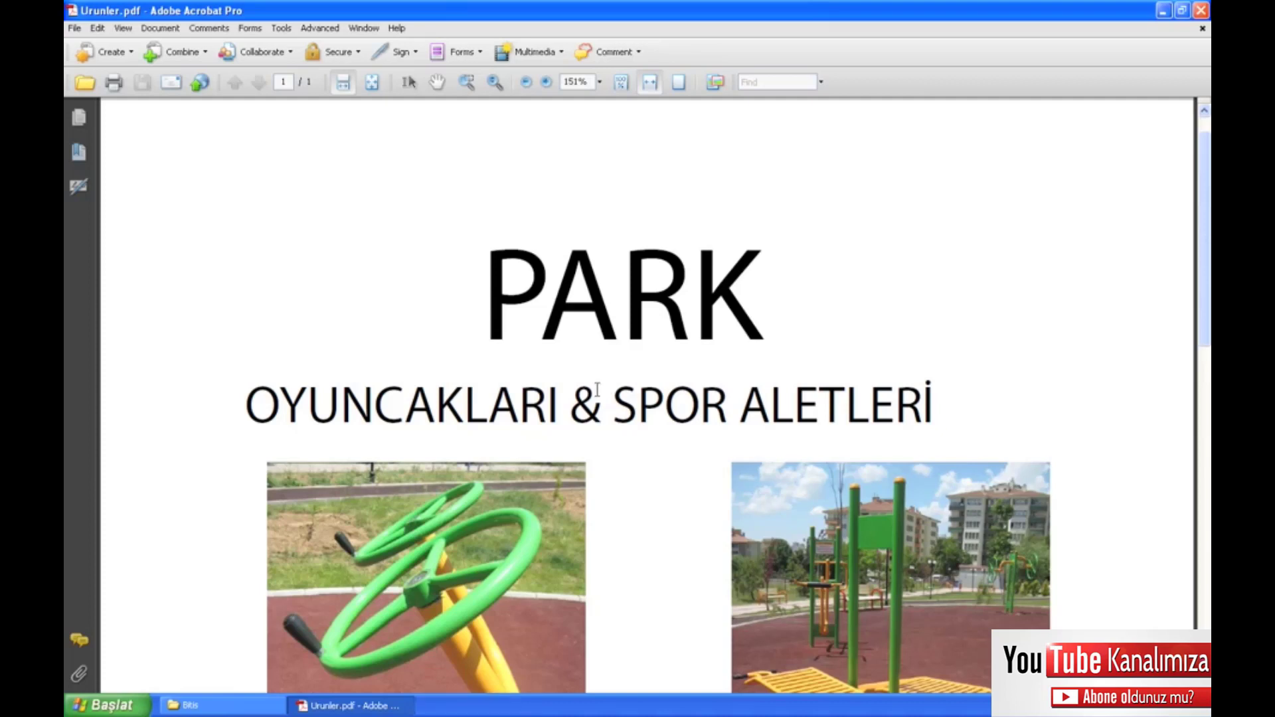
- Examine the file formats offered for saving the PDF, leaving without saving
{"action": "left_click", "coordinate": [74, 28]}
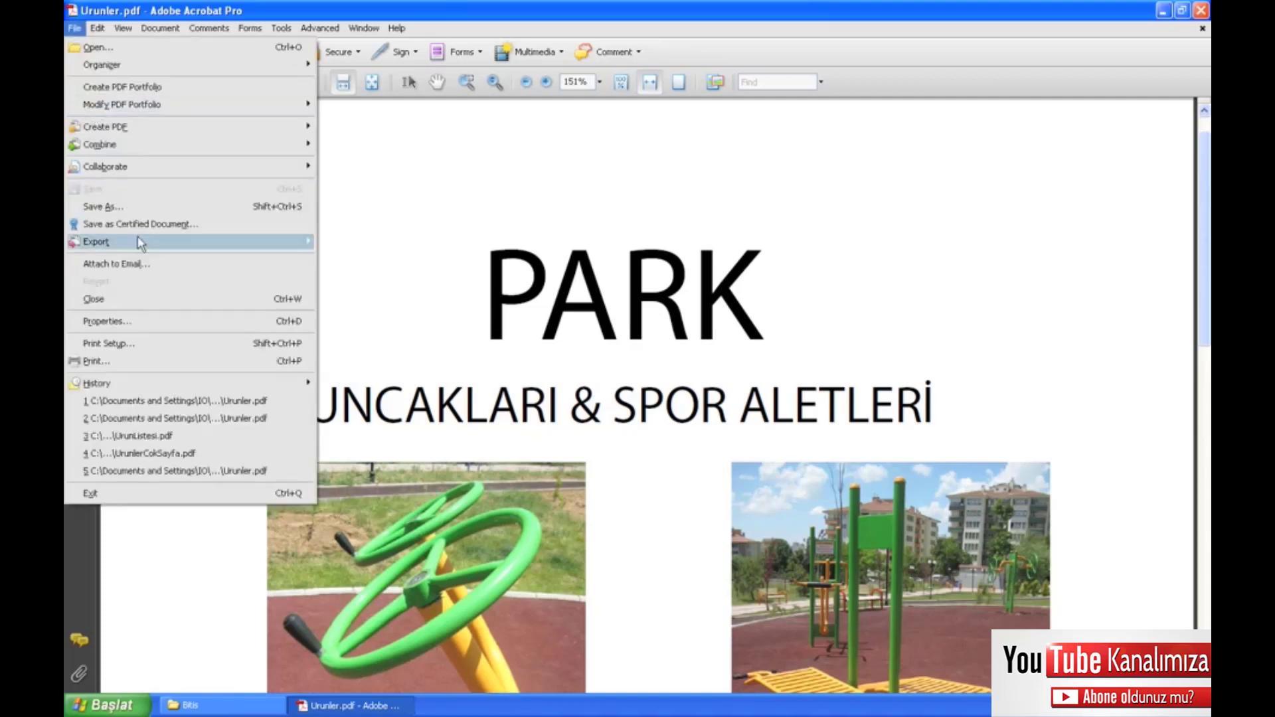
{"action": "left_click", "coordinate": [144, 209]}
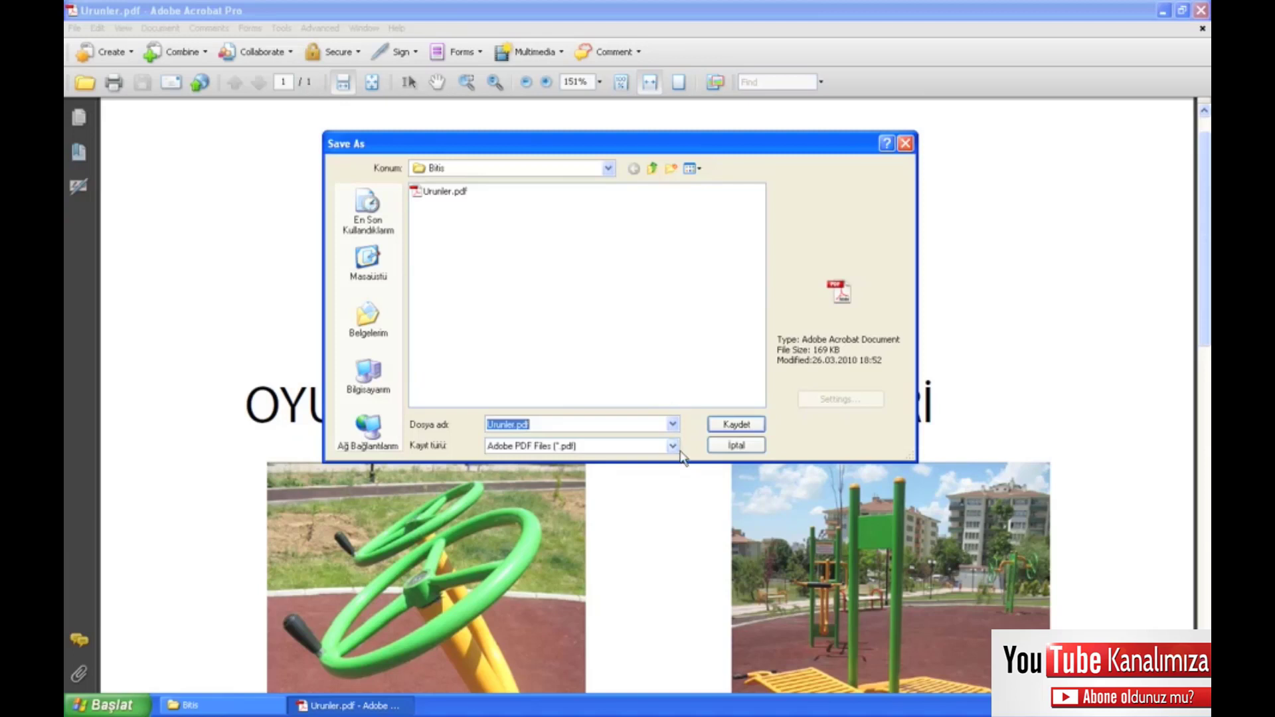
{"action": "left_click", "coordinate": [674, 446]}
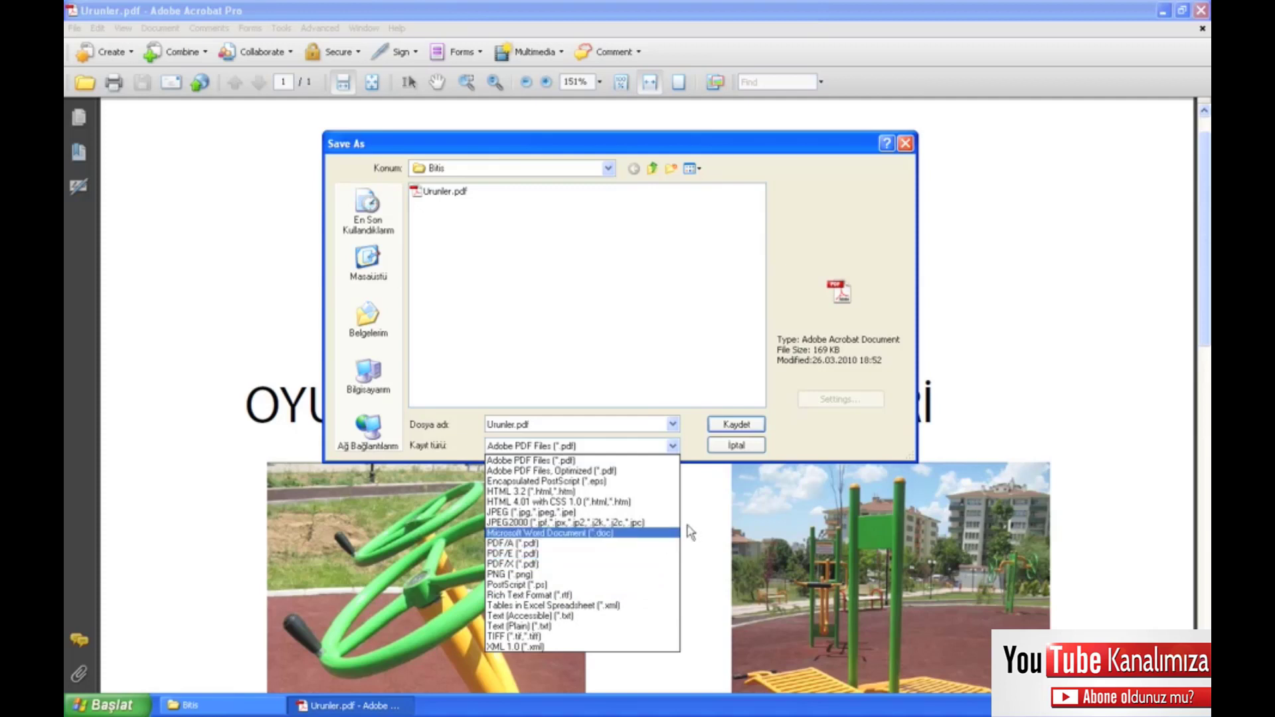
{"action": "left_click", "coordinate": [794, 454]}
{"action": "left_click", "coordinate": [736, 446]}
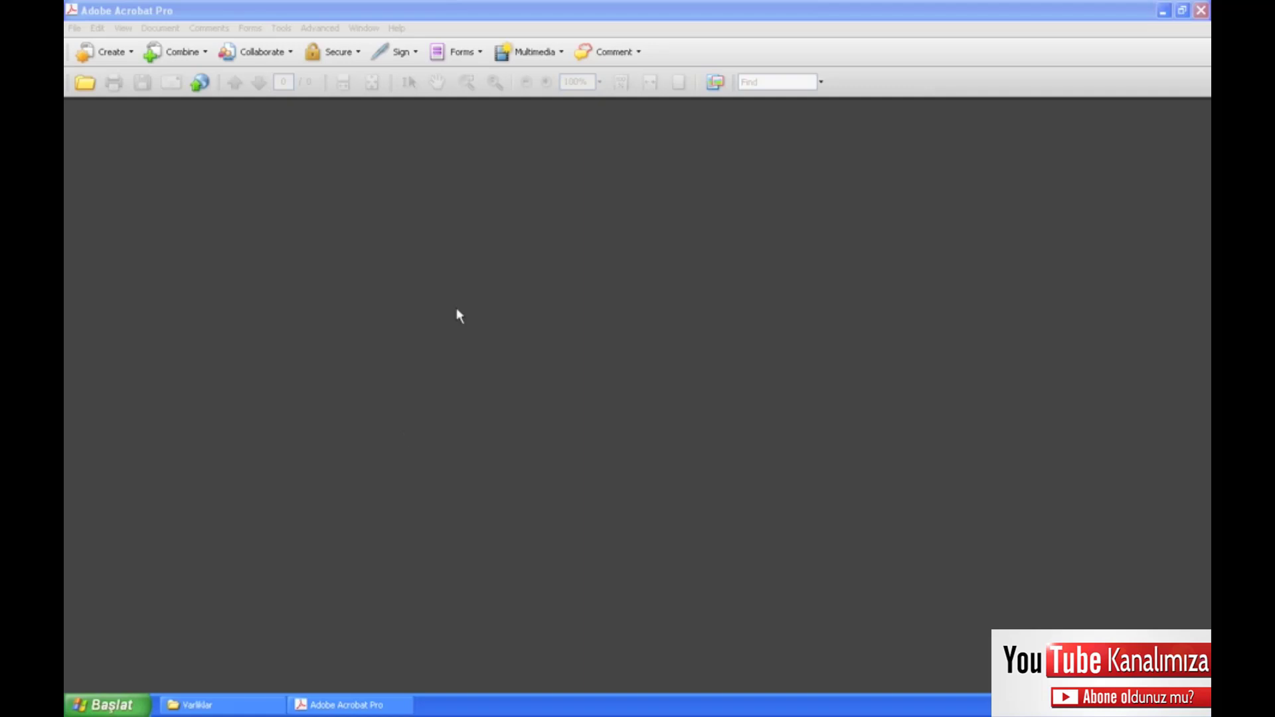
- Open UrunlerCokSayfa.pdf from the Varliklar folder and bring up its print settings
{"action": "left_click", "coordinate": [252, 705]}
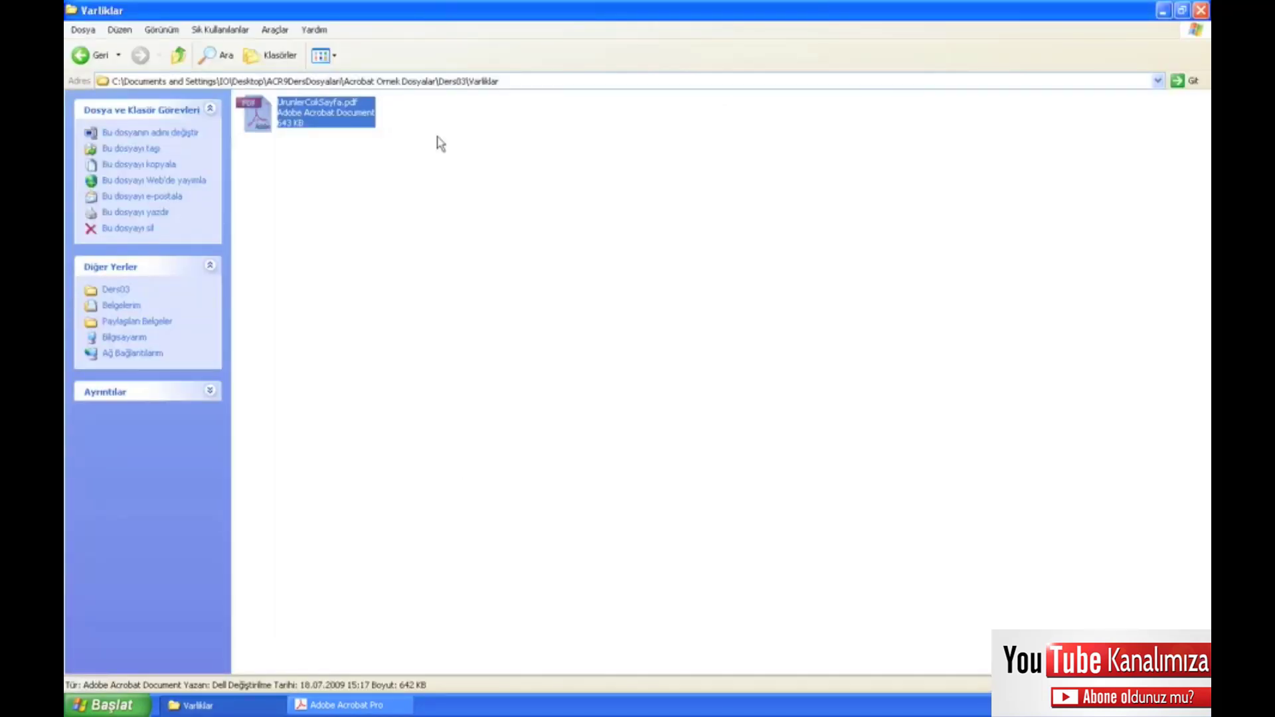
{"action": "double_click", "coordinate": [307, 107]}
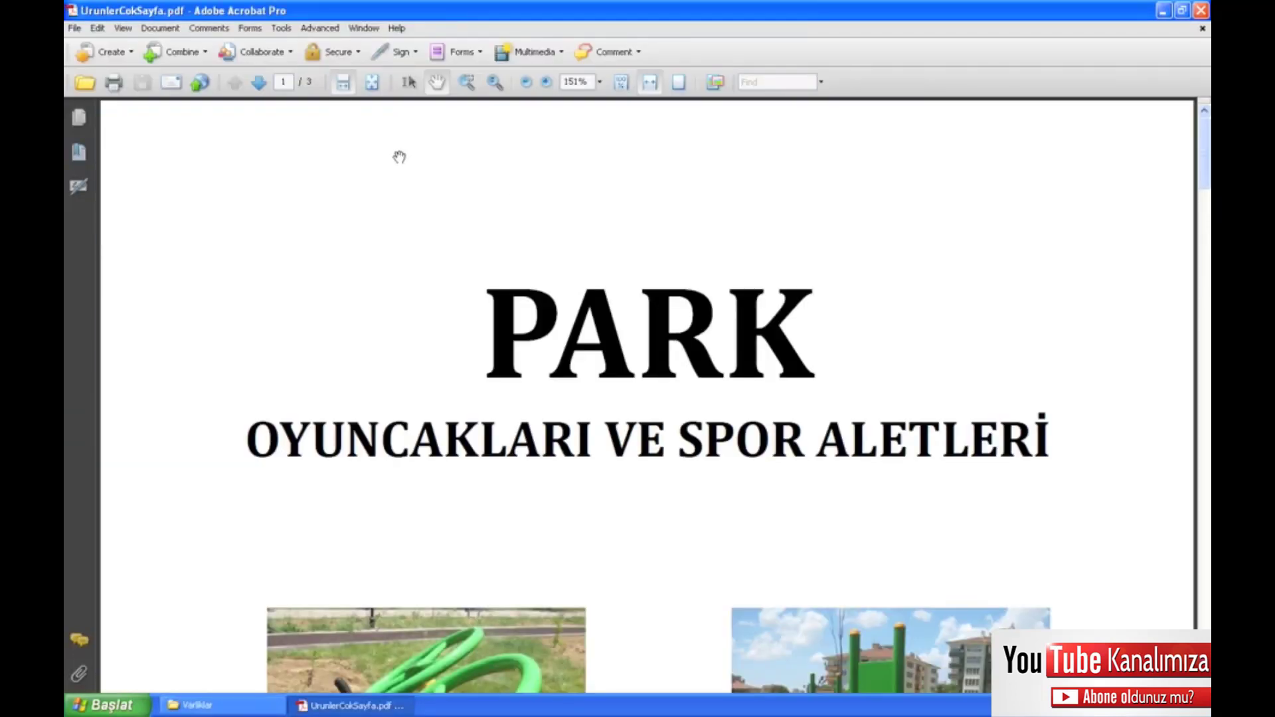
{"action": "left_click", "coordinate": [74, 28]}
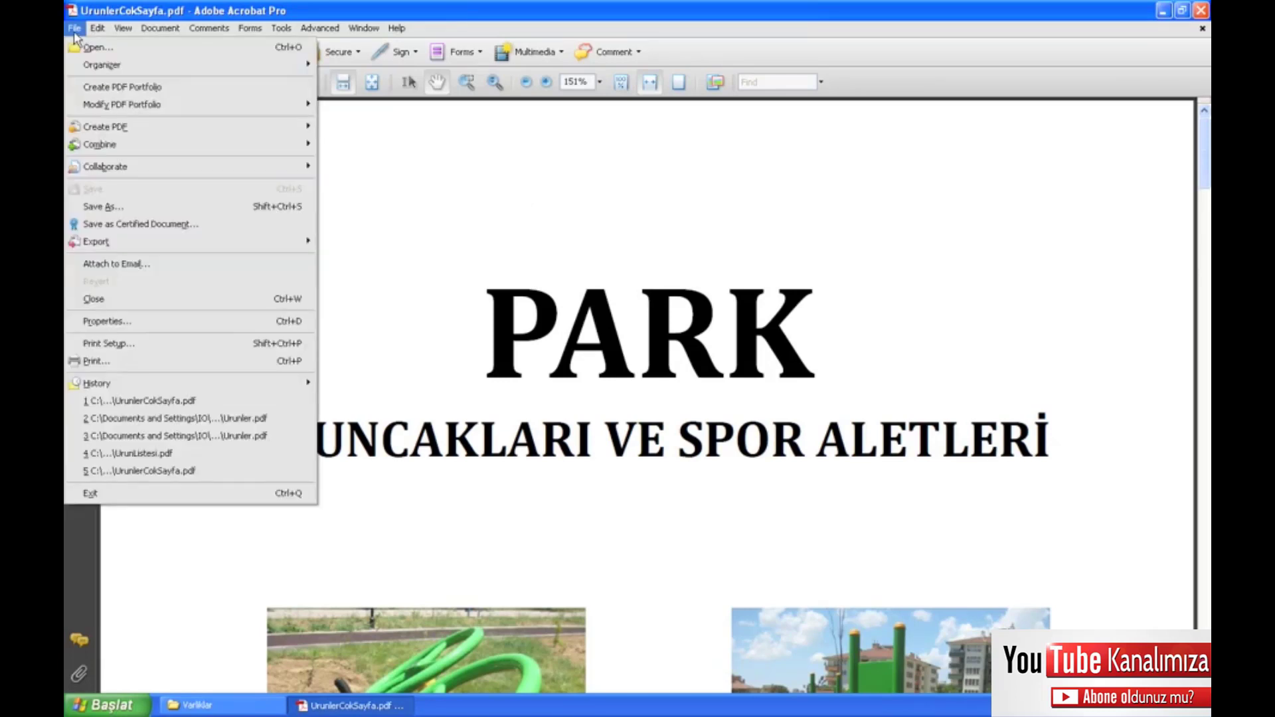
{"action": "left_click", "coordinate": [89, 361]}
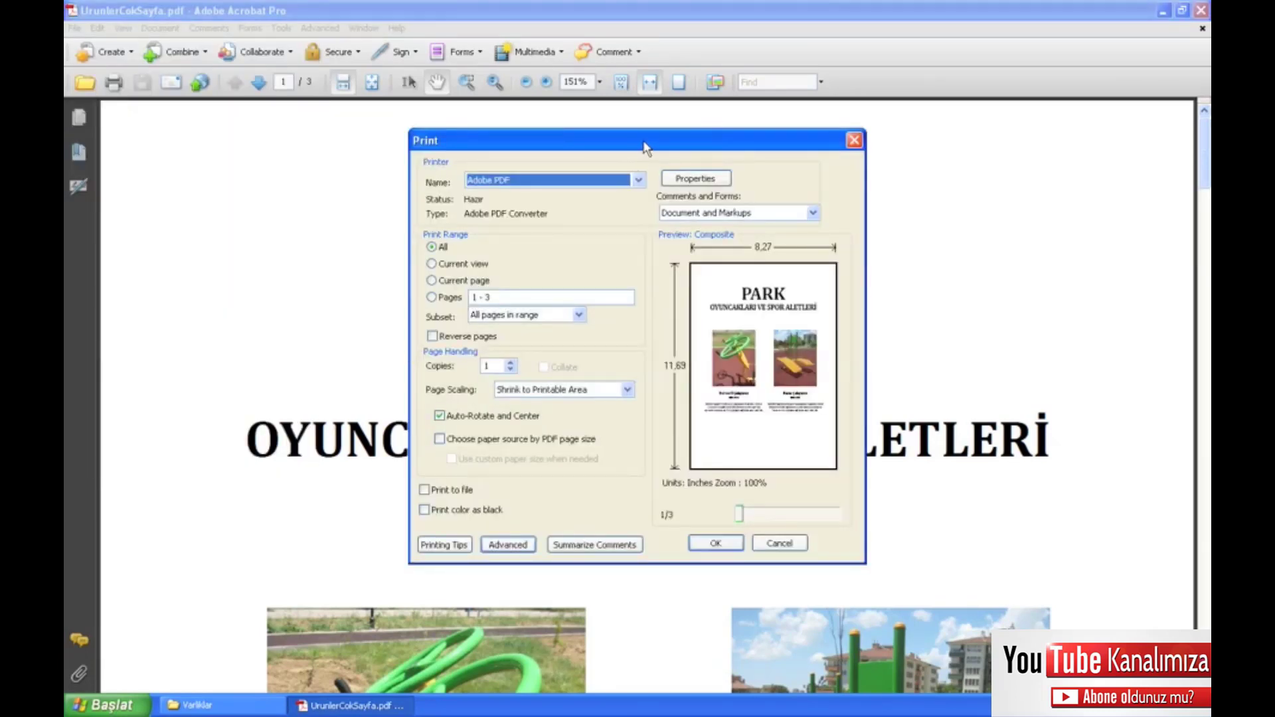
{"action": "left_click_drag", "start_coordinate": [643, 145], "coordinate": [540, 128]}
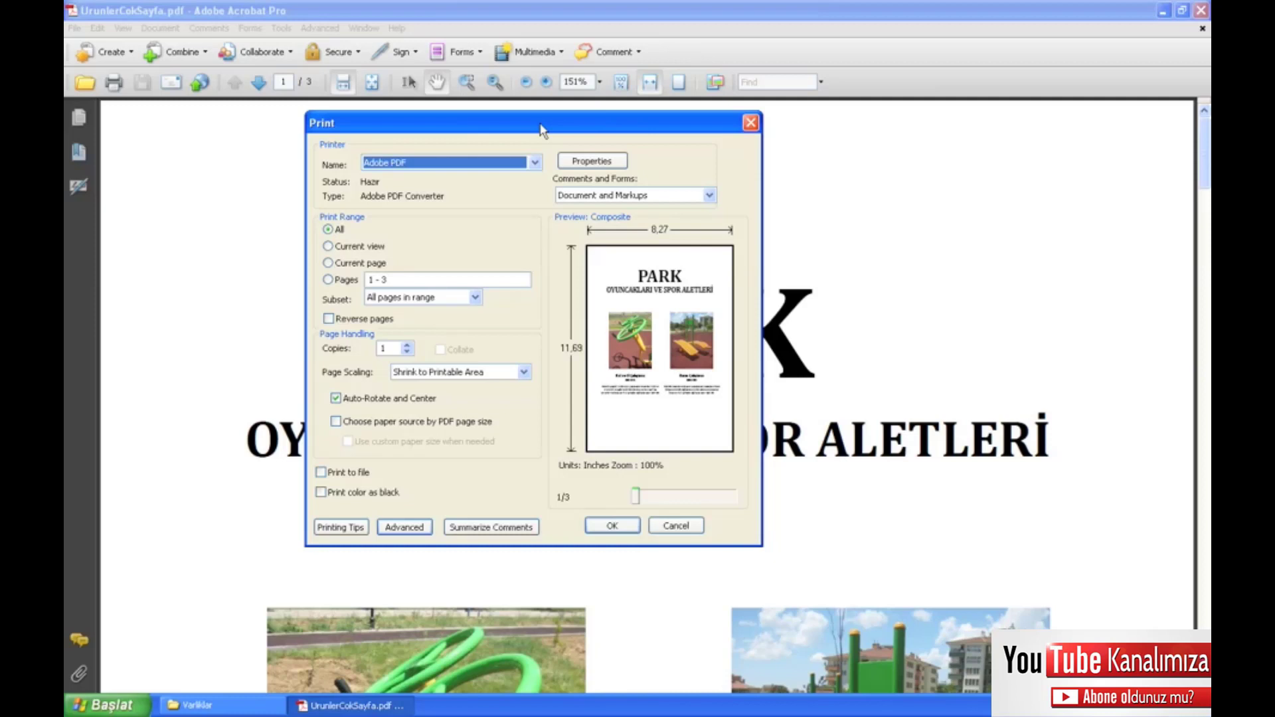
- Examine the print options for printer, comments and forms, page subset and page scaling, and preview the document through its last page
{"action": "left_click", "coordinate": [534, 162]}
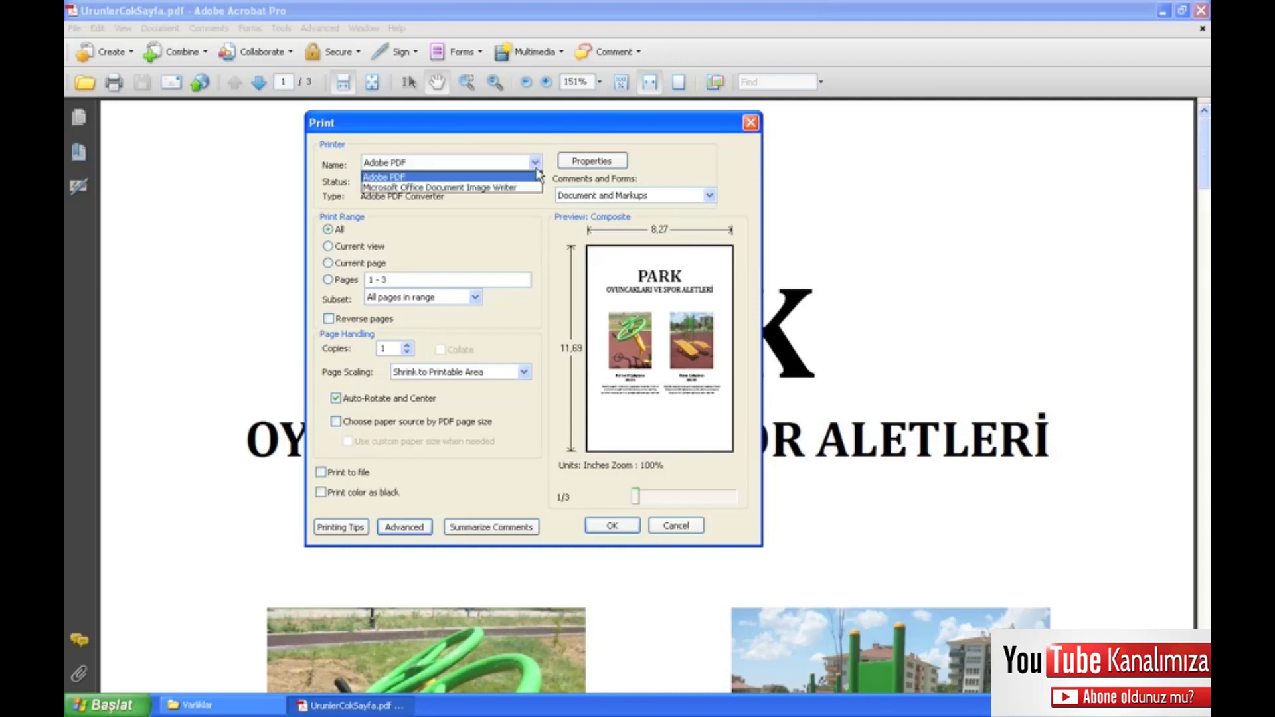
{"action": "left_click", "coordinate": [535, 178]}
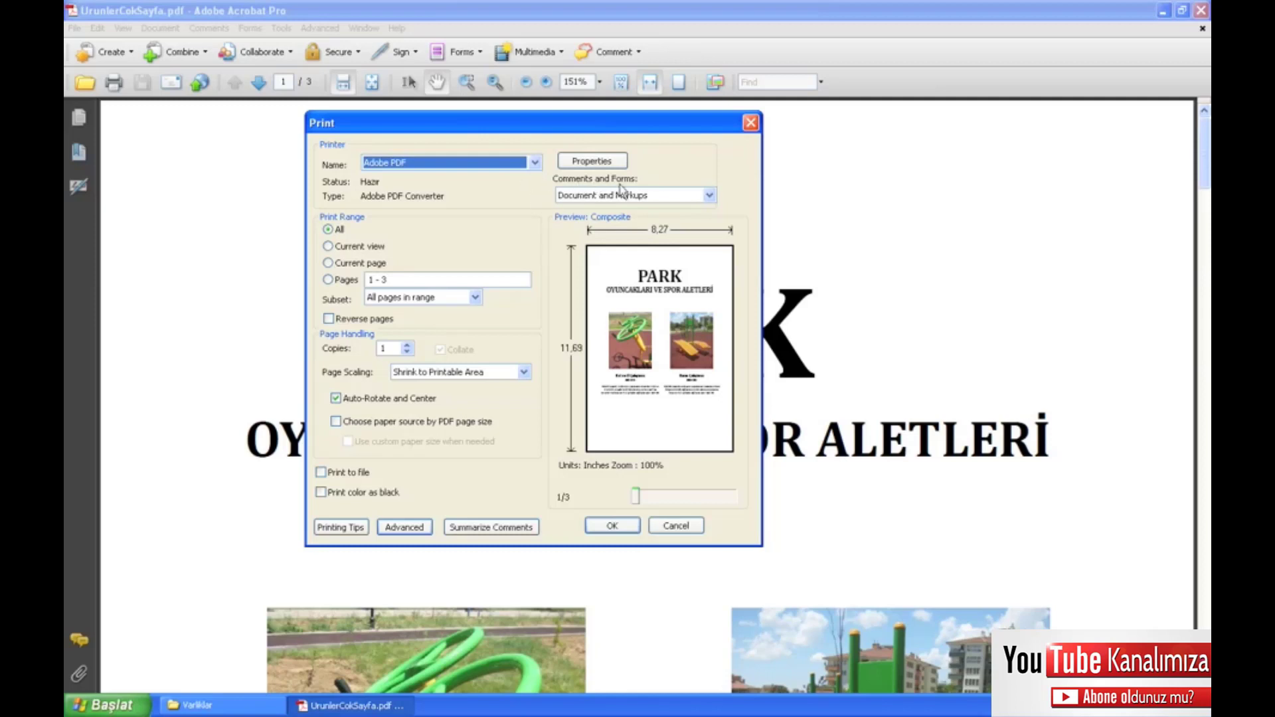
{"action": "left_click", "coordinate": [713, 196]}
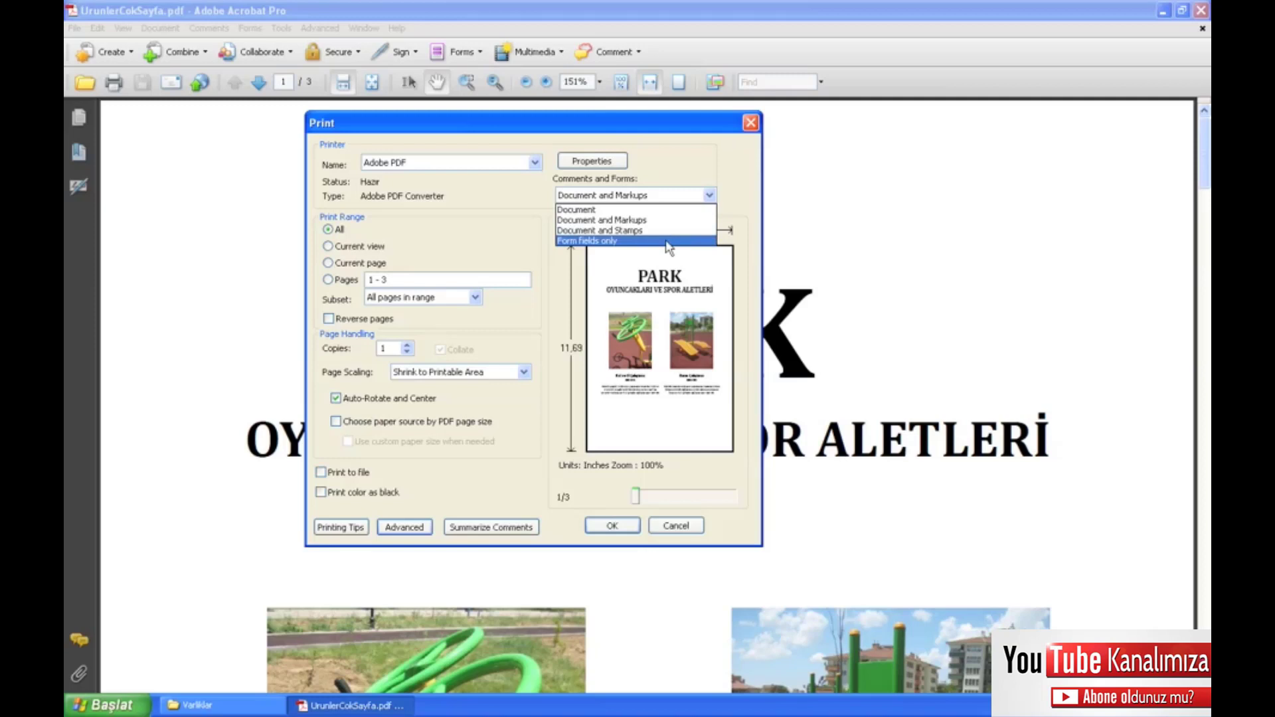
{"action": "left_click", "coordinate": [690, 197]}
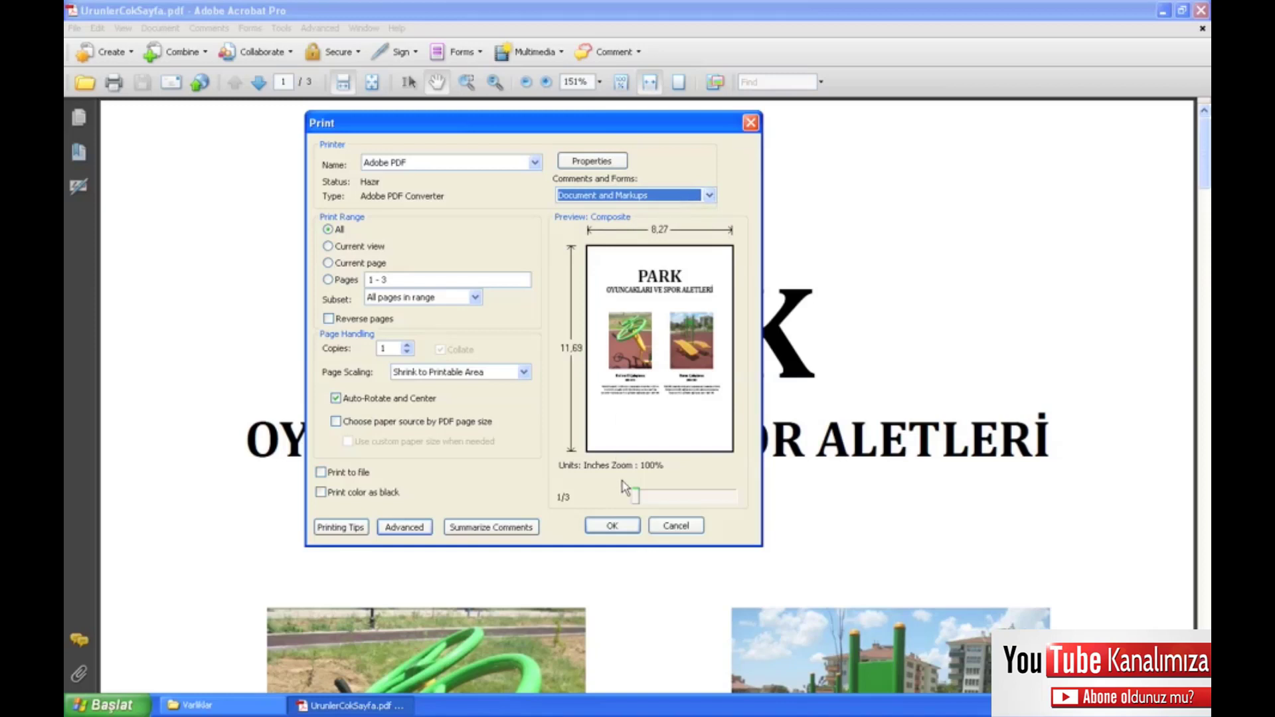
{"action": "left_click_drag", "start_coordinate": [634, 499], "coordinate": [729, 499]}
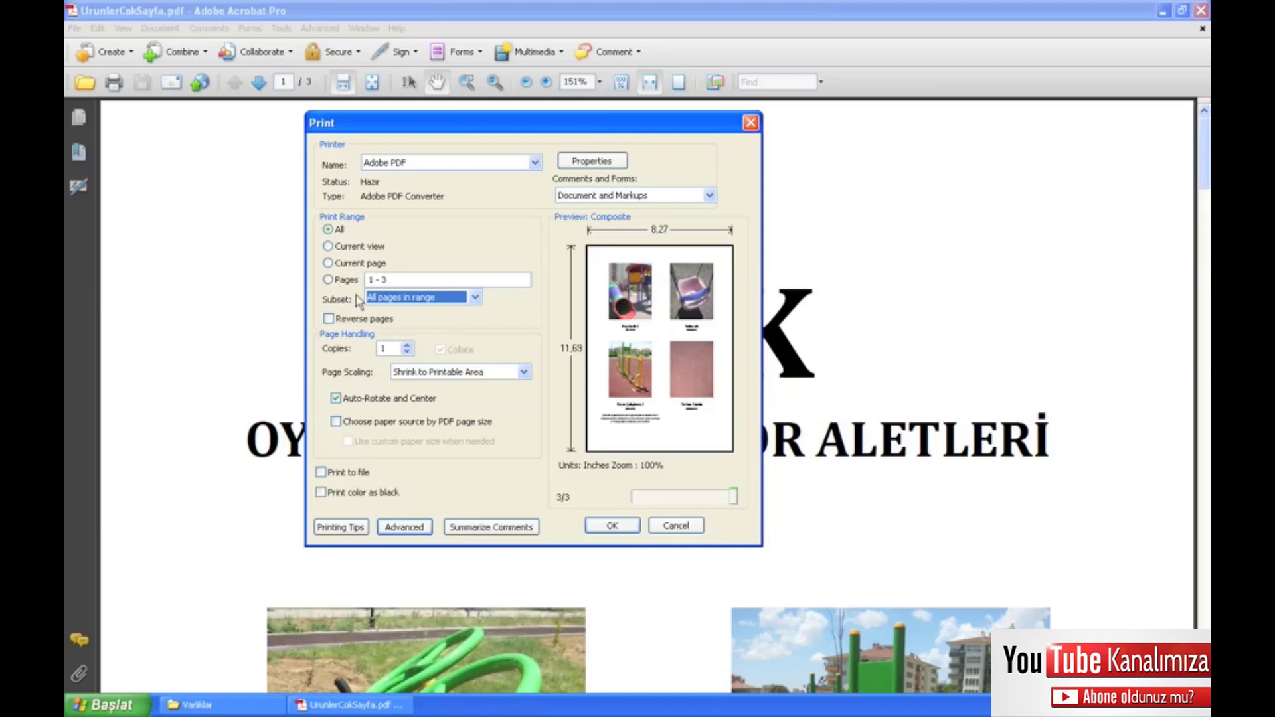
{"action": "left_click", "coordinate": [474, 298]}
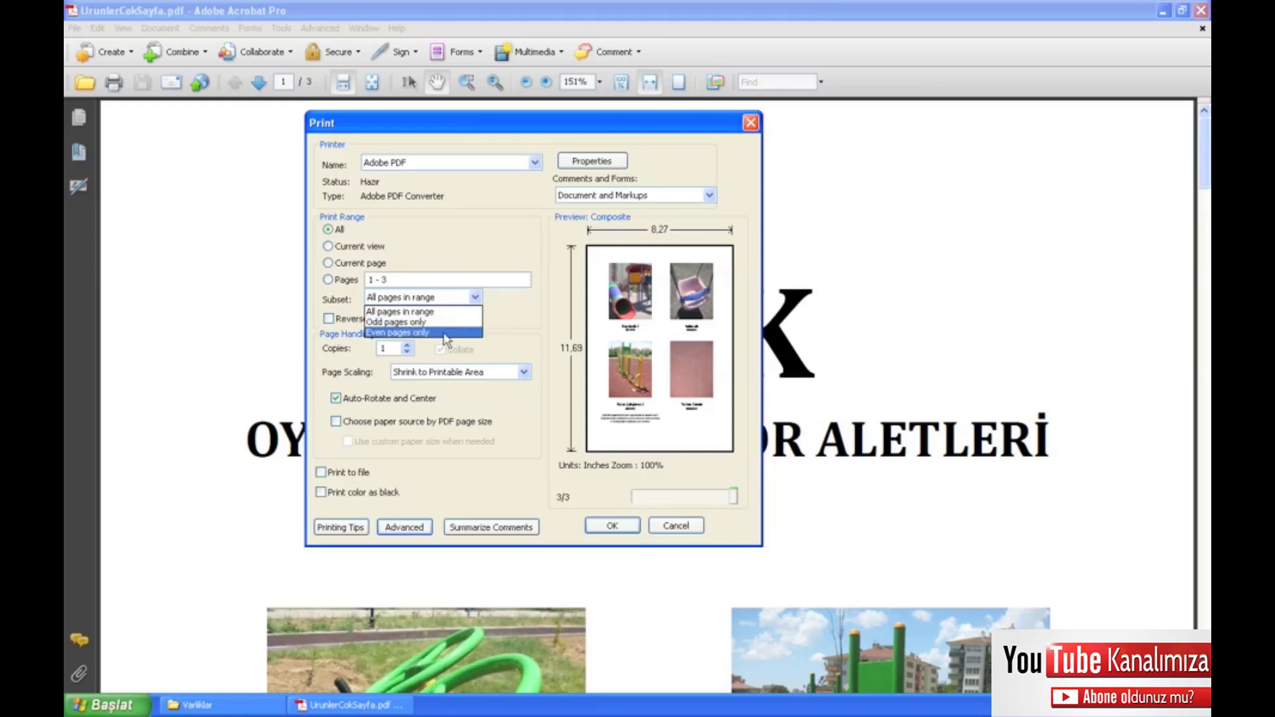
{"action": "left_click", "coordinate": [535, 309]}
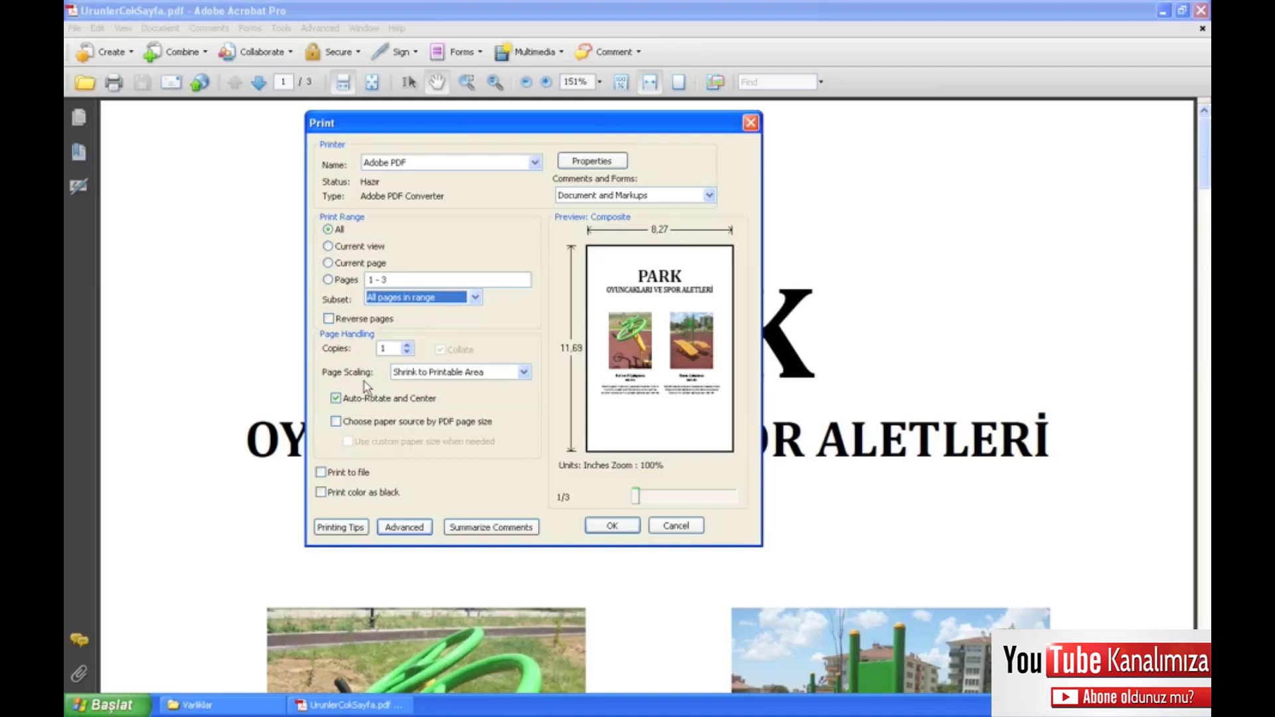
{"action": "left_click", "coordinate": [524, 373]}
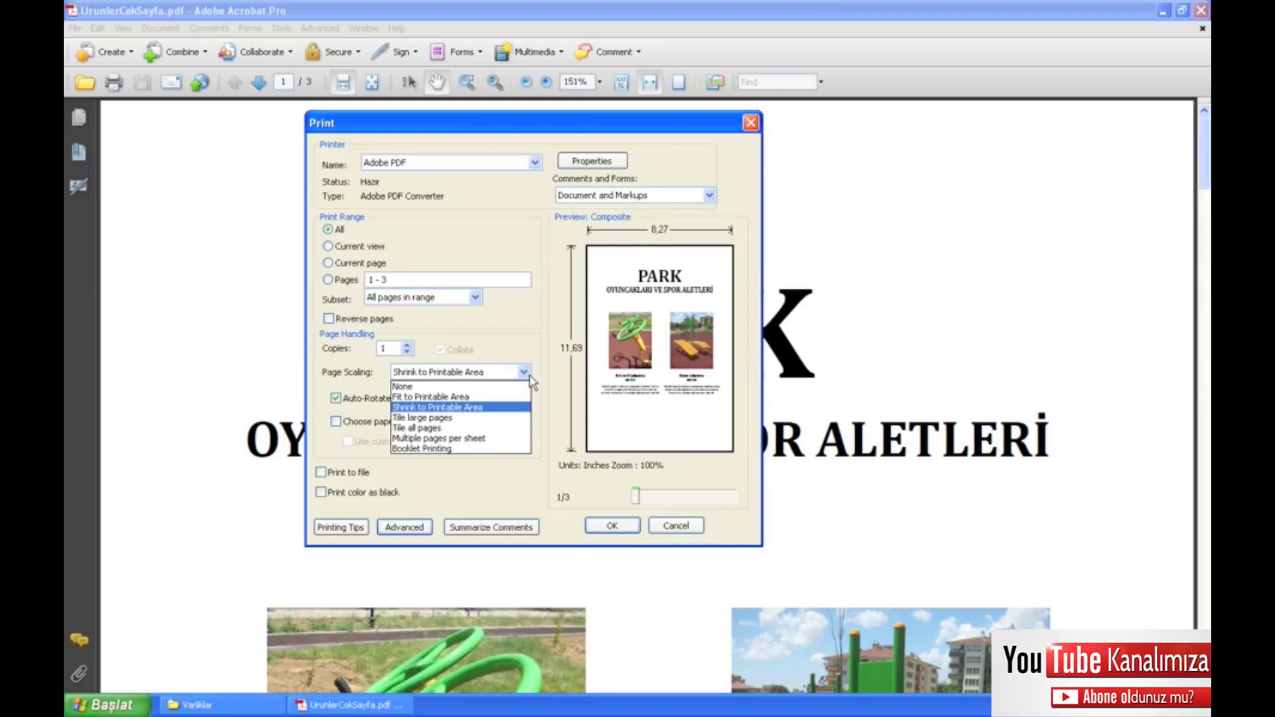
{"action": "left_click", "coordinate": [550, 379]}
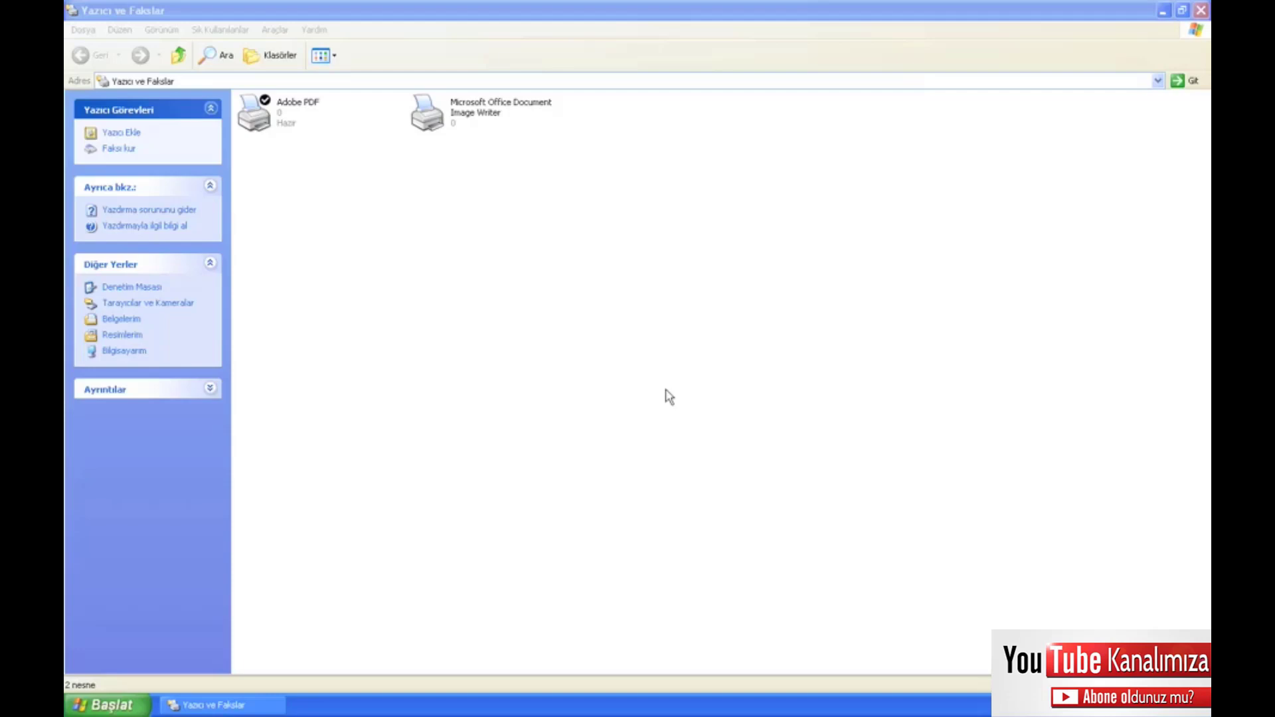
- Select the Adobe PDF printer among the installed printers in Windows
{"action": "left_click", "coordinate": [271, 131]}
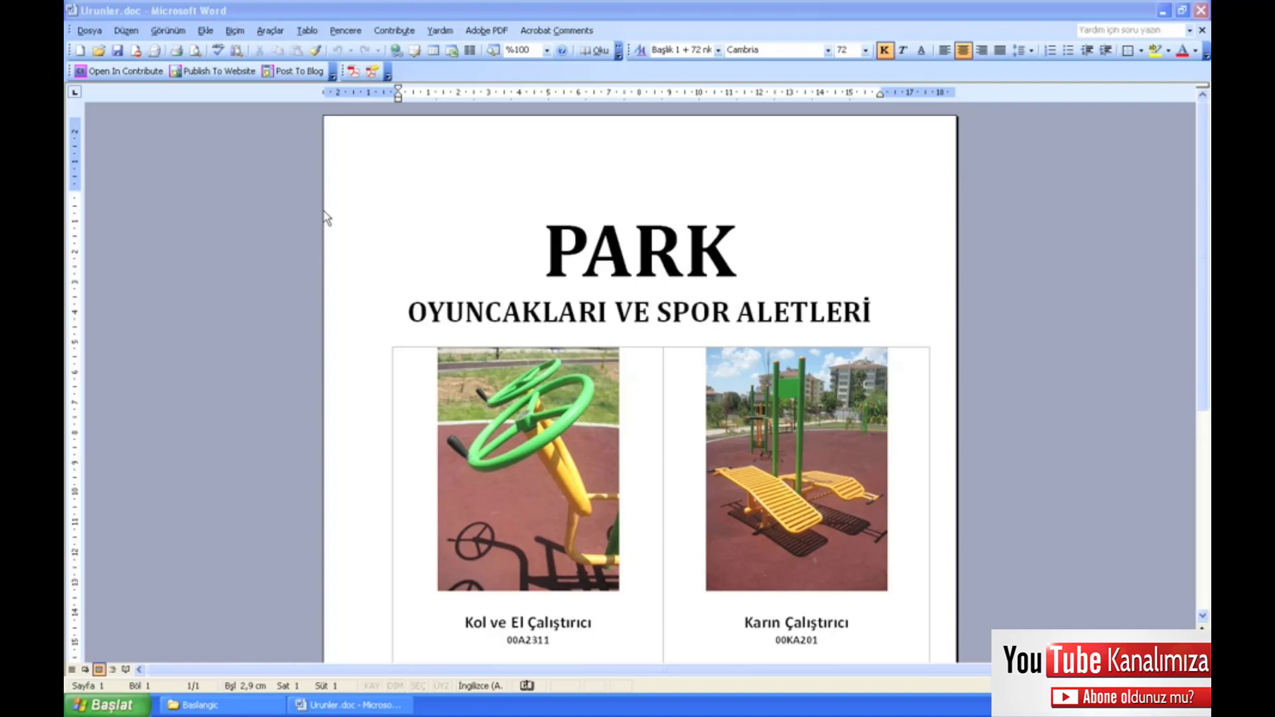
{"action": "left_click", "coordinate": [90, 31]}
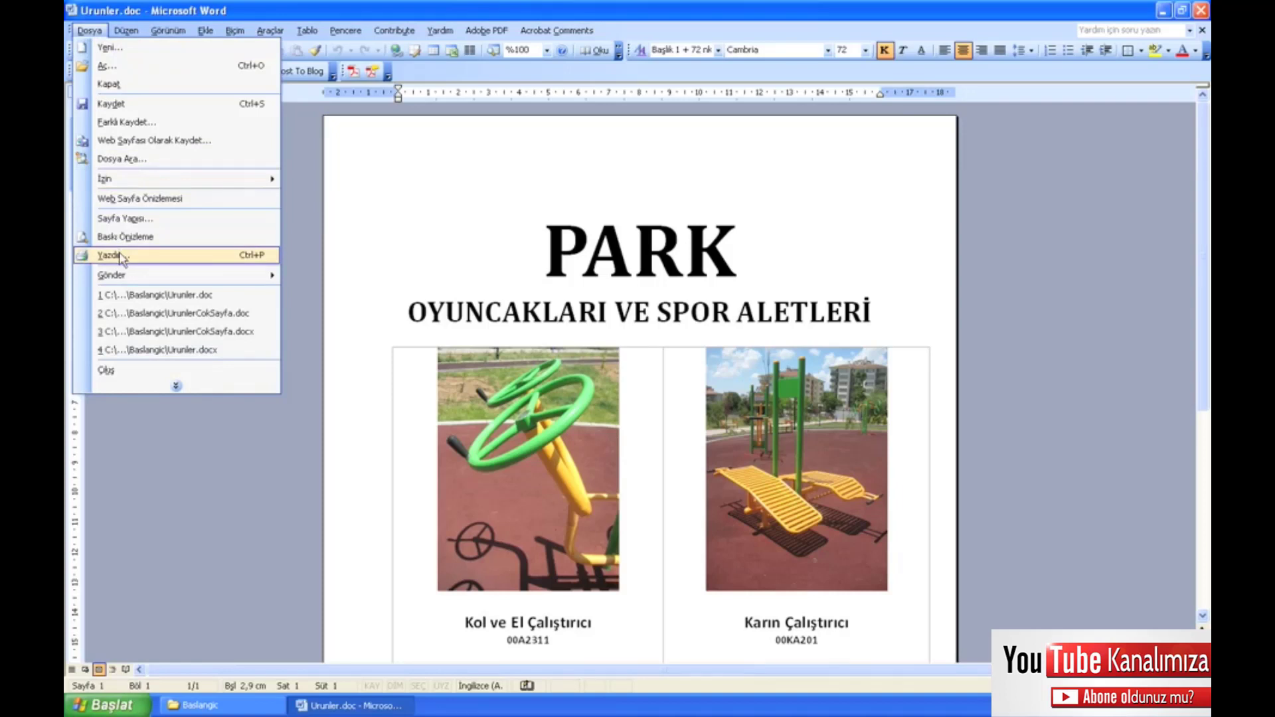
{"action": "left_click", "coordinate": [382, 174]}
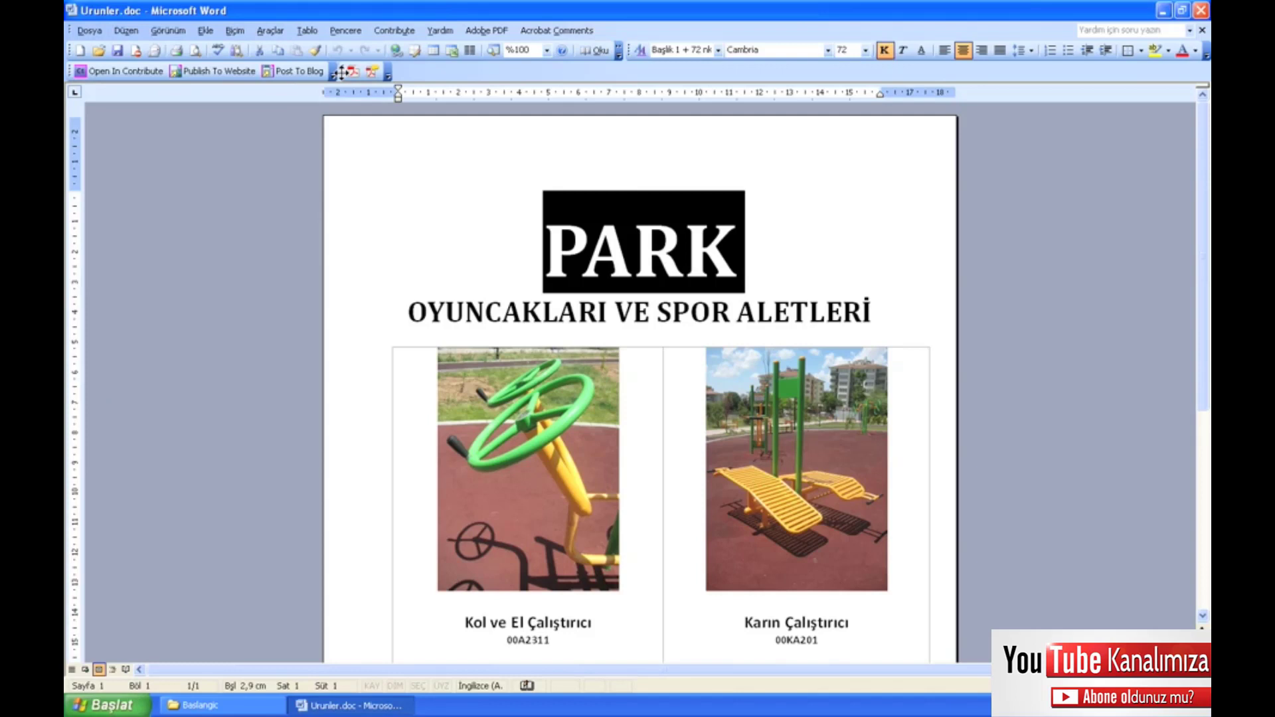
{"action": "key", "text": "Left"}
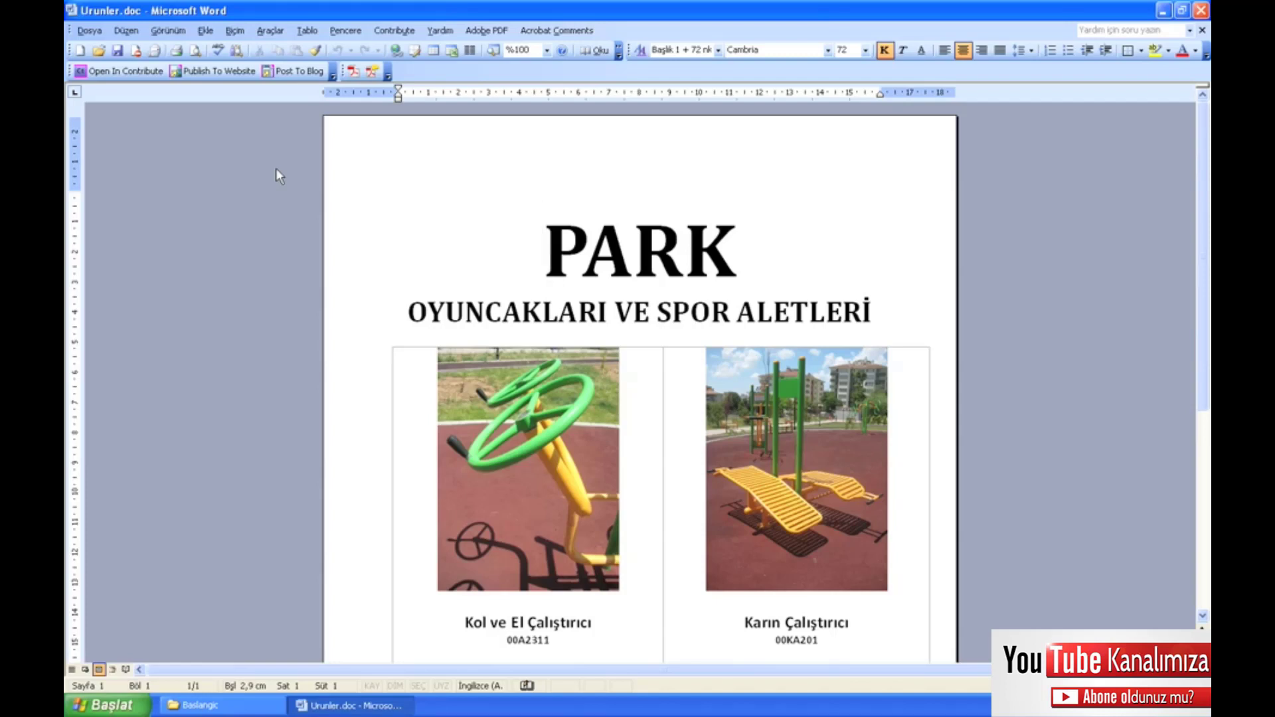
- Bring up the print settings for Urunler.doc and choose Adobe PDF as the printer
{"action": "left_click", "coordinate": [91, 32]}
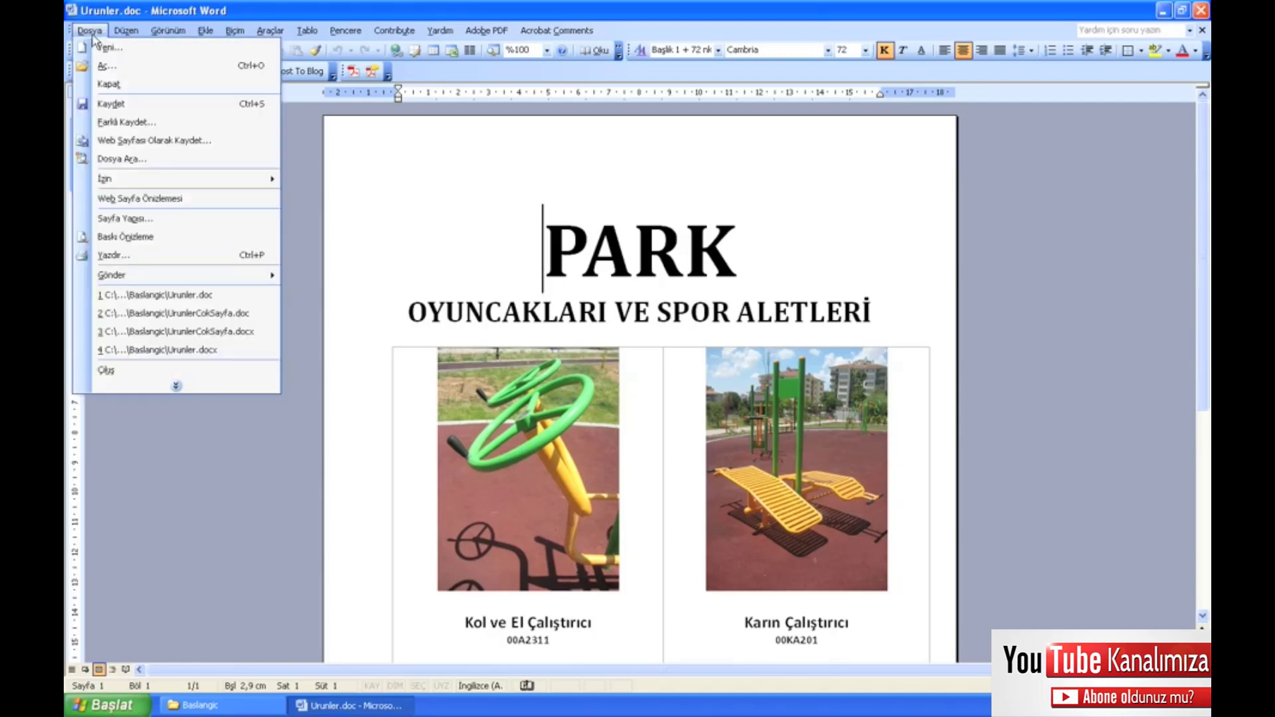
{"action": "left_click", "coordinate": [160, 258]}
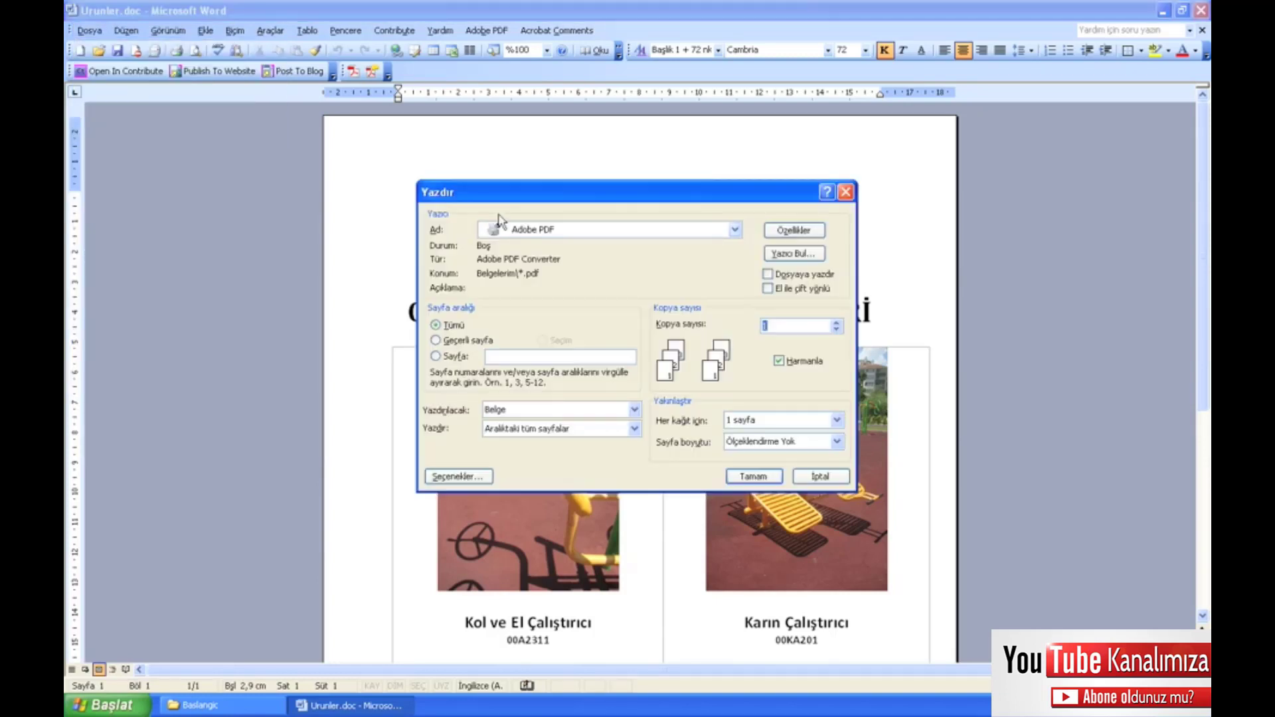
{"action": "left_click_drag", "start_coordinate": [516, 199], "coordinate": [483, 158]}
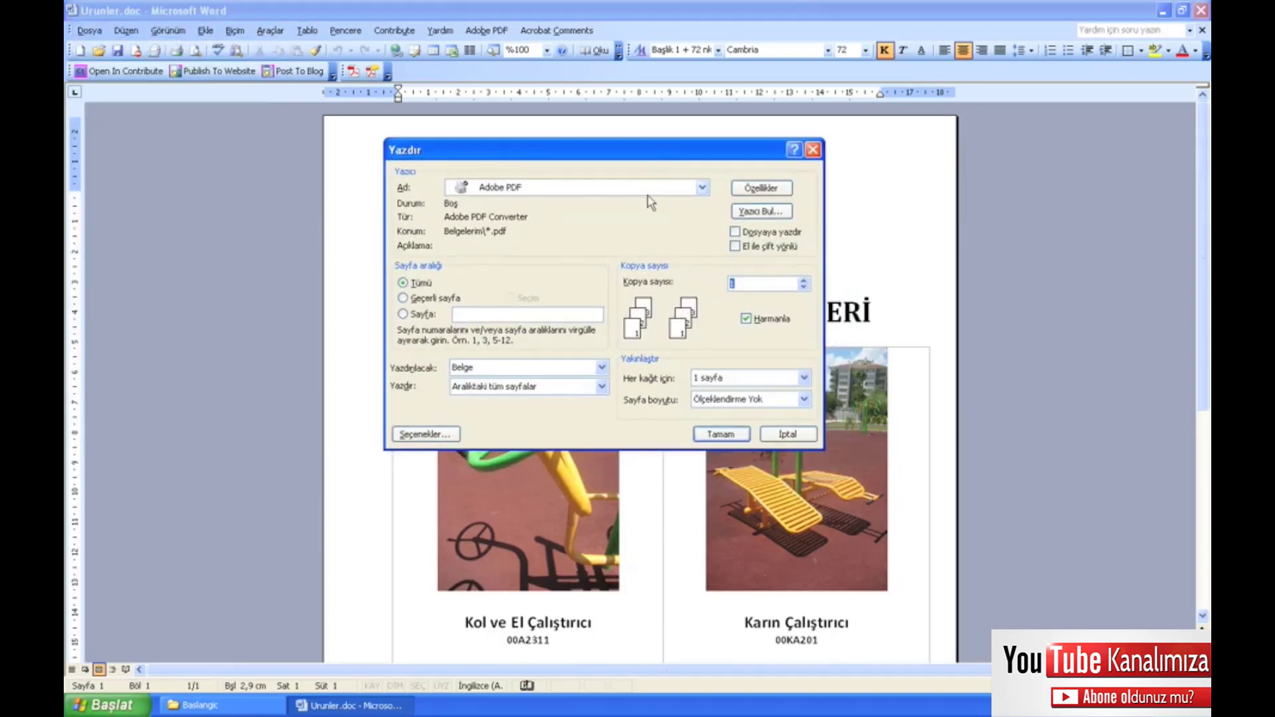
{"action": "left_click", "coordinate": [702, 188]}
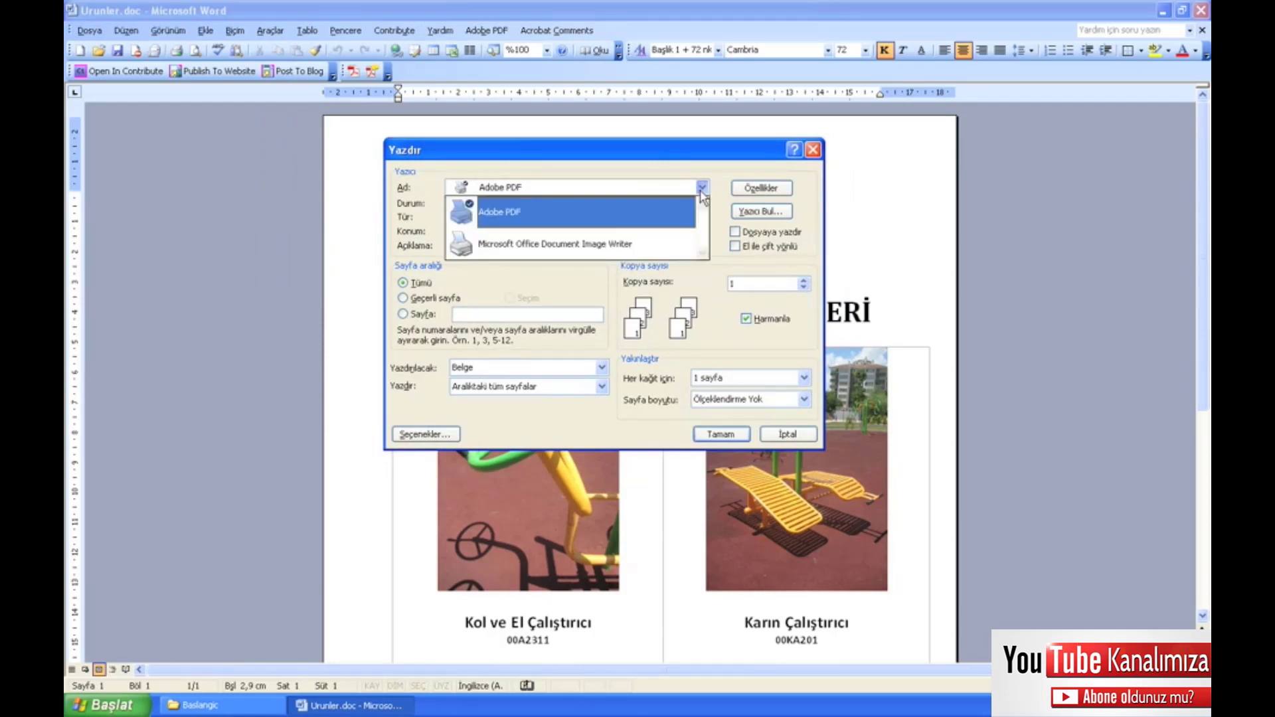
{"action": "left_click", "coordinate": [607, 209]}
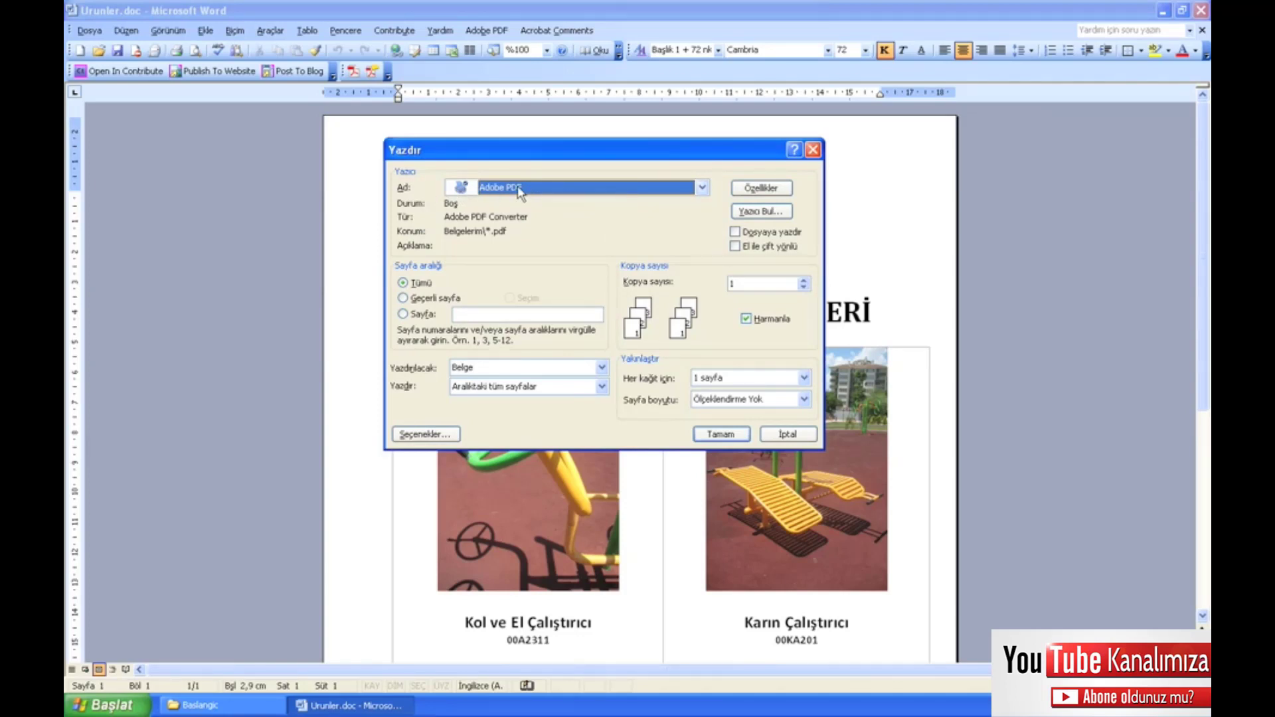
- Examine the Adobe PDF printer's conversion properties, including the available default settings presets, keeping Standard
{"action": "left_click", "coordinate": [762, 189]}
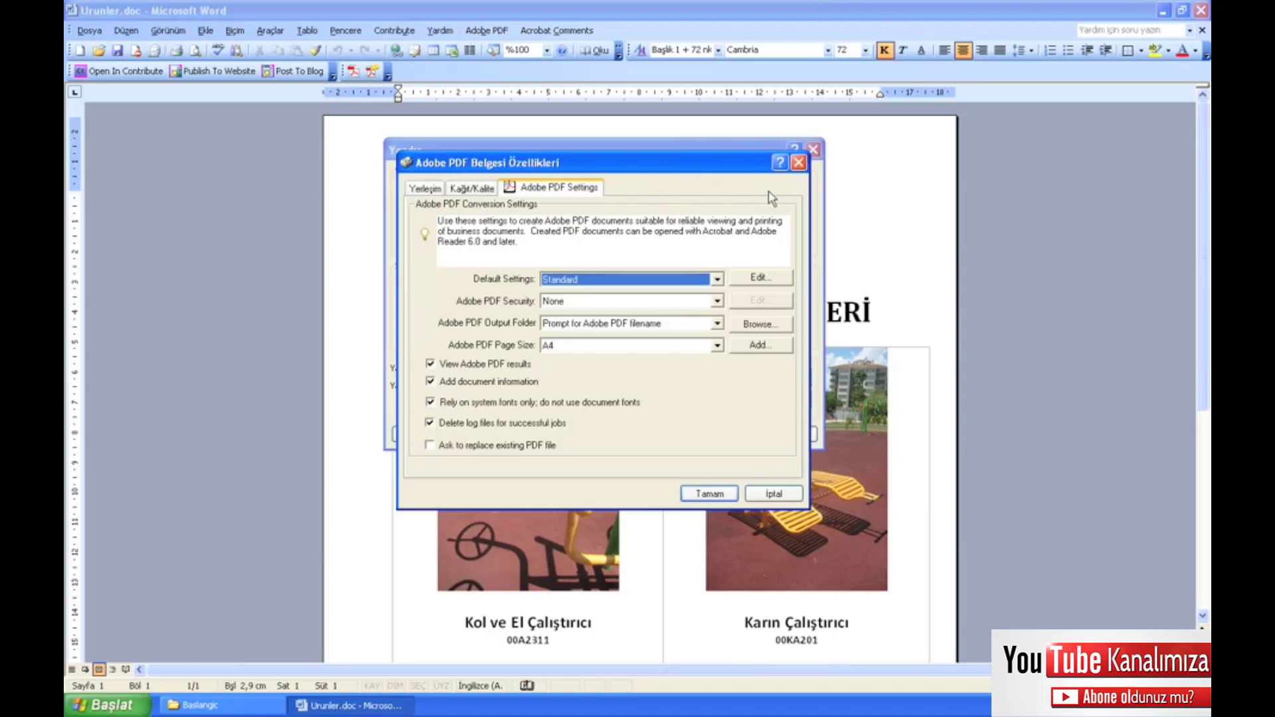
{"action": "left_click", "coordinate": [717, 283]}
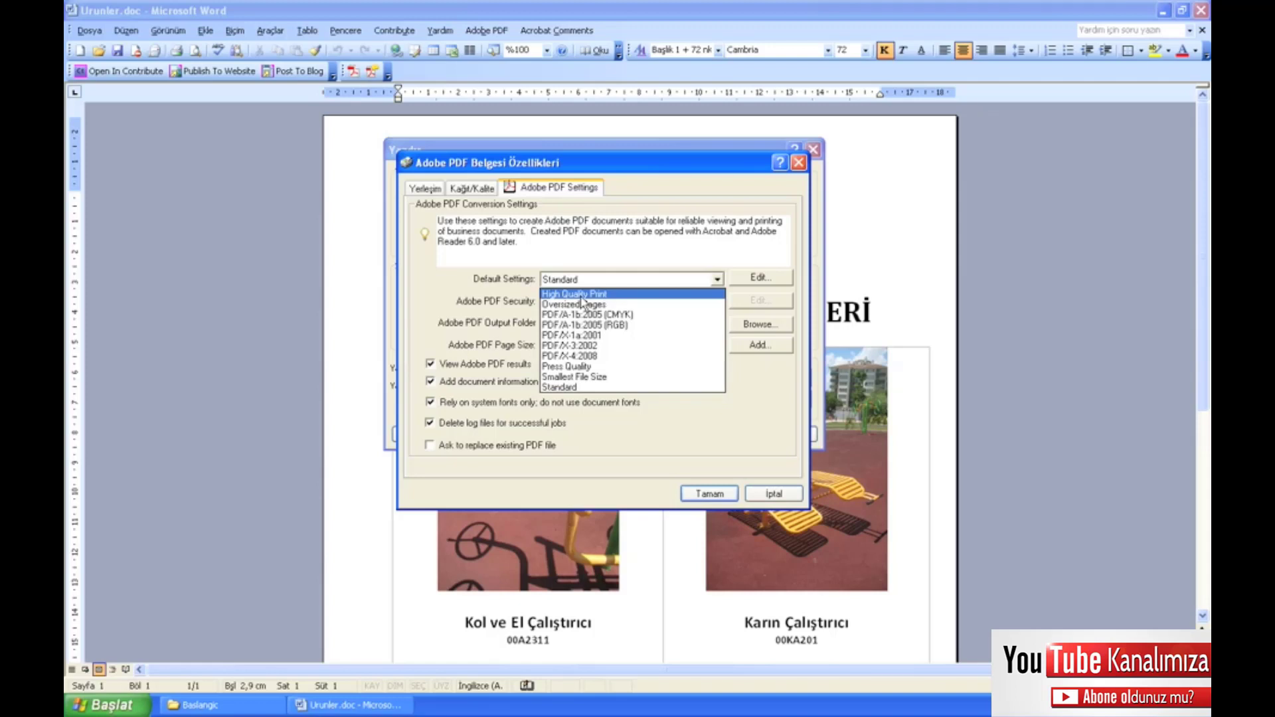
{"action": "key", "text": "Escape"}
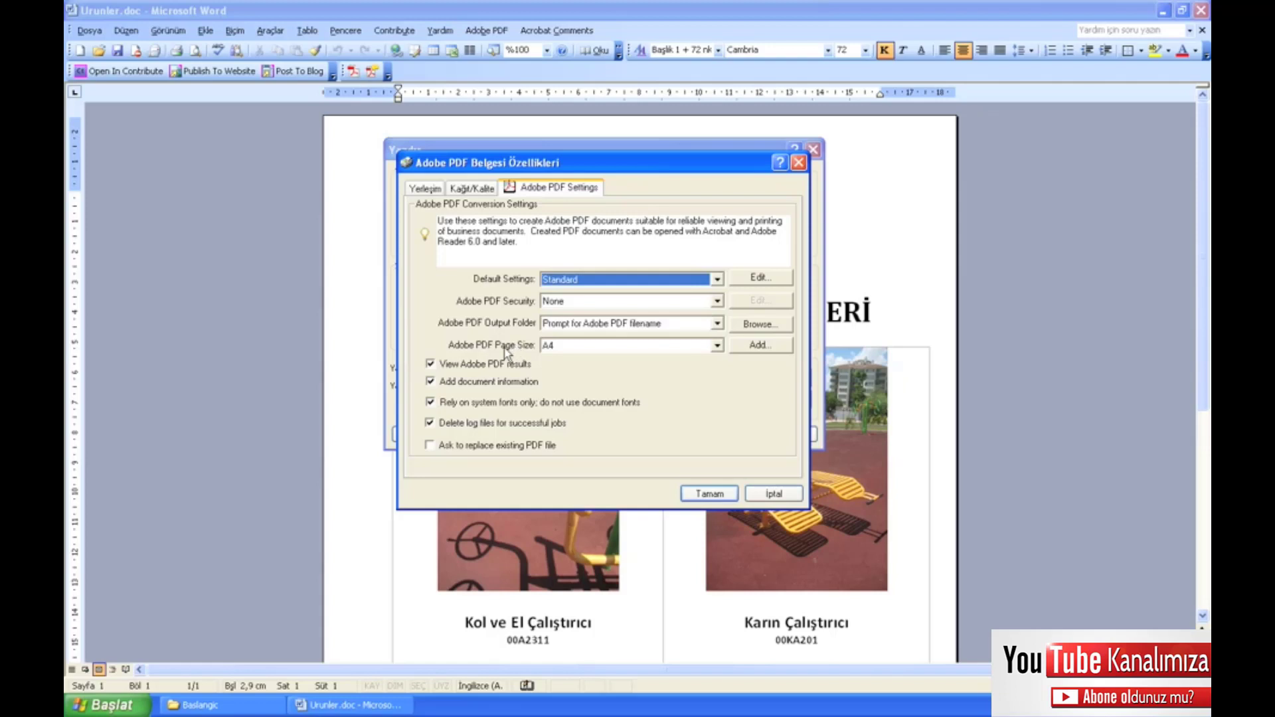
{"action": "left_click", "coordinate": [709, 495]}
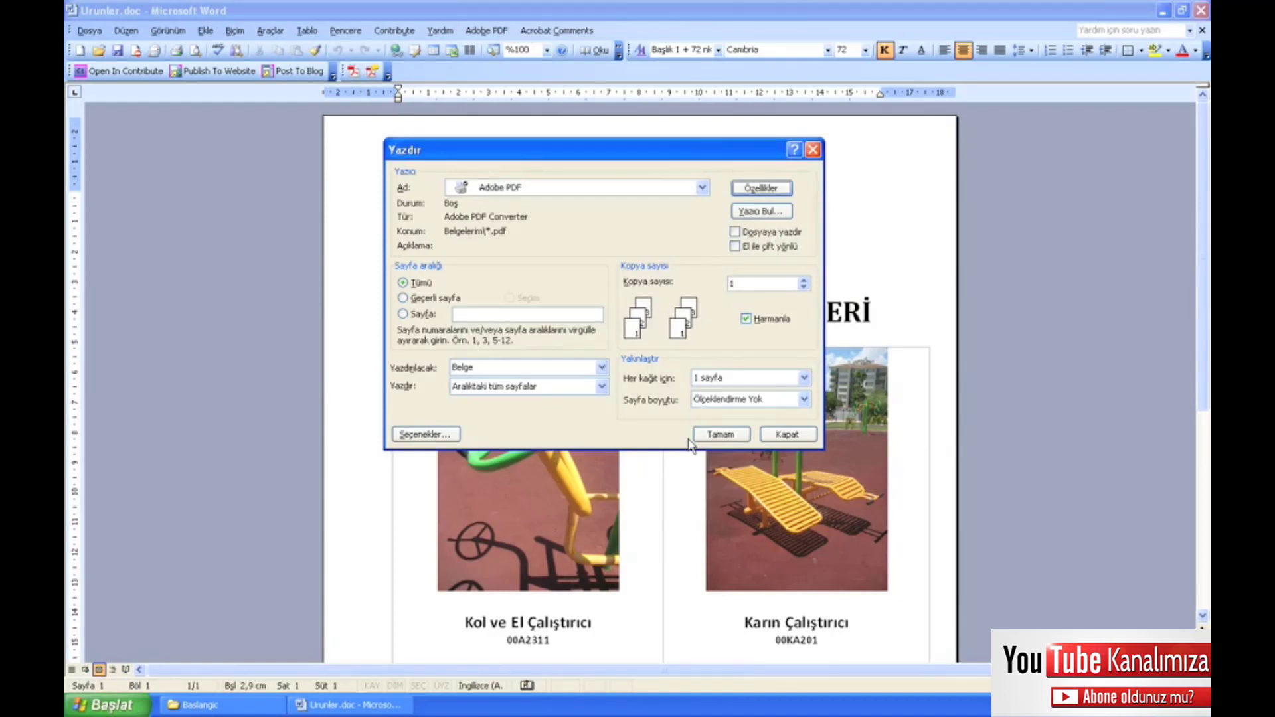
- Print the document to PDF, saving it as Urunler.pdf in the Bitis folder under ACR9DersDosyalari, Acrobat Ornek Dosyalar, Ders04
{"action": "left_click", "coordinate": [717, 437]}
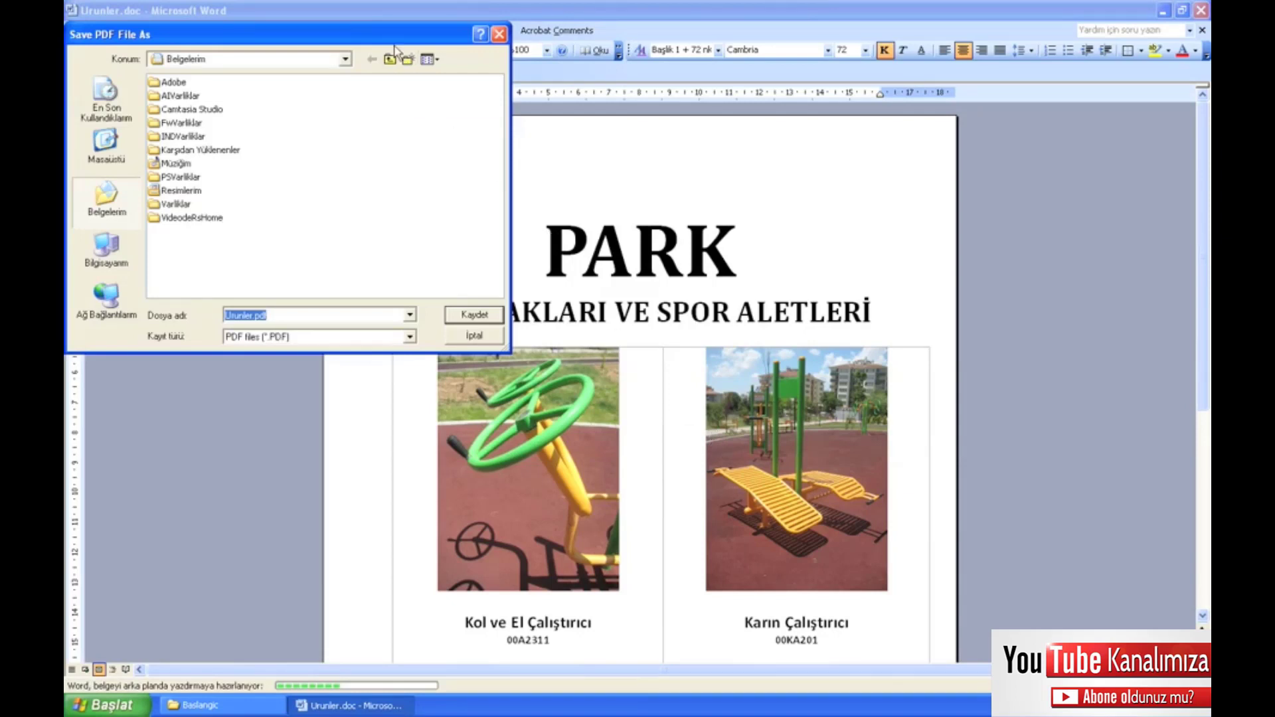
{"action": "left_click_drag", "start_coordinate": [393, 39], "coordinate": [709, 163]}
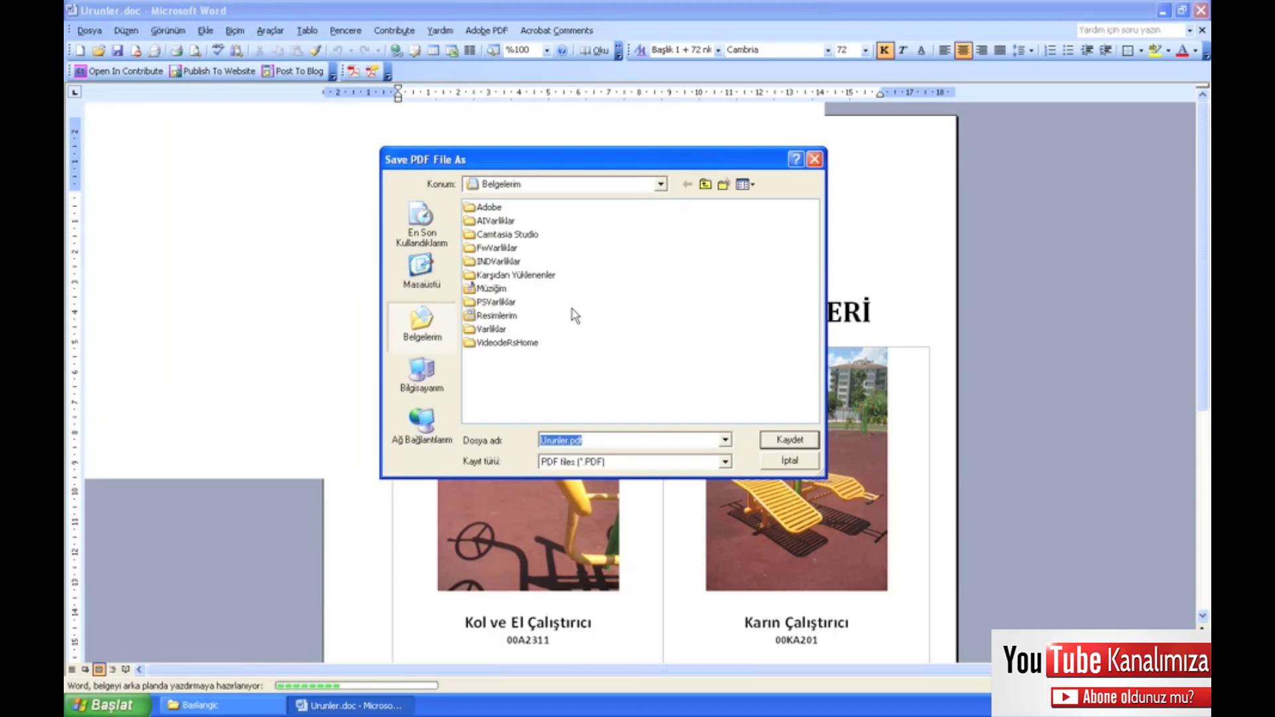
{"action": "left_click", "coordinate": [435, 283]}
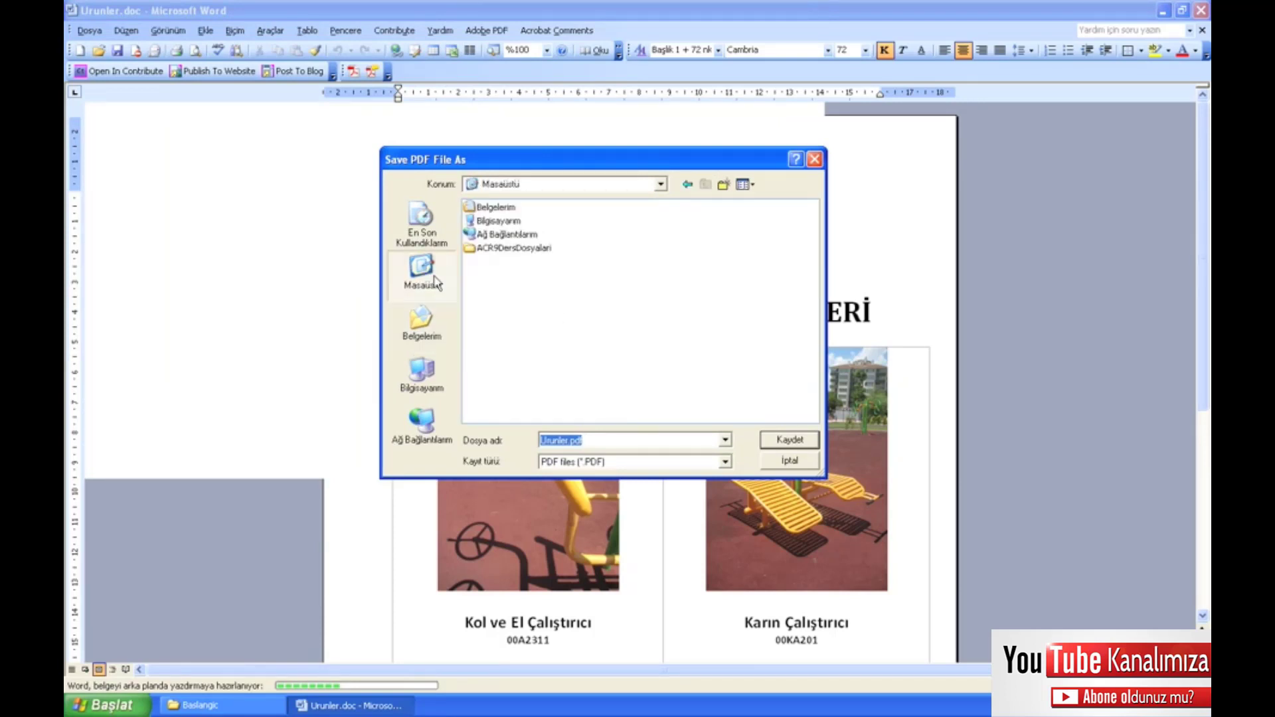
{"action": "double_click", "coordinate": [507, 248]}
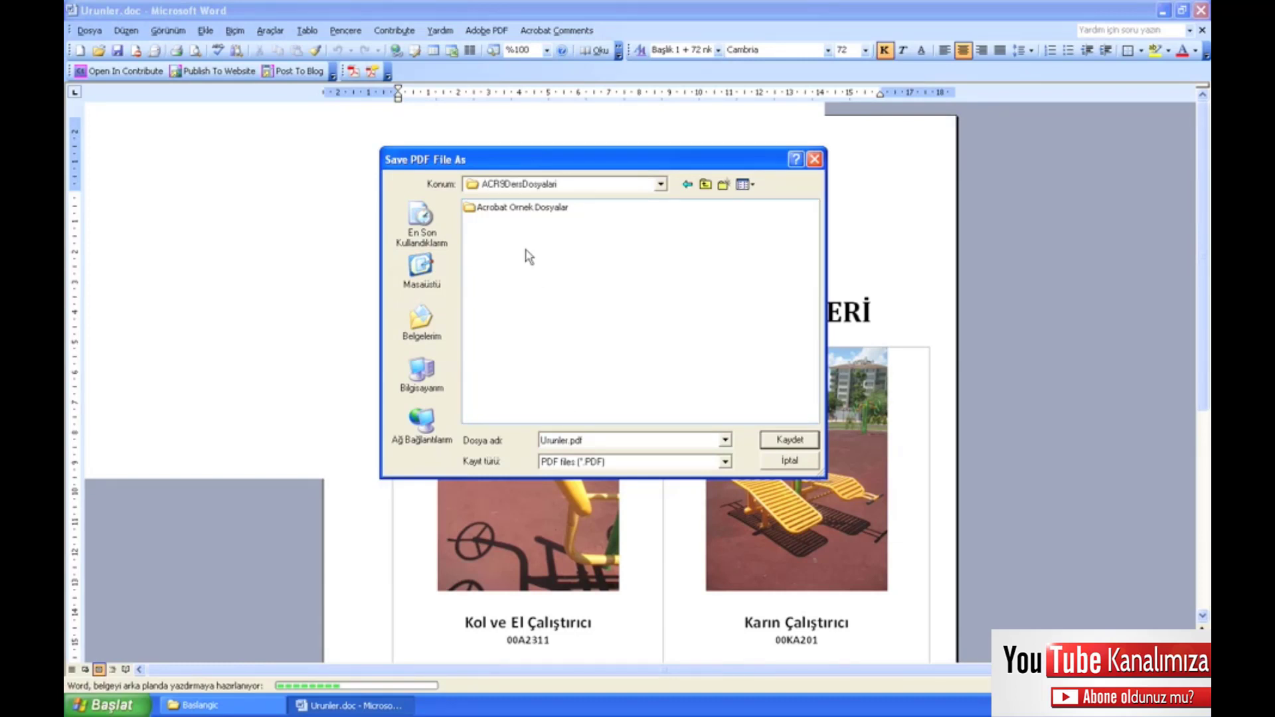
{"action": "double_click", "coordinate": [522, 209]}
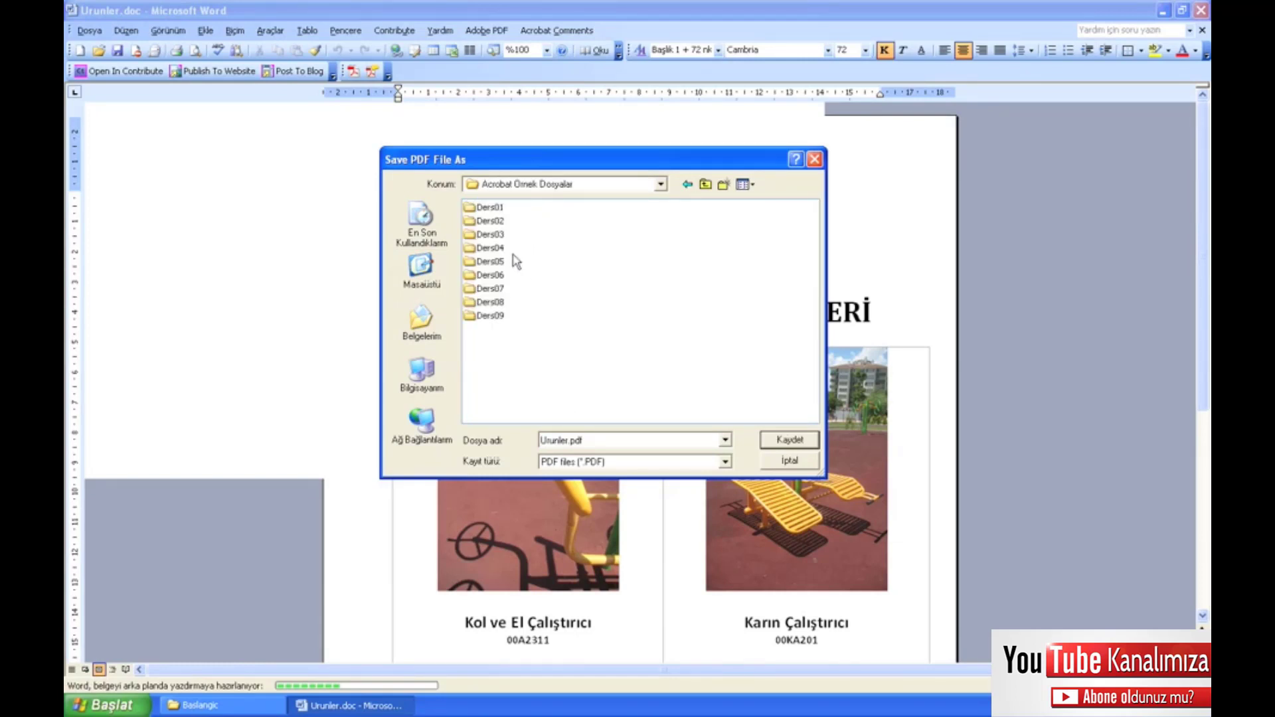
{"action": "double_click", "coordinate": [492, 249]}
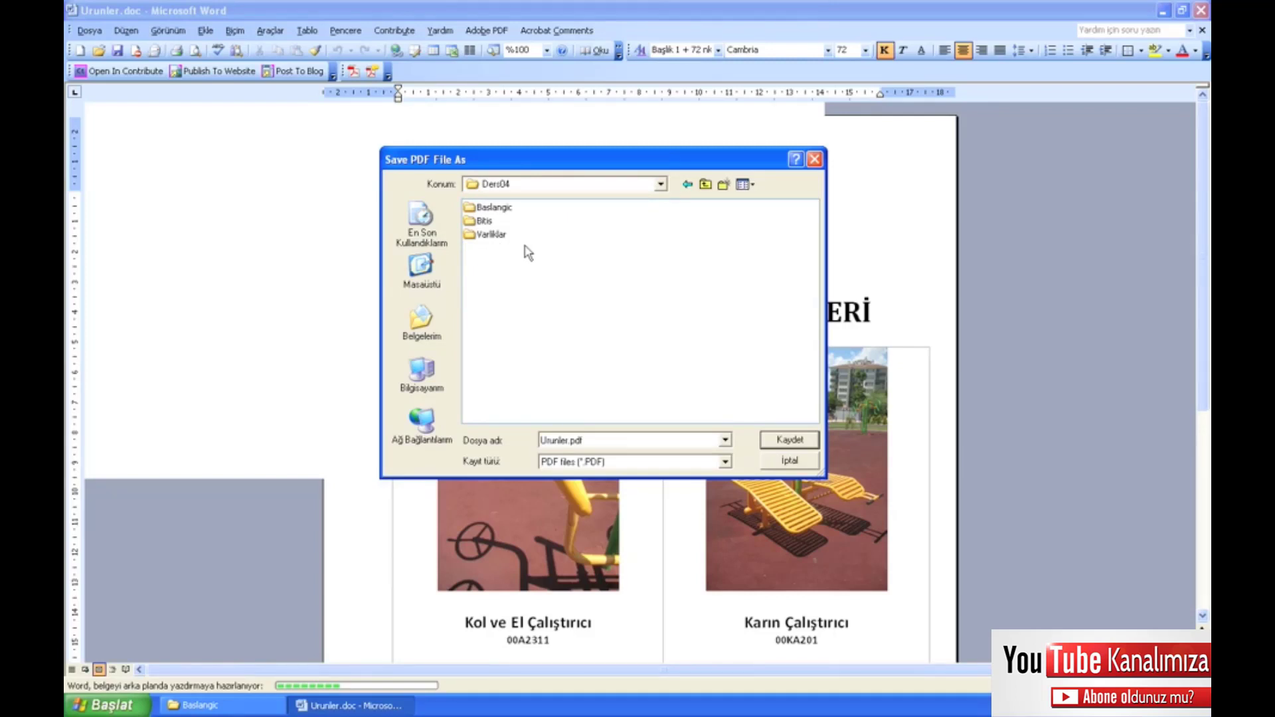
{"action": "double_click", "coordinate": [484, 220]}
{"action": "left_click", "coordinate": [779, 442]}
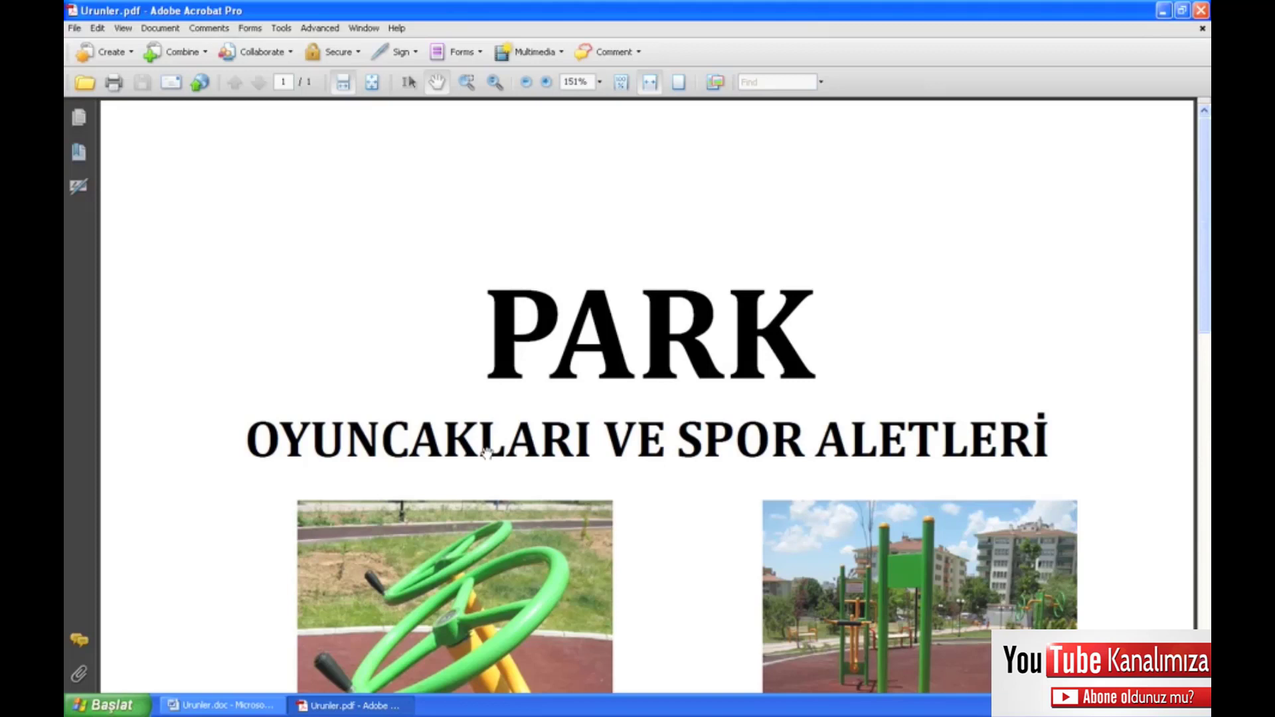
- Switch back to Urunler.doc in Word and examine PDFMaker's general, security, Word and bookmark conversion settings
{"action": "left_click", "coordinate": [200, 705]}
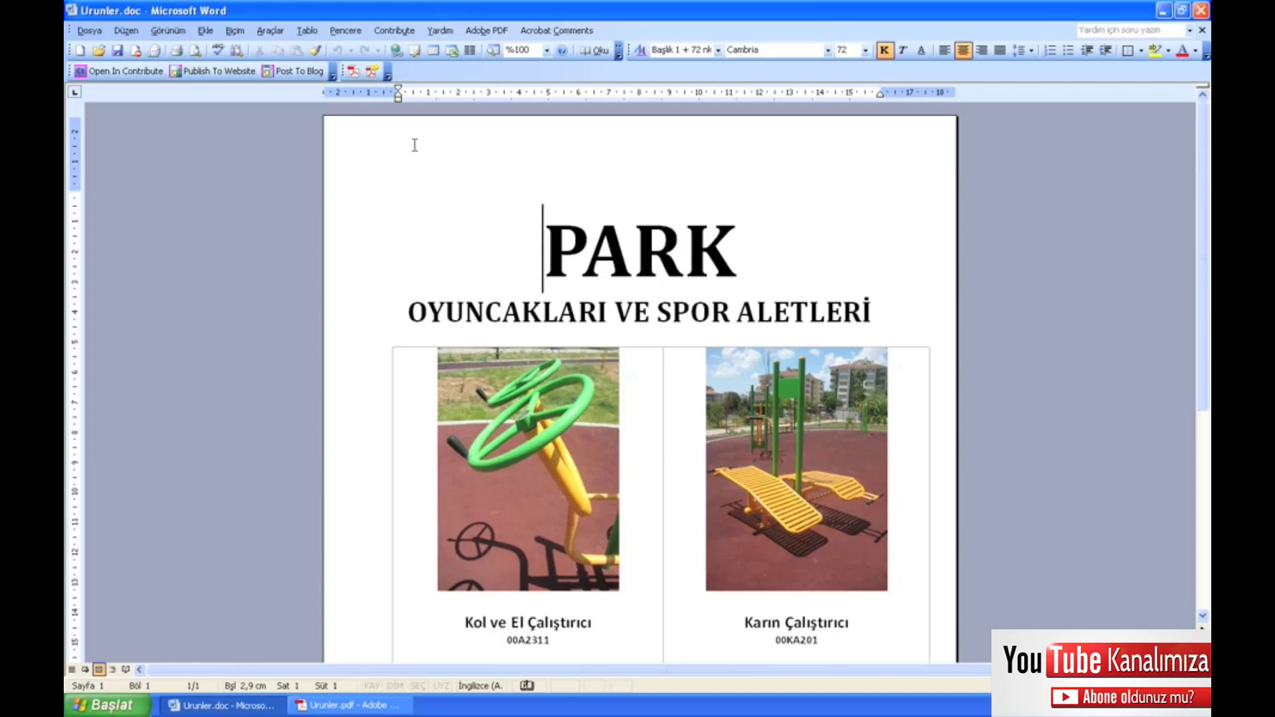
{"action": "left_click", "coordinate": [495, 32]}
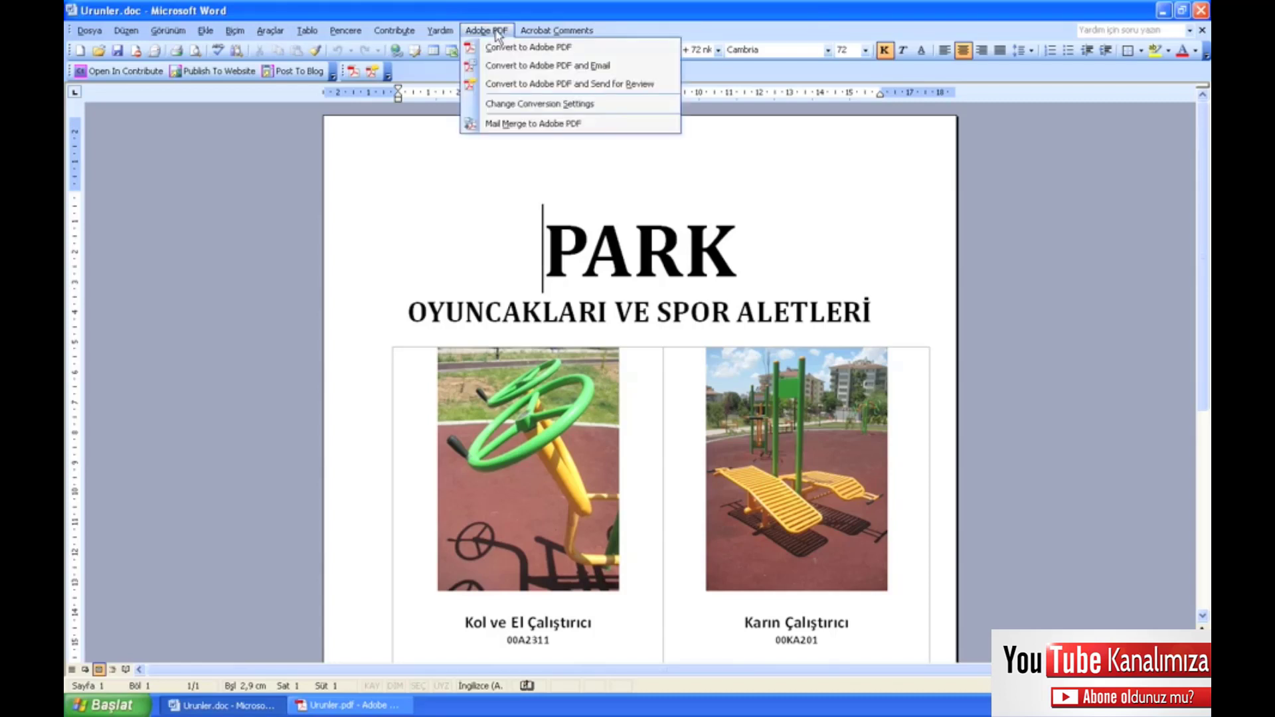
{"action": "left_click", "coordinate": [495, 107]}
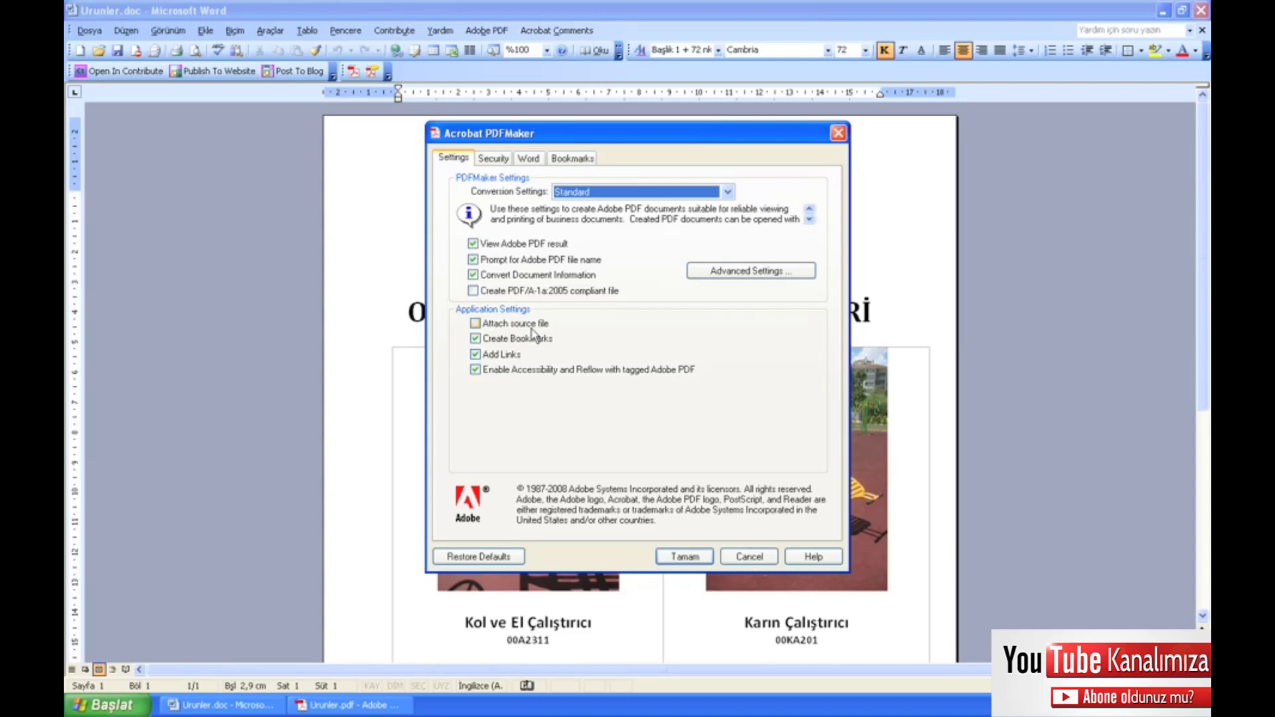
{"action": "left_click", "coordinate": [494, 158]}
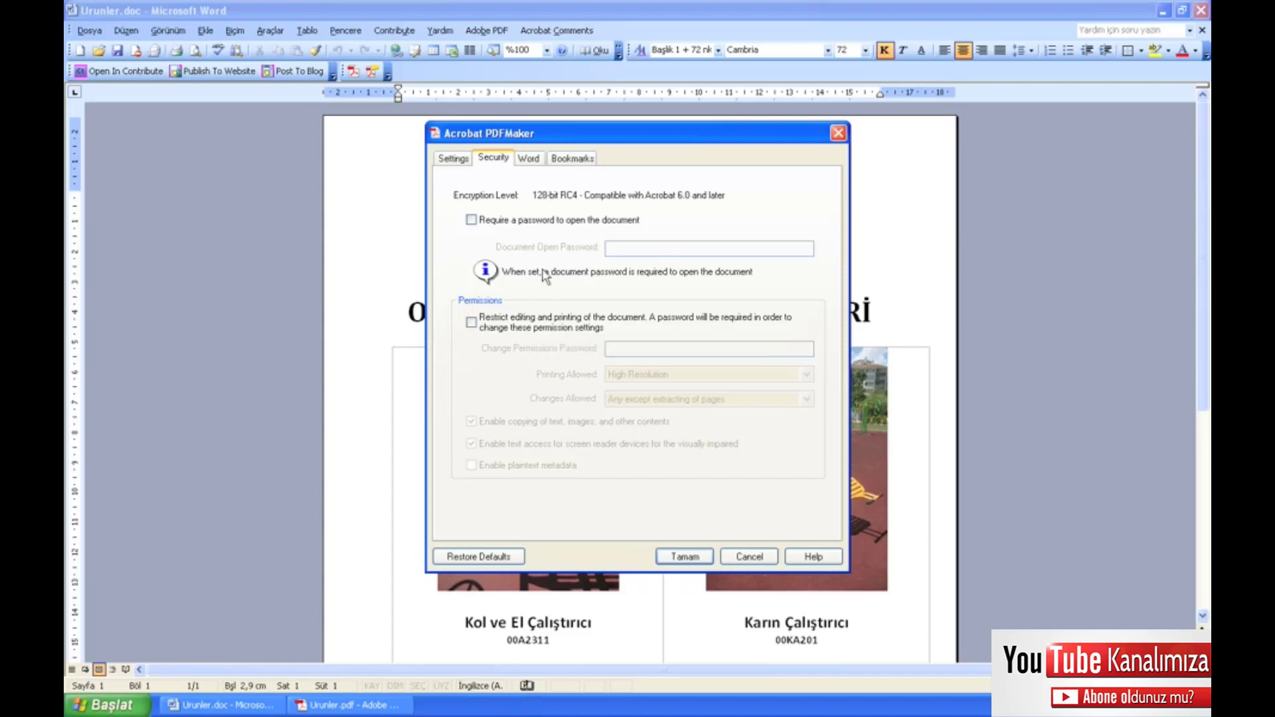
{"action": "left_click", "coordinate": [530, 159]}
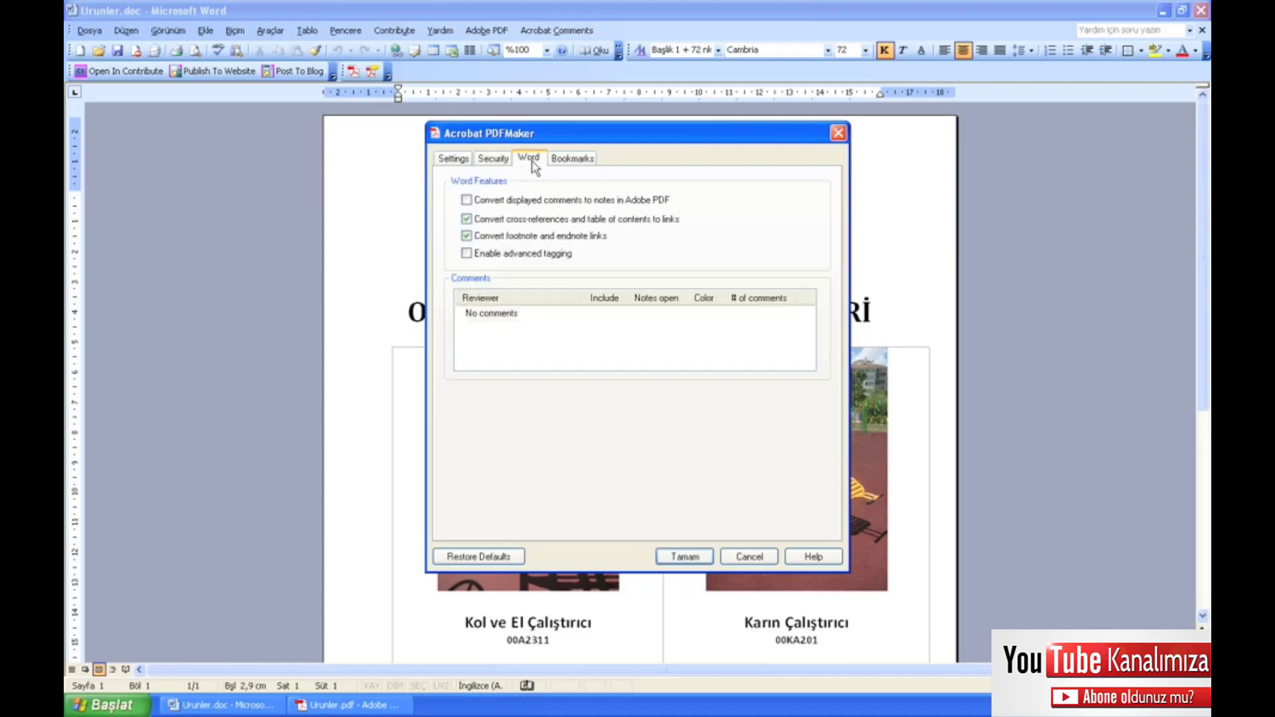
{"action": "left_click", "coordinate": [570, 159]}
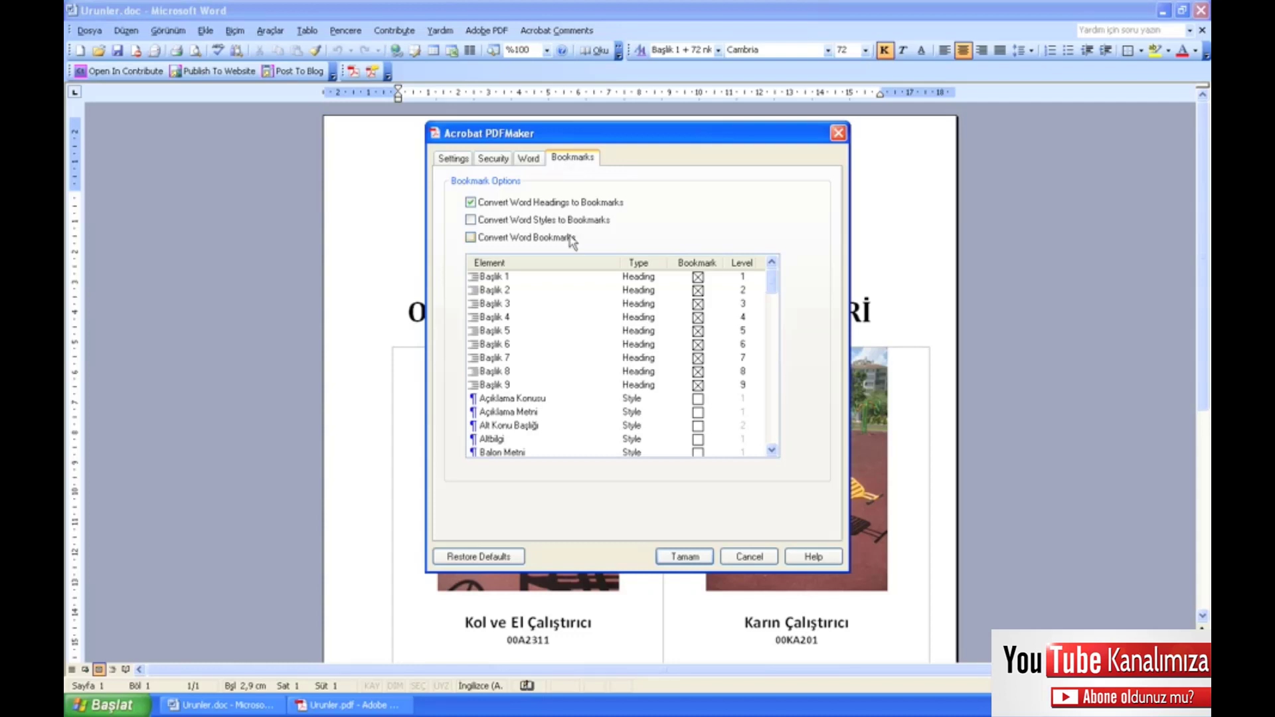
{"action": "left_click", "coordinate": [685, 556]}
- Convert the Word document with PDFMaker, saving it as Urunler_pdfmaker.pdf in the Bitis folder
{"action": "left_click", "coordinate": [352, 74]}
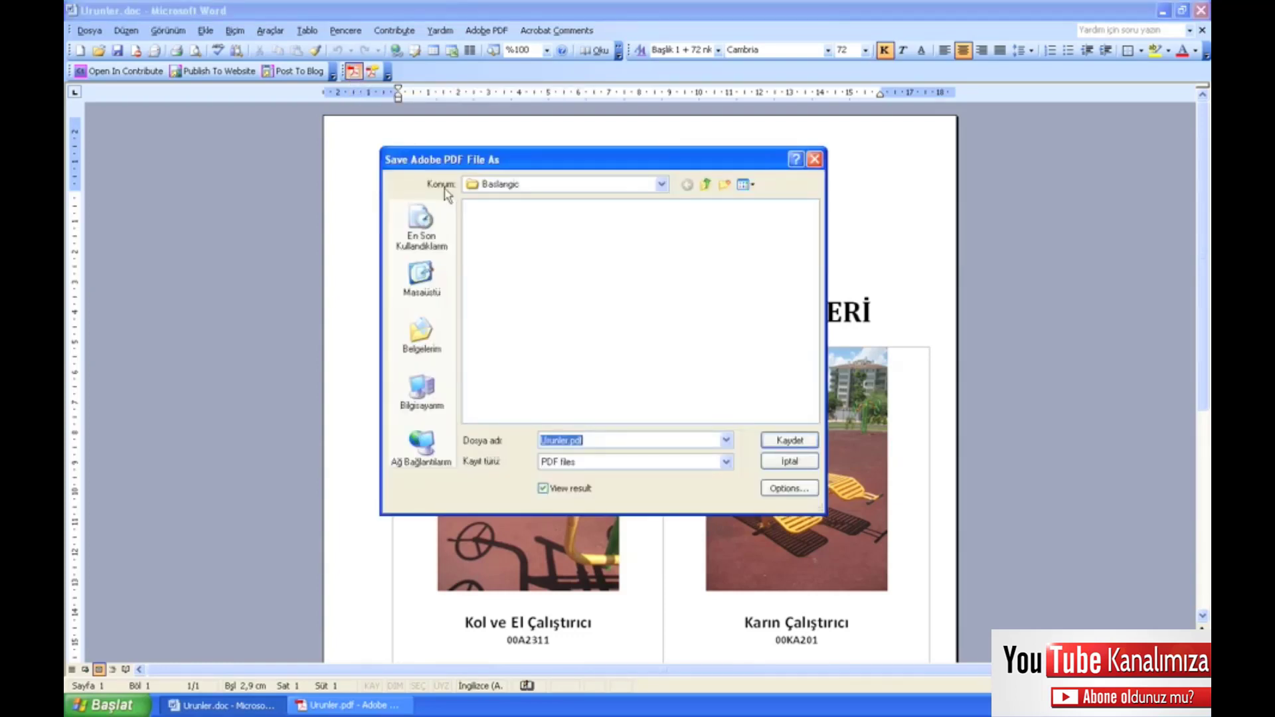
{"action": "left_click", "coordinate": [705, 185]}
{"action": "left_click", "coordinate": [483, 220]}
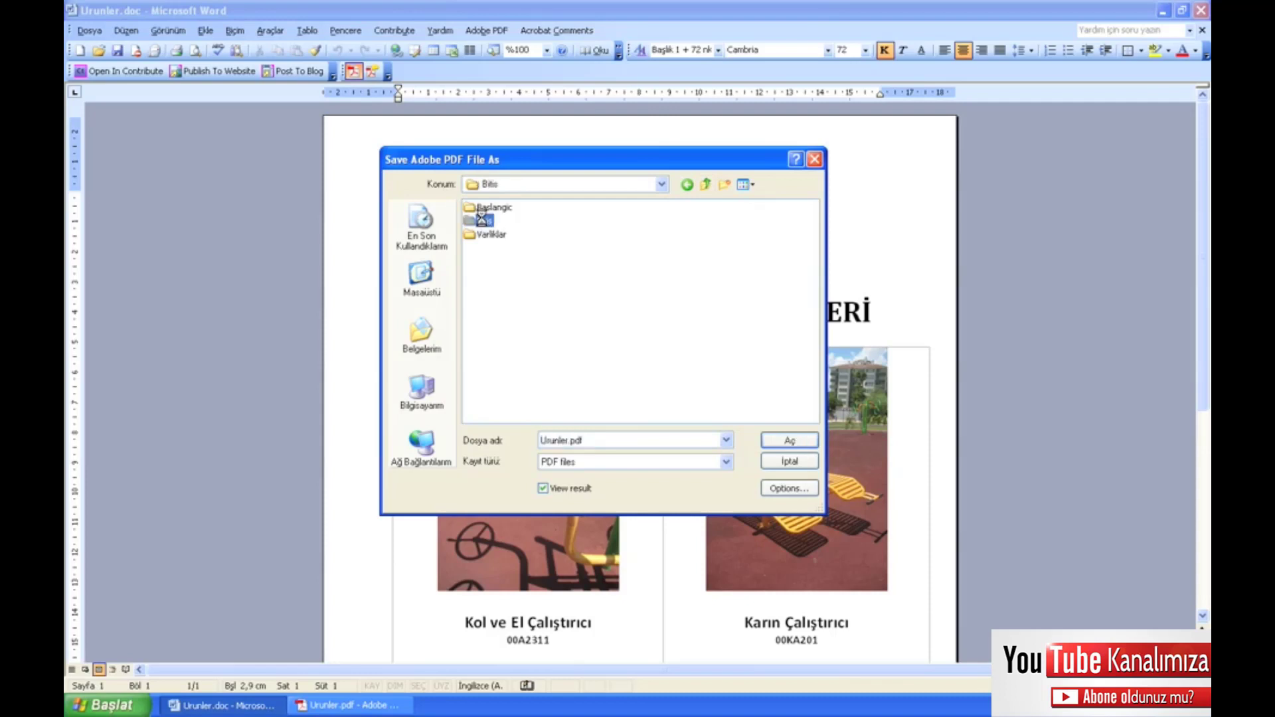
{"action": "double_click", "coordinate": [566, 439]}
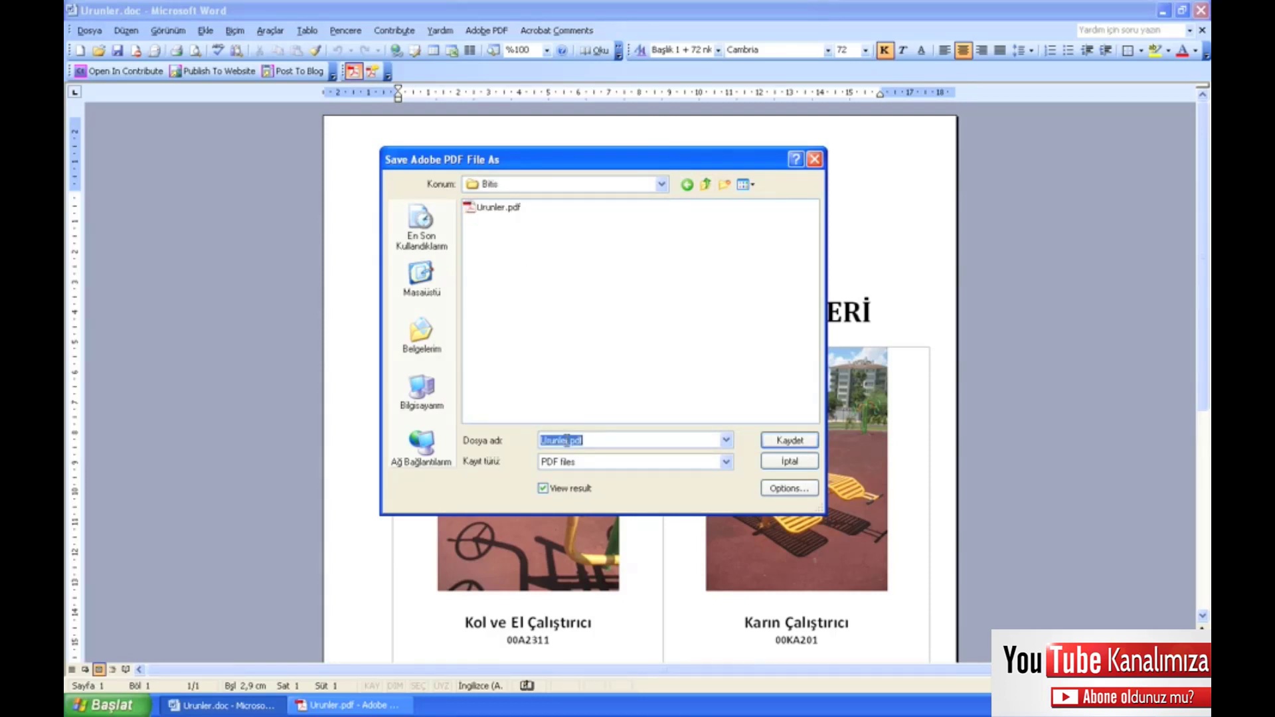
{"action": "left_click", "coordinate": [566, 440]}
{"action": "type", "text": "_pdfmaker"}
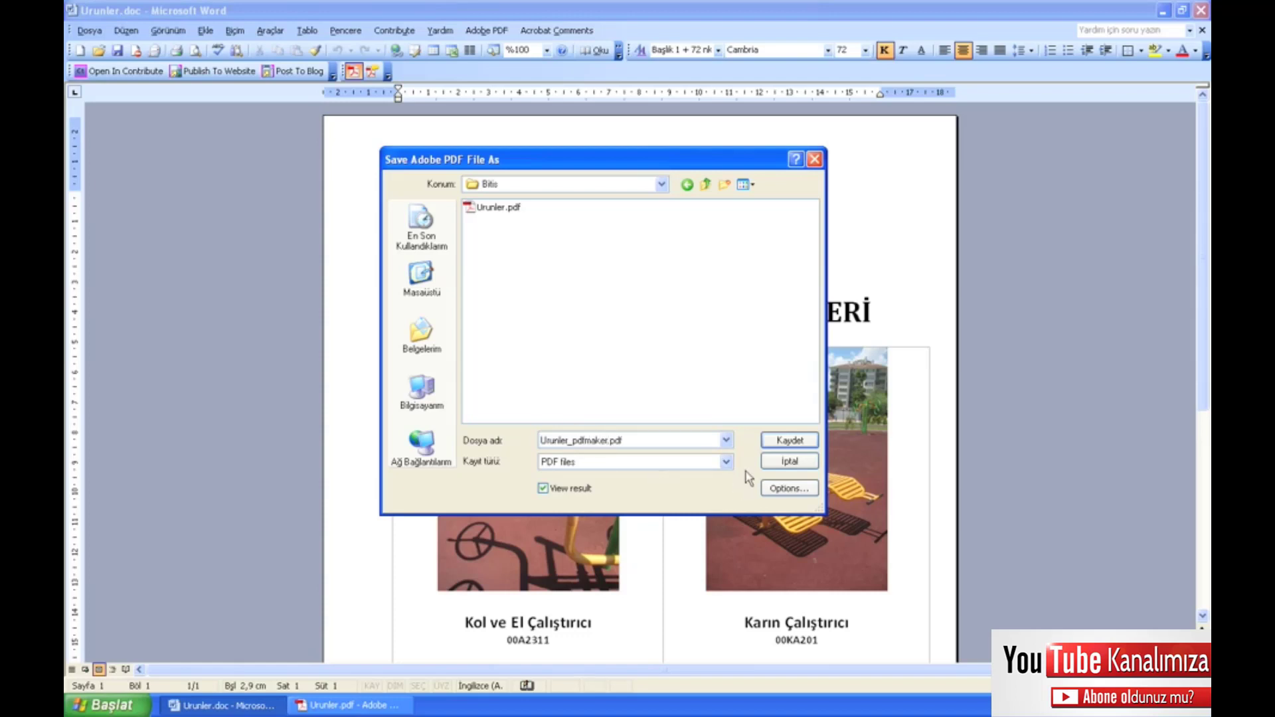
{"action": "left_click", "coordinate": [788, 441]}
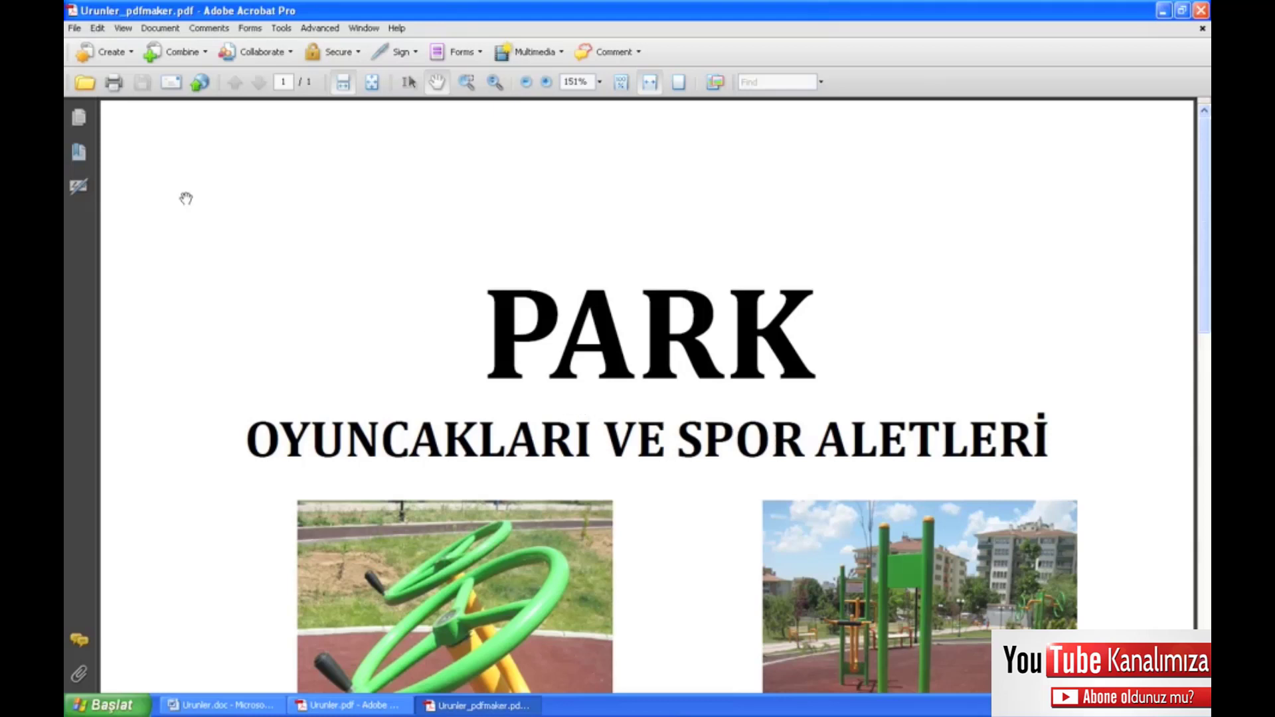
- Compare the bookmarks of Urunler_pdfmaker.pdf with those of the printed Urunler.pdf
{"action": "left_click", "coordinate": [78, 158]}
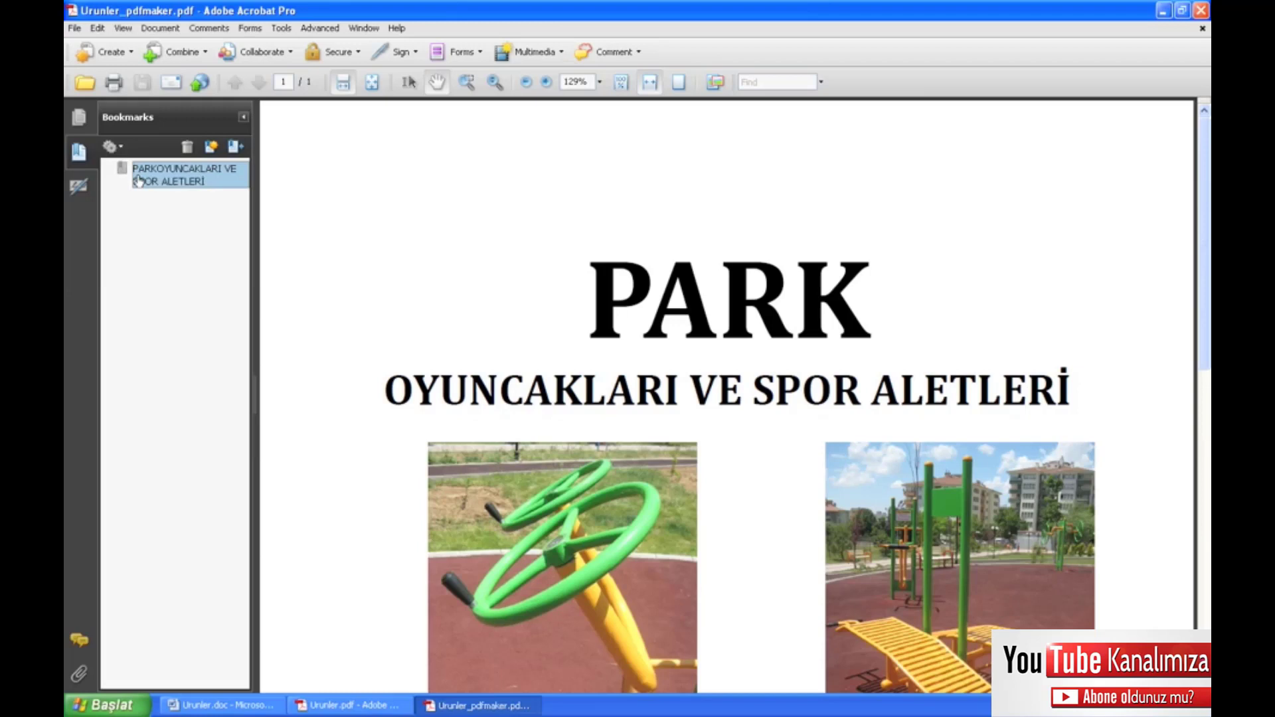
{"action": "left_click", "coordinate": [329, 703]}
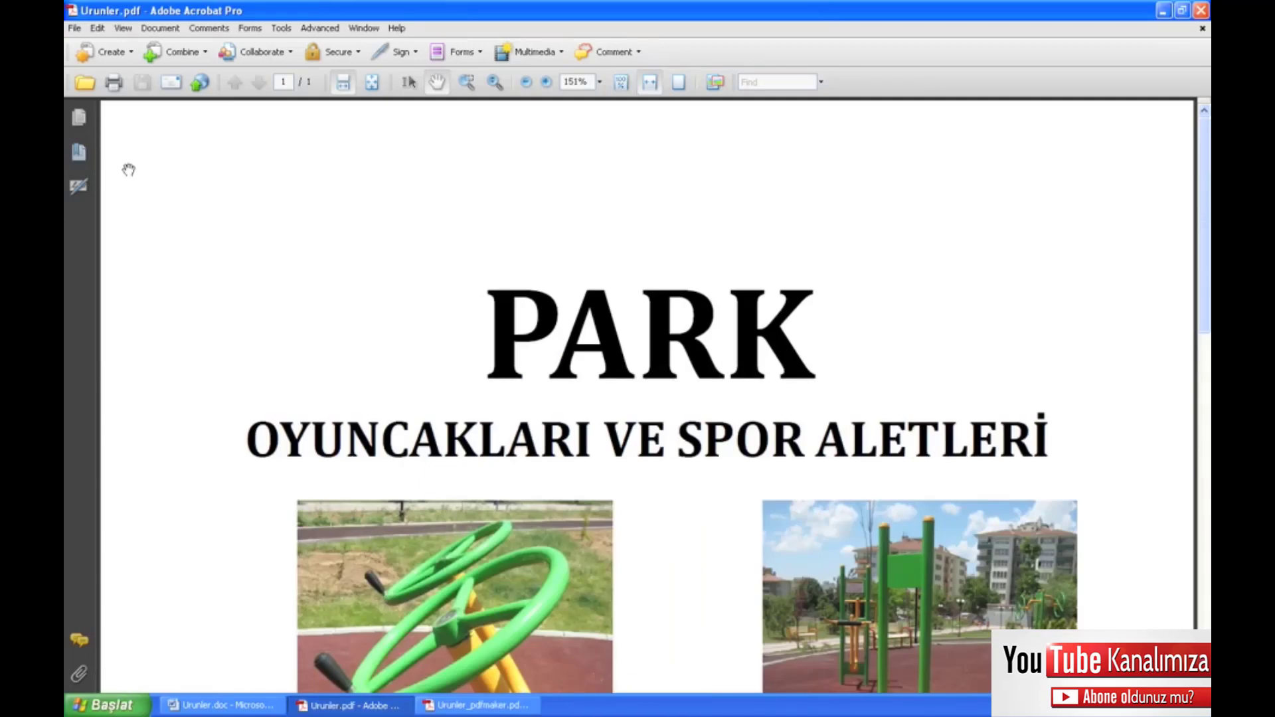
{"action": "left_click", "coordinate": [82, 160]}
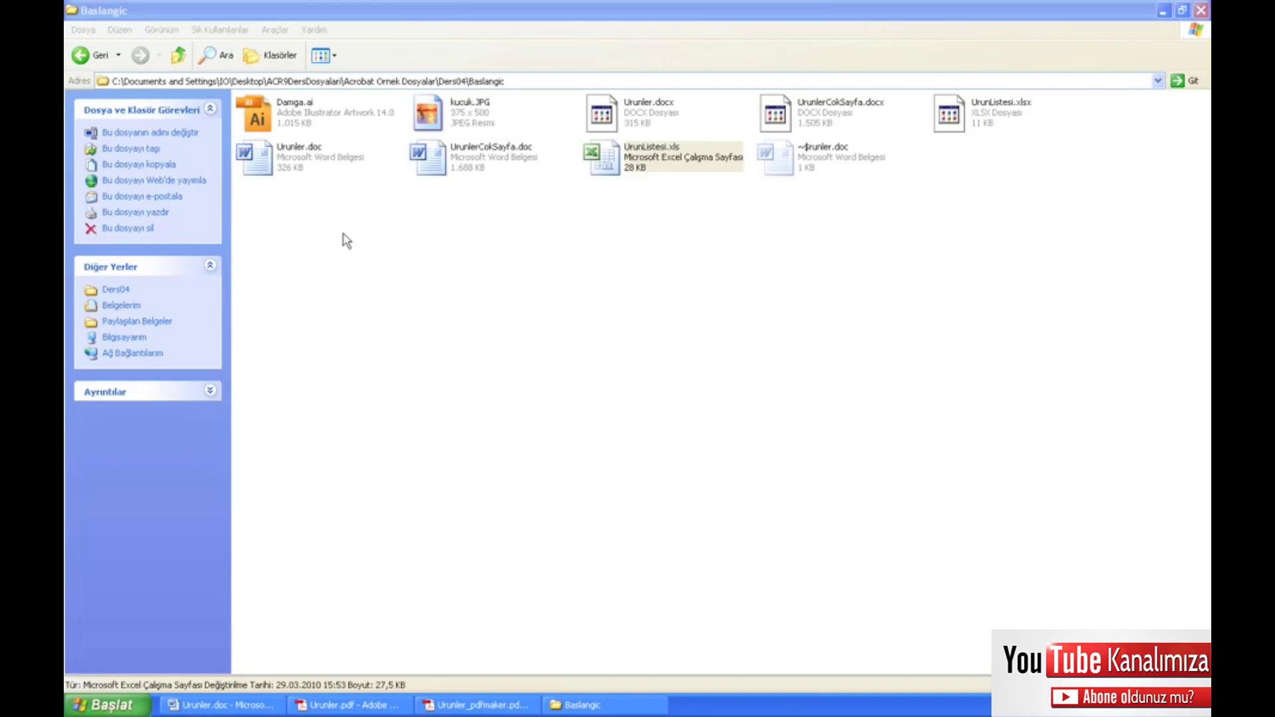
- Open UrunListesi.xls from the Baslangic folder in Excel and review its PDFMaker conversion settings
{"action": "double_click", "coordinate": [637, 163]}
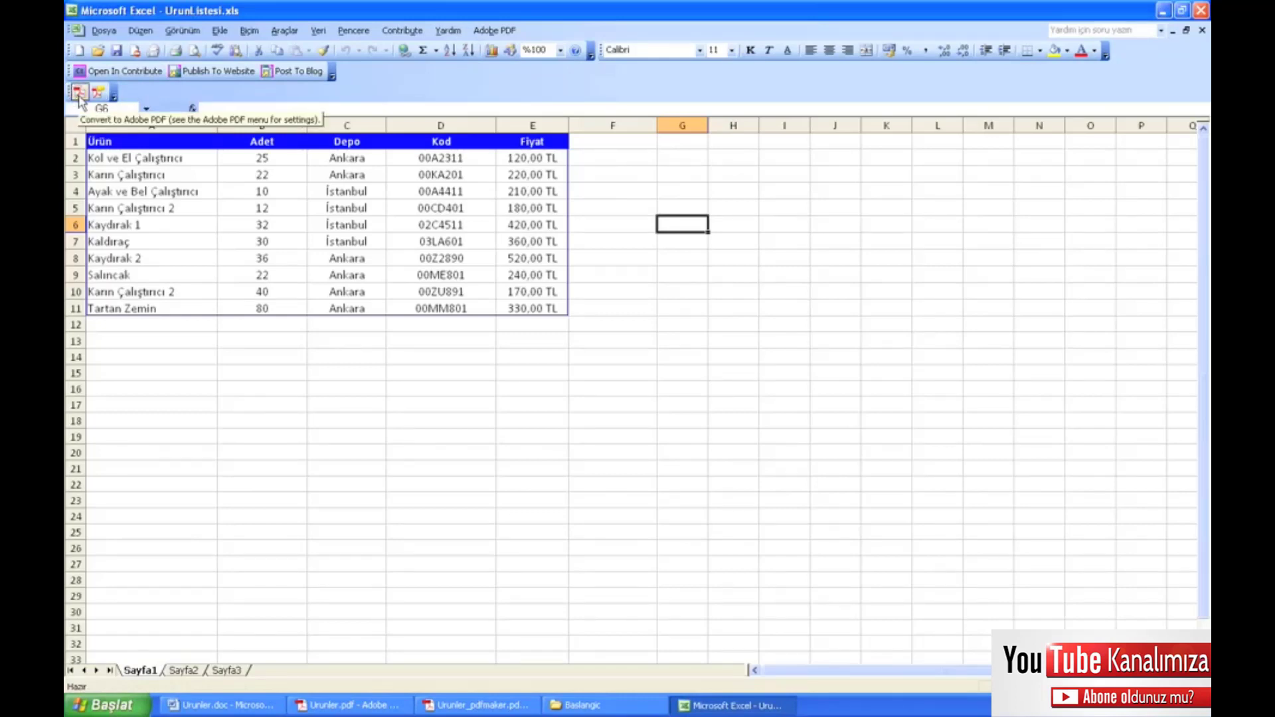
{"action": "left_click", "coordinate": [500, 35]}
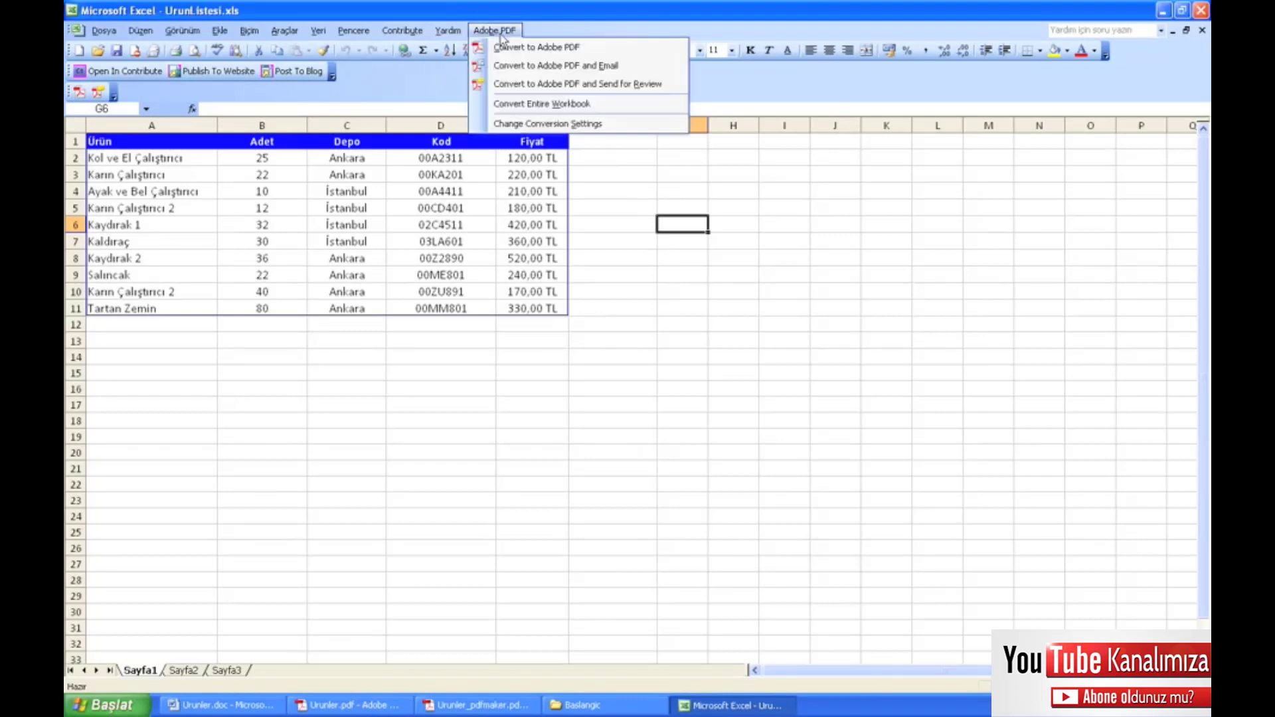
{"action": "left_click", "coordinate": [516, 124]}
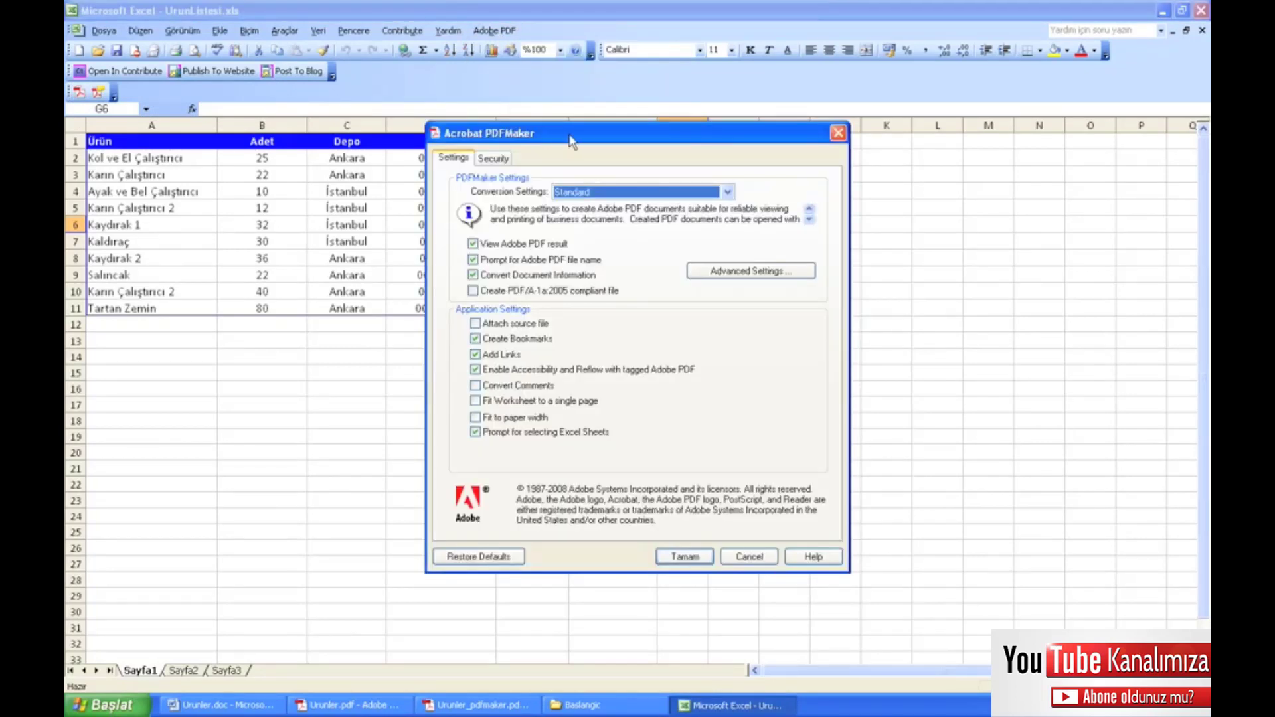
{"action": "left_click_drag", "start_coordinate": [572, 141], "coordinate": [569, 105]}
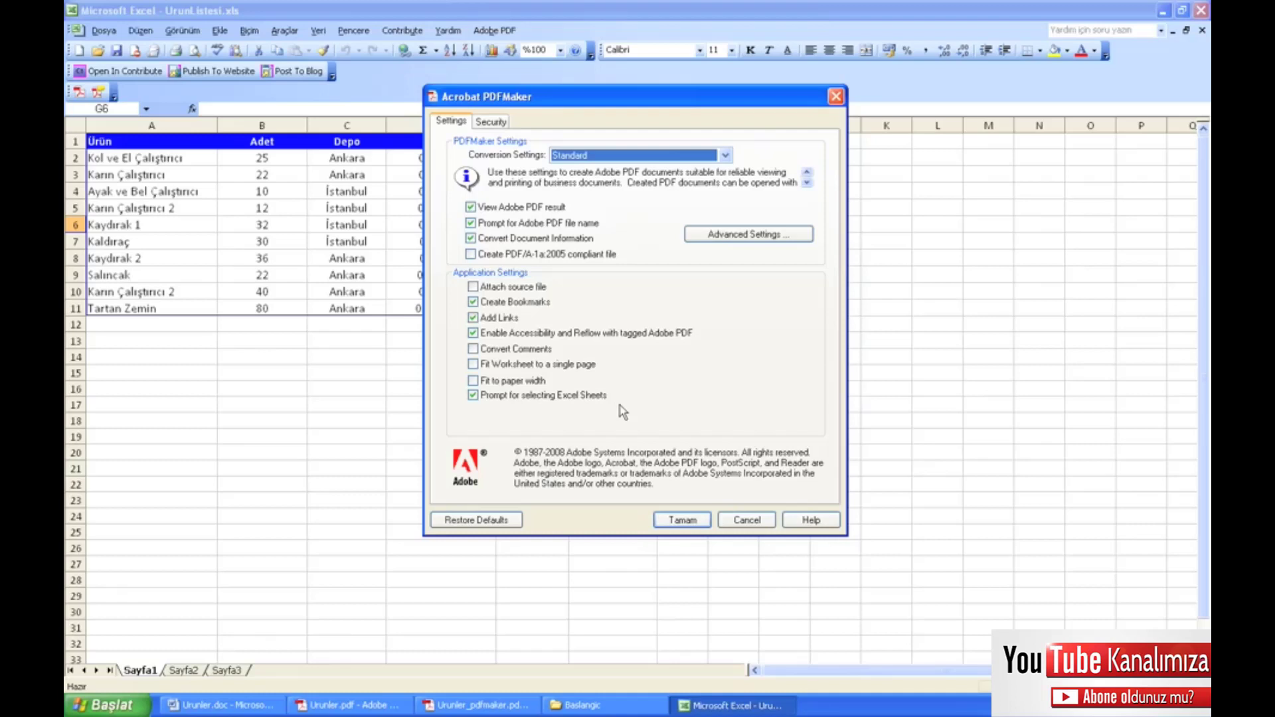
{"action": "left_click", "coordinate": [683, 521]}
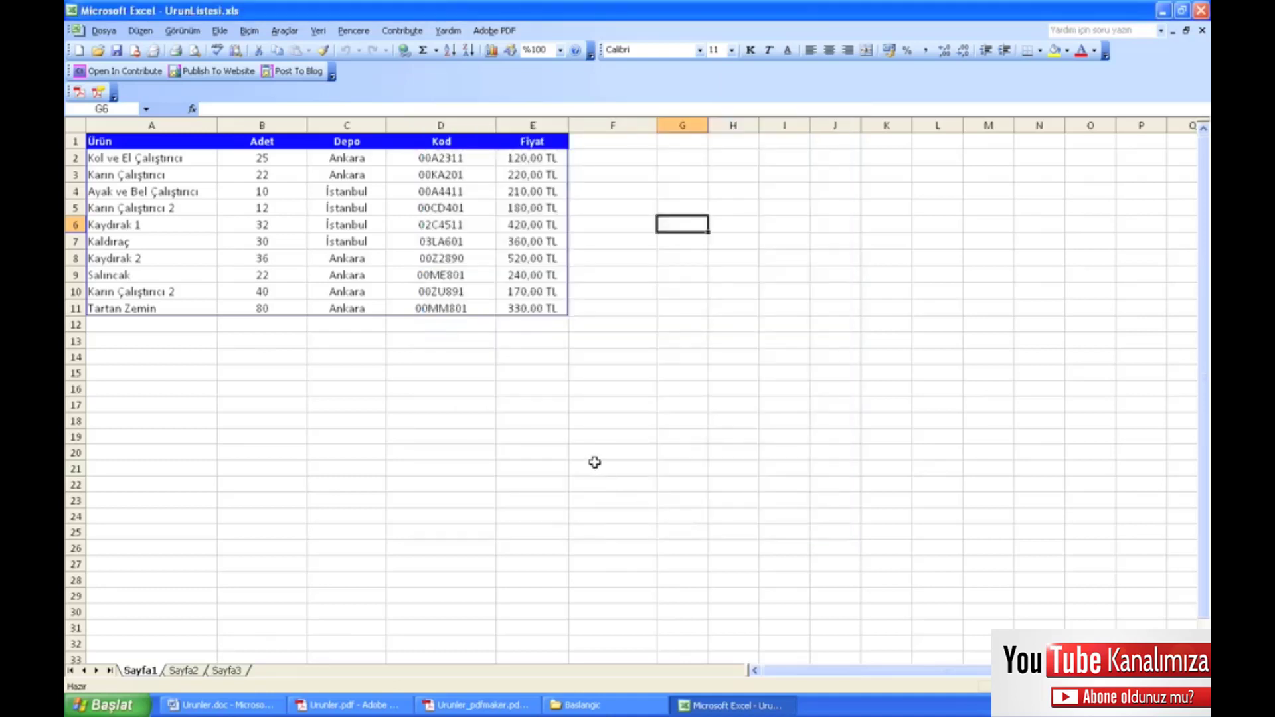
- Convert the Sayfa1 sheet of UrunListesi.xls with PDFMaker, saving the workbook first and storing UrunListesi.pdf in the Bitis folder
{"action": "left_click", "coordinate": [77, 95]}
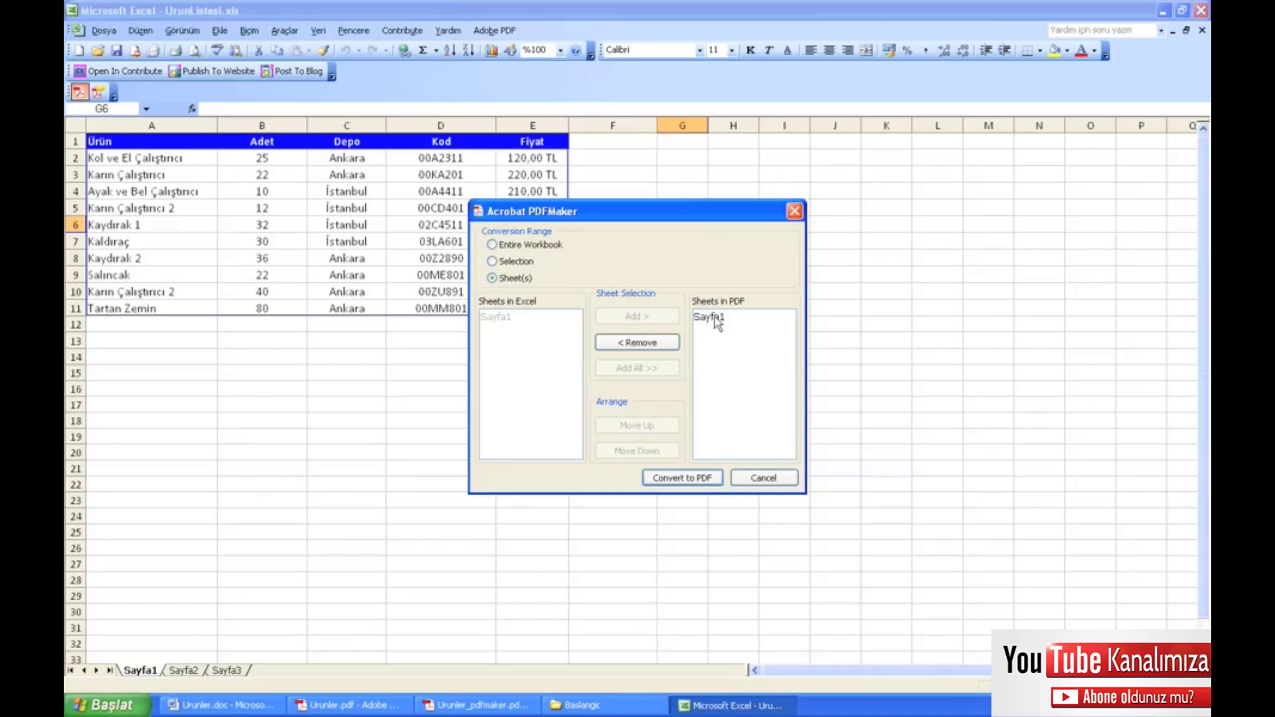
{"action": "left_click", "coordinate": [684, 479]}
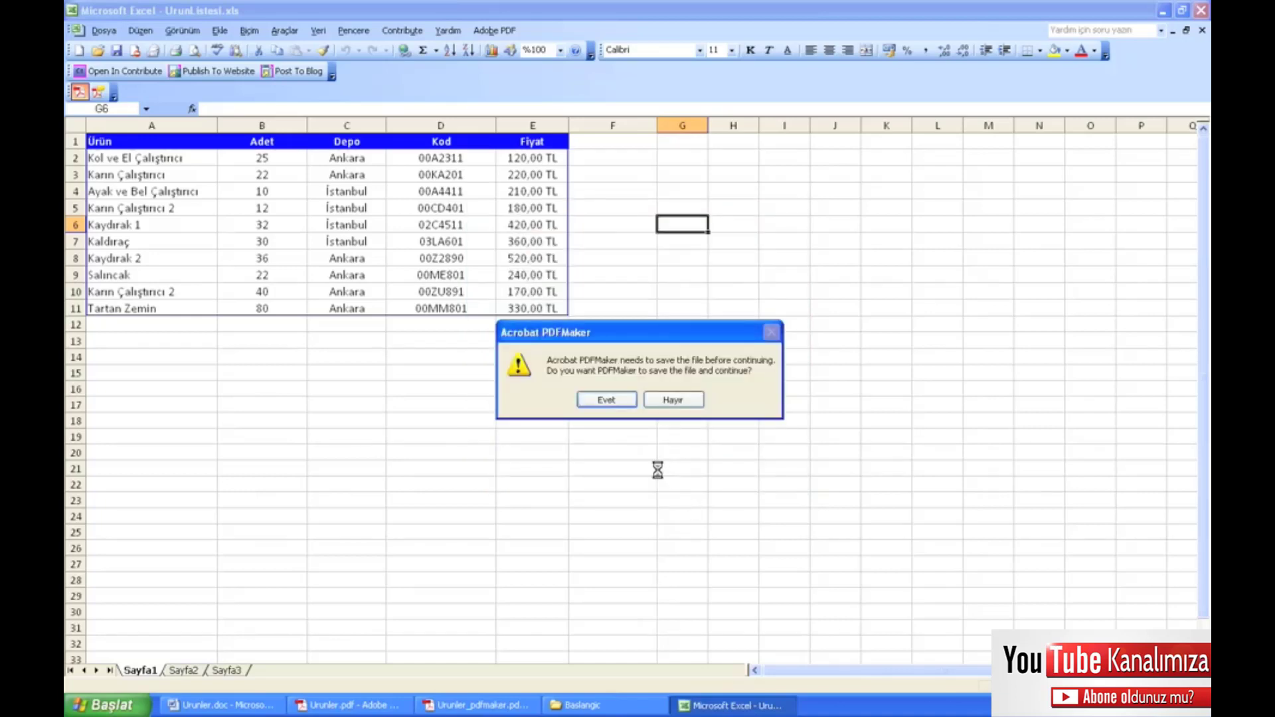
{"action": "left_click", "coordinate": [618, 402]}
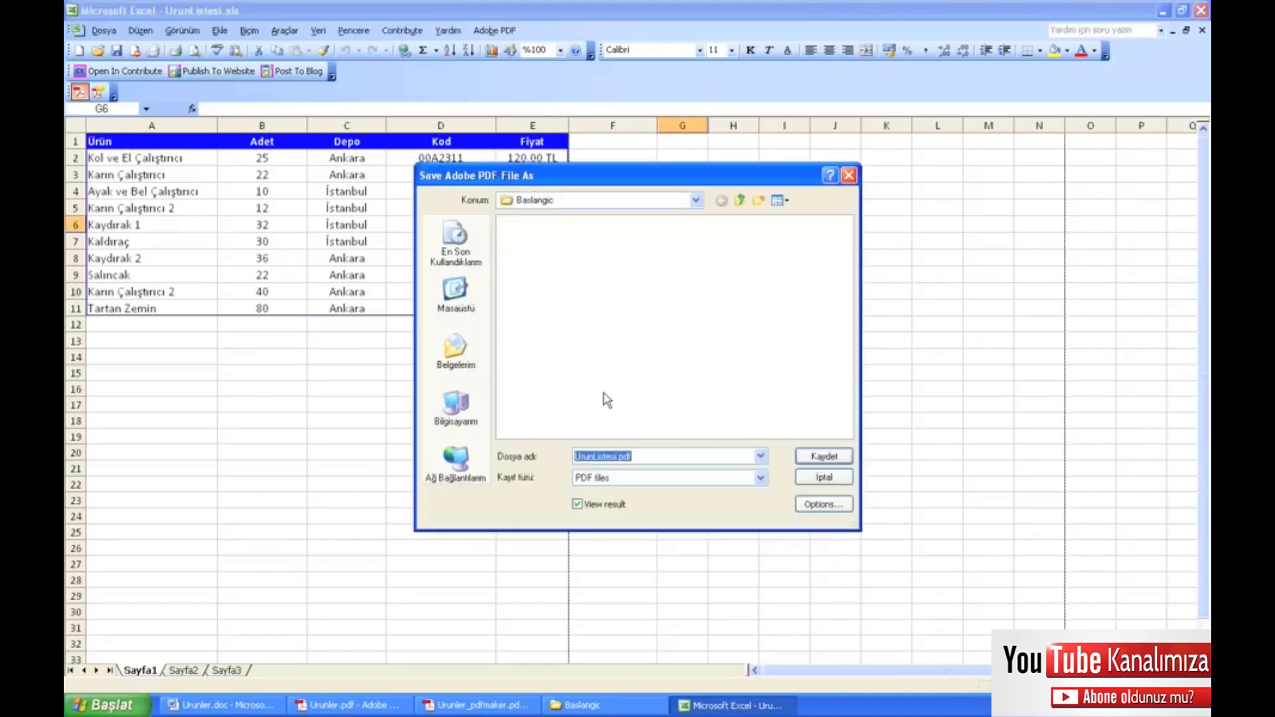
{"action": "left_click", "coordinate": [739, 200]}
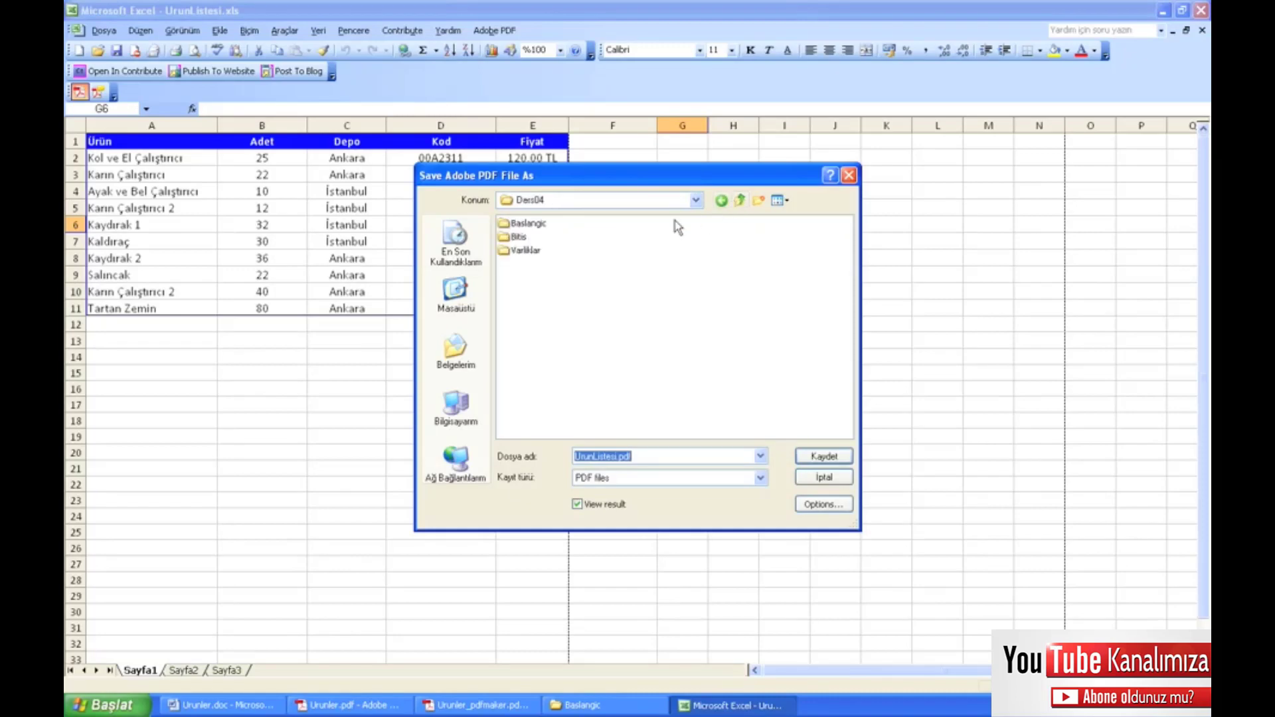
{"action": "double_click", "coordinate": [513, 236]}
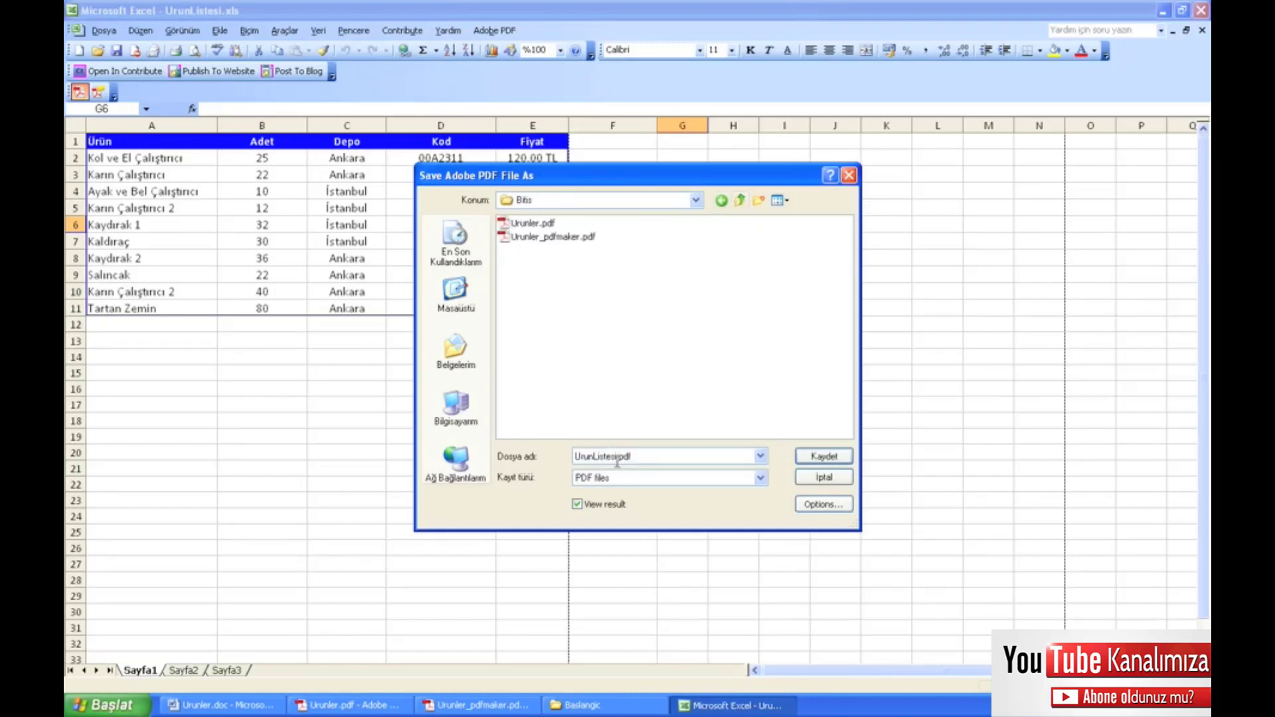
{"action": "left_click", "coordinate": [804, 460]}
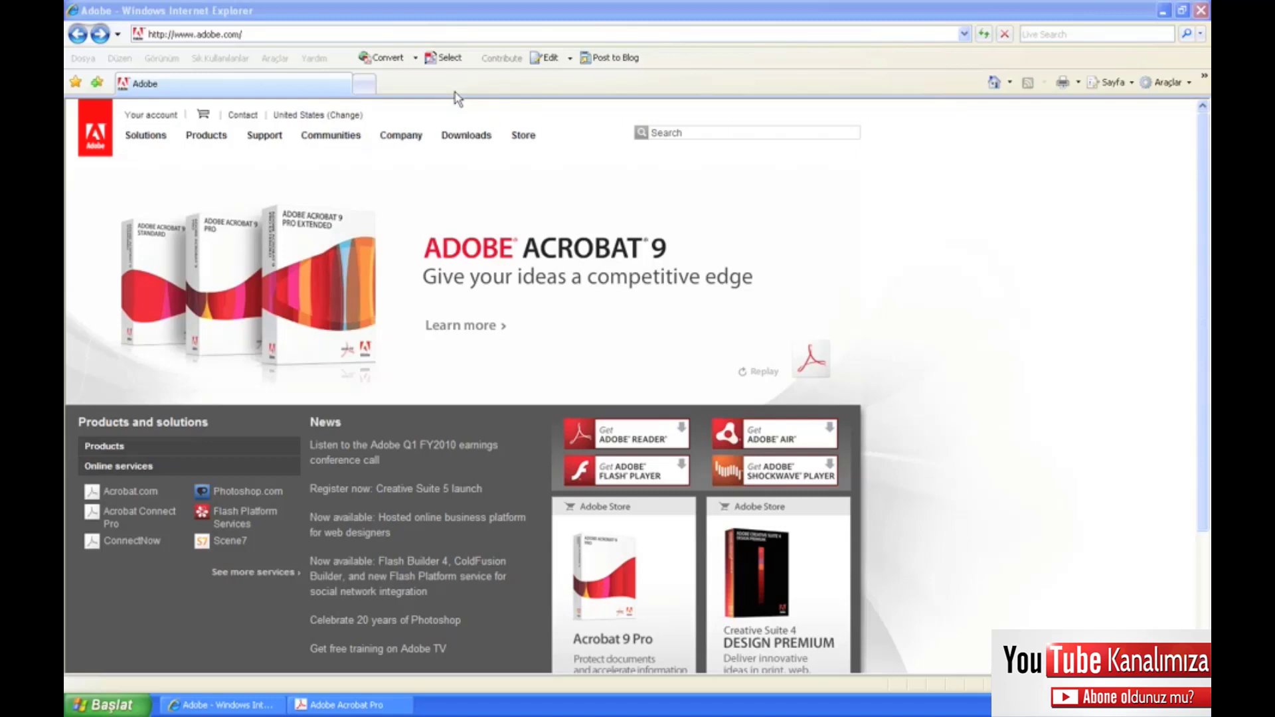
- Switch to Internet Explorer and try selecting individual areas of the adobe.com home page for PDF conversion
{"action": "left_click", "coordinate": [440, 61]}
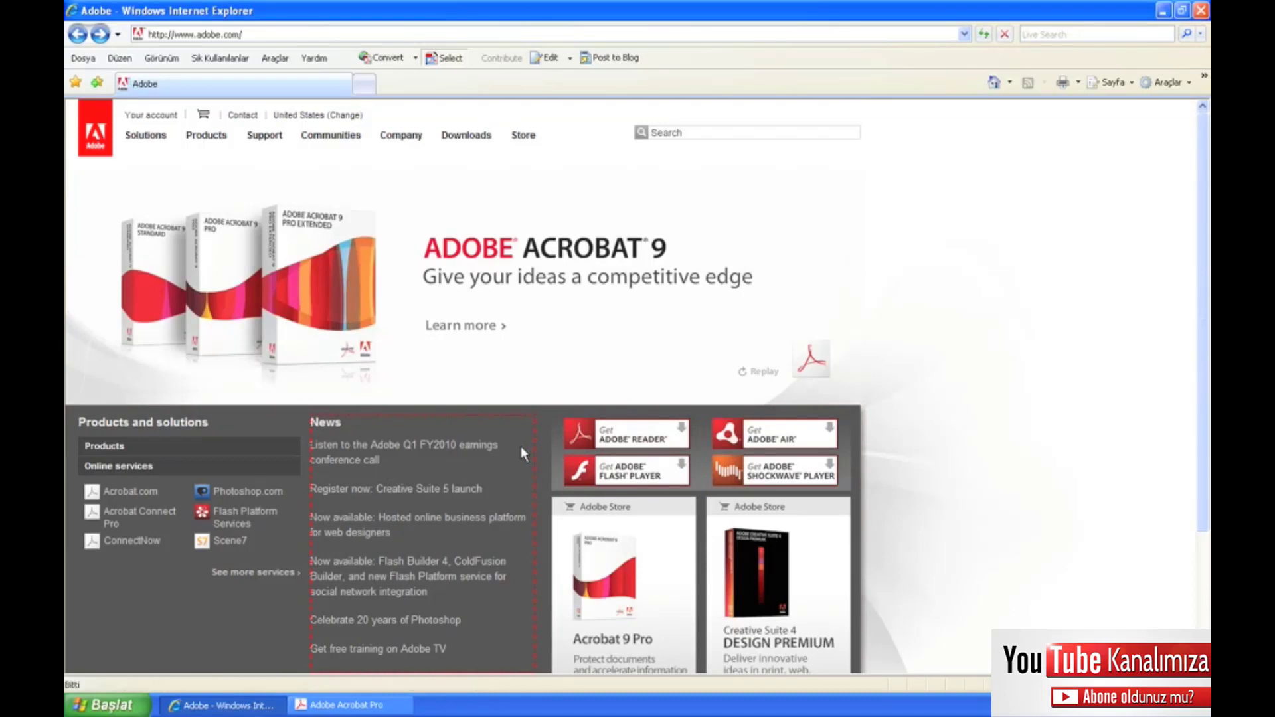
{"action": "left_click", "coordinate": [530, 360]}
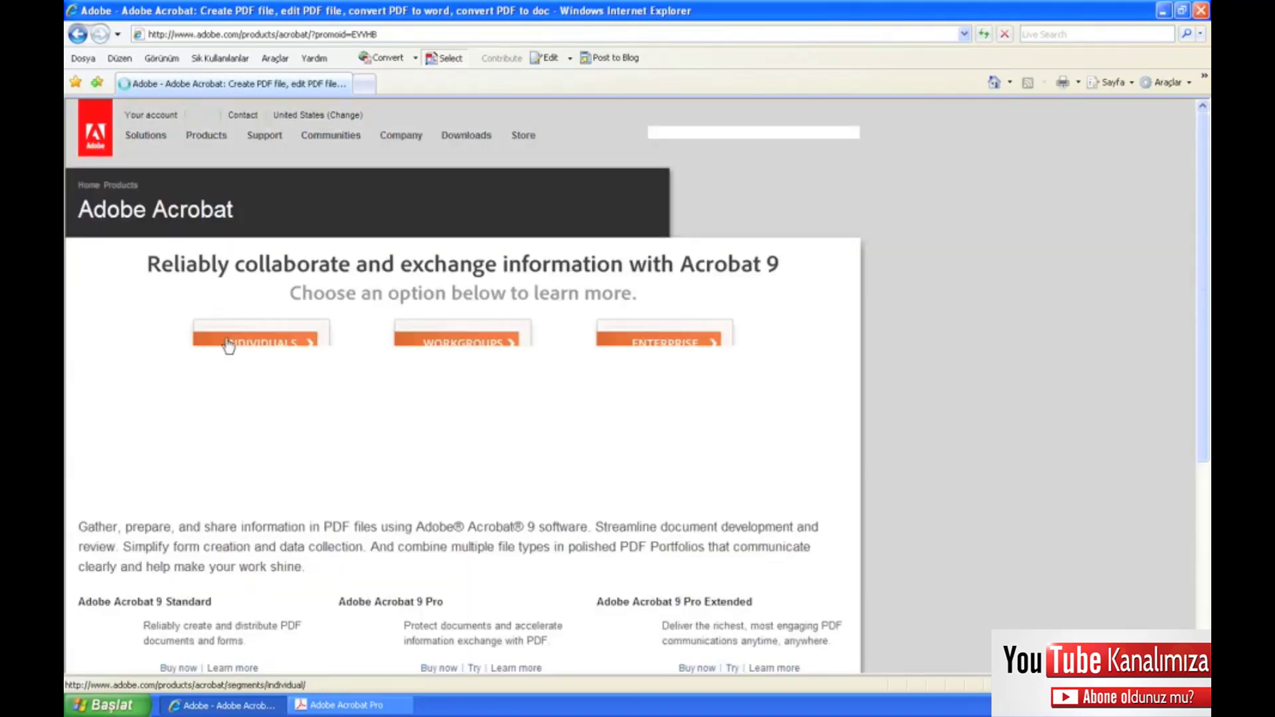
{"action": "left_click", "coordinate": [78, 33]}
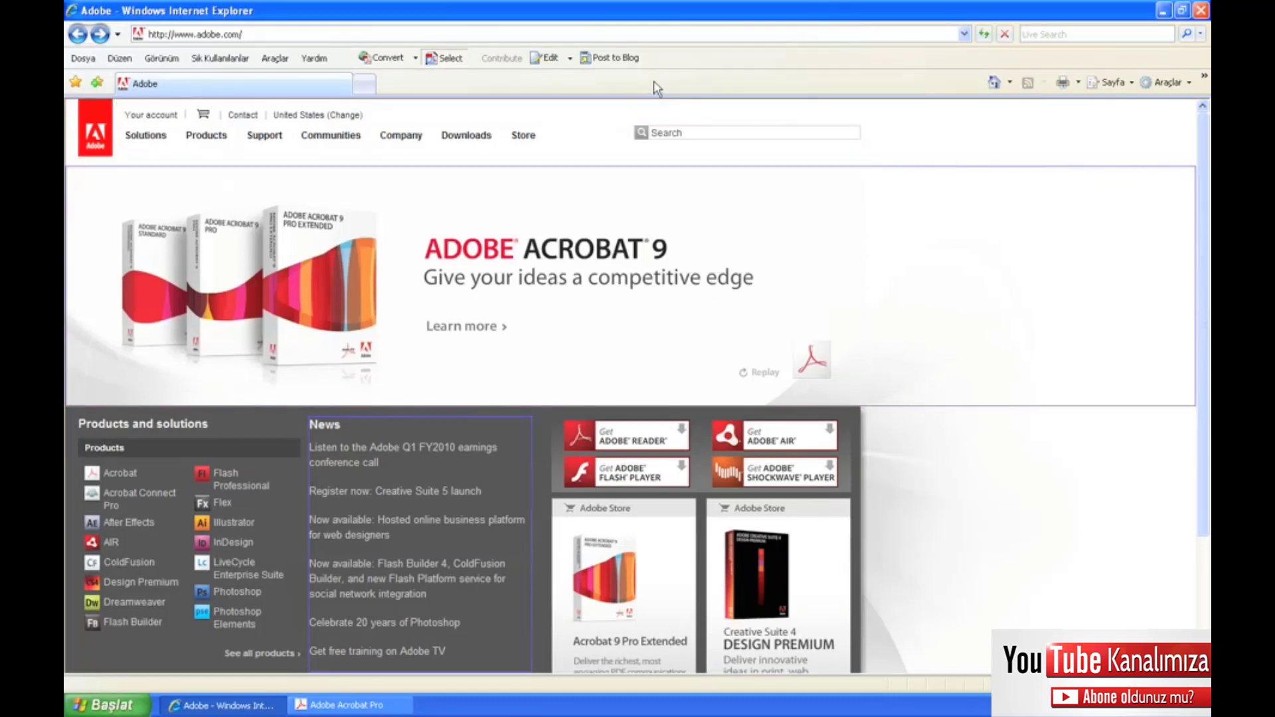
- Convert the adobe.com home page to a PDF, saving it as Adobe.pdf in the Bitis folder of Ders04
{"action": "left_click", "coordinate": [416, 58]}
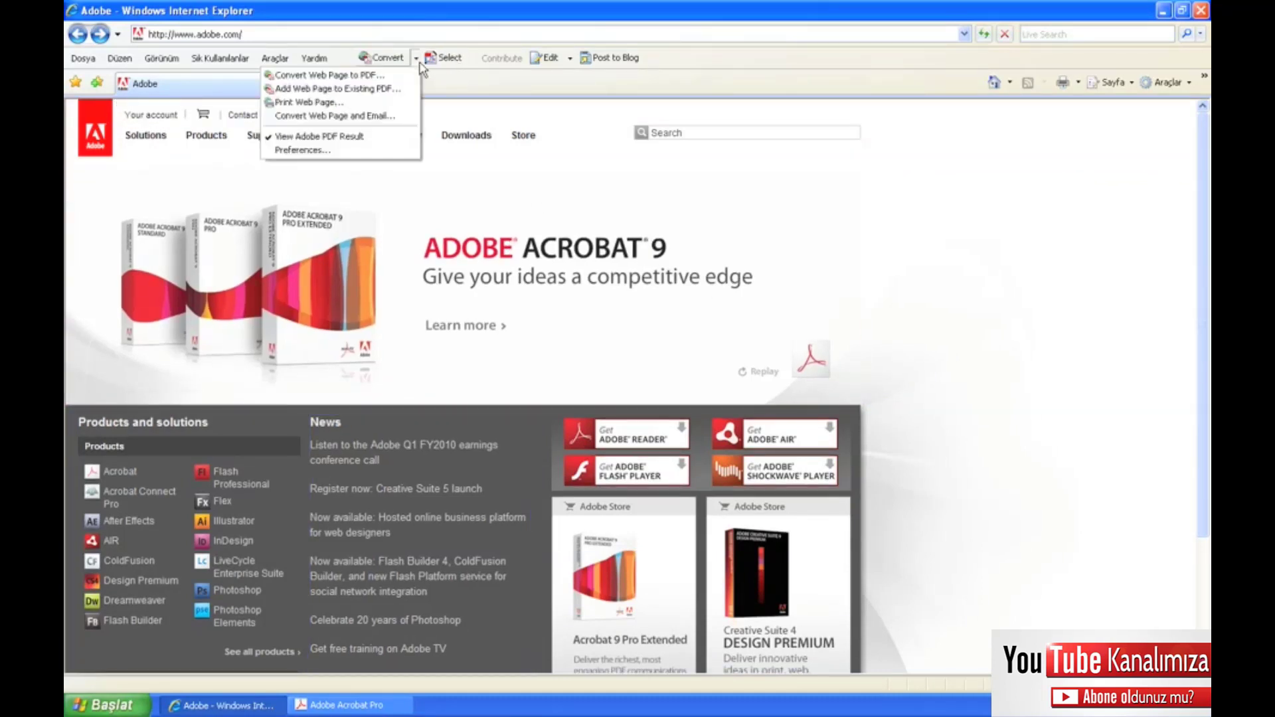
{"action": "left_click", "coordinate": [379, 77]}
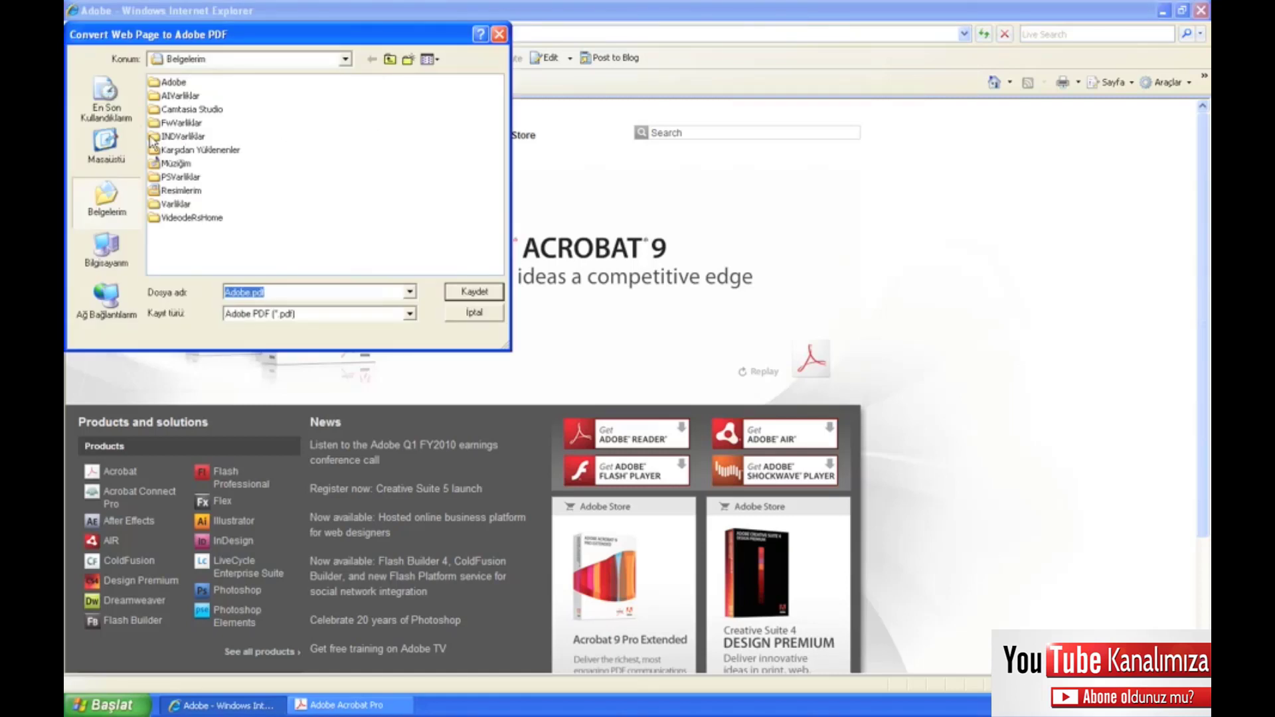
{"action": "left_click", "coordinate": [106, 247]}
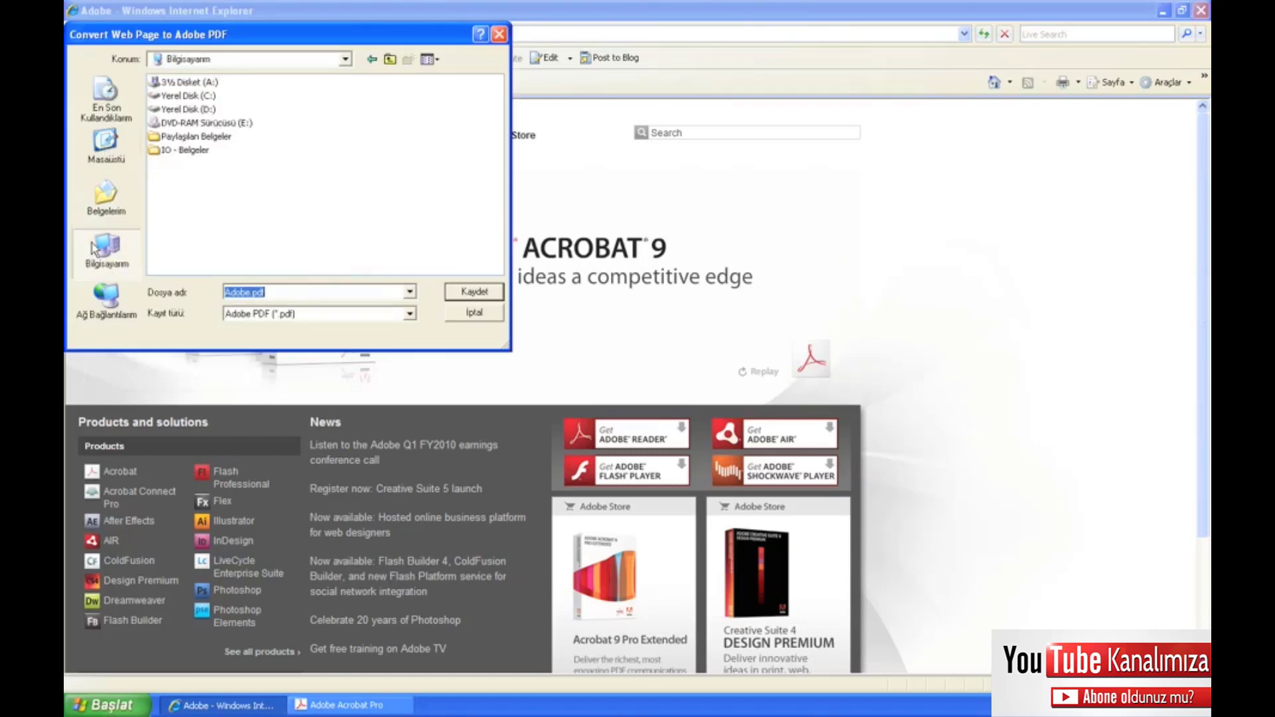
{"action": "left_click", "coordinate": [104, 143]}
{"action": "double_click", "coordinate": [207, 124]}
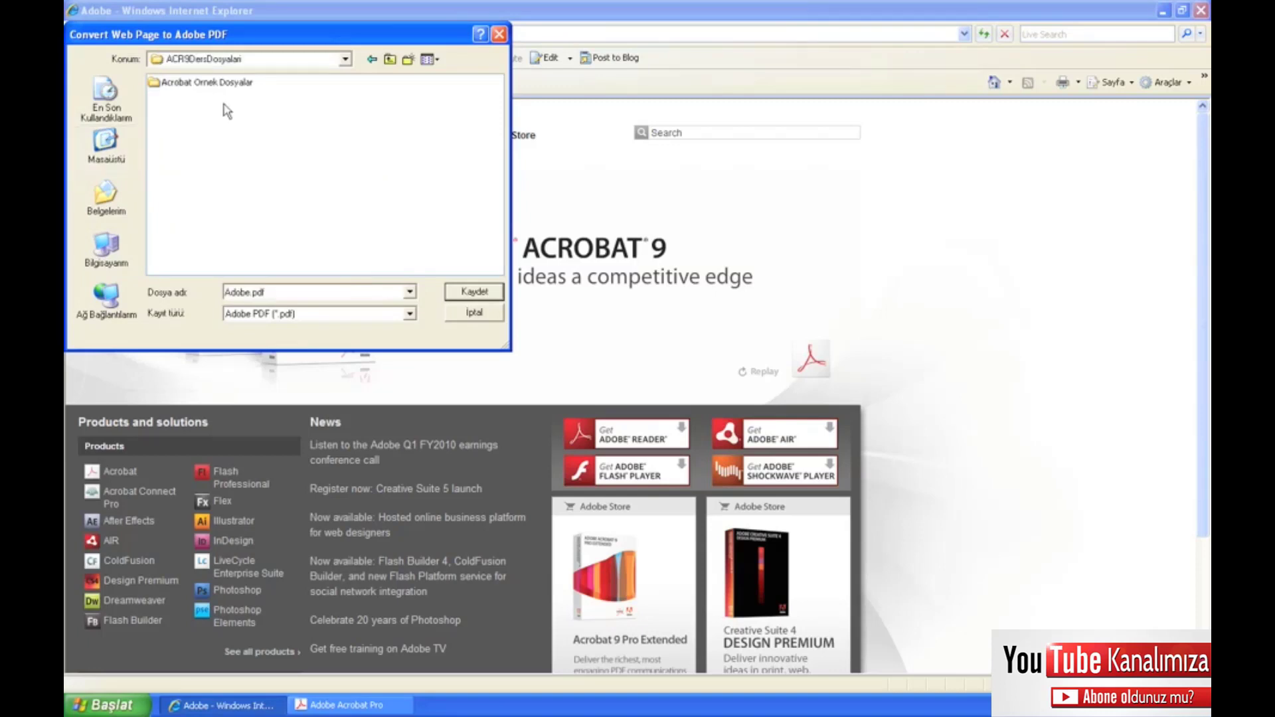
{"action": "double_click", "coordinate": [214, 83]}
{"action": "double_click", "coordinate": [183, 138]}
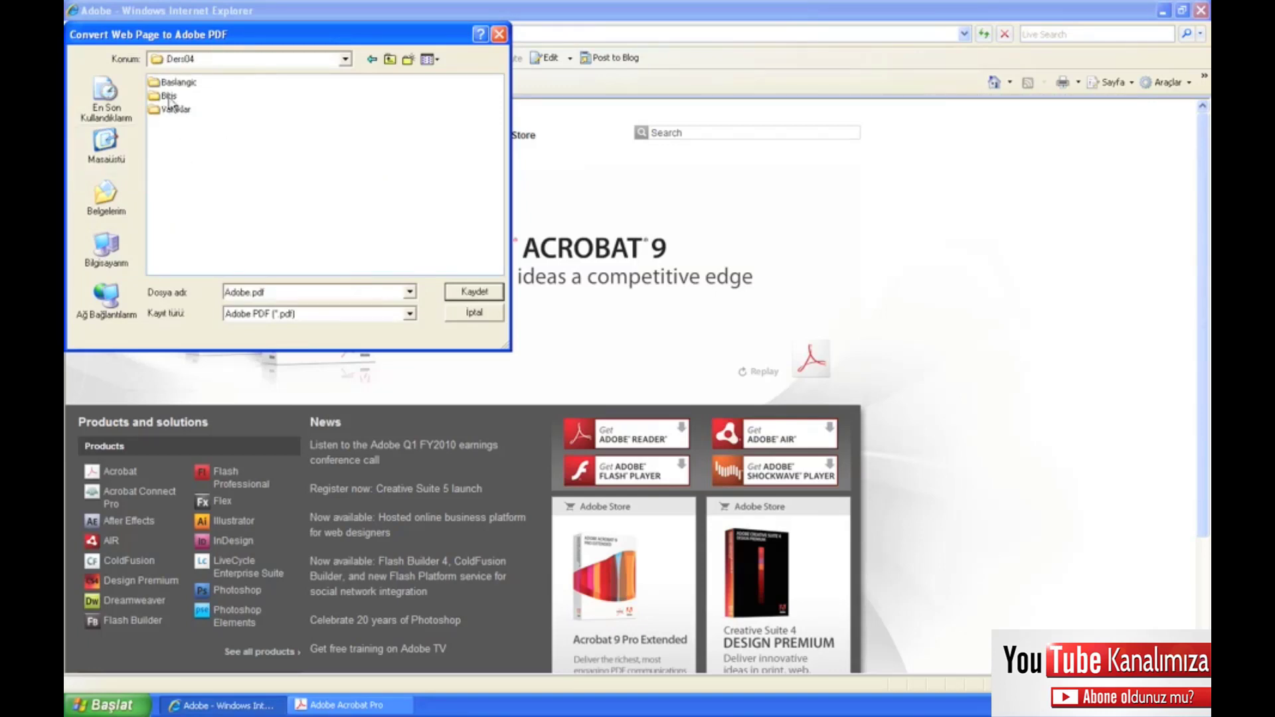
{"action": "double_click", "coordinate": [174, 97]}
{"action": "left_click", "coordinate": [458, 294]}
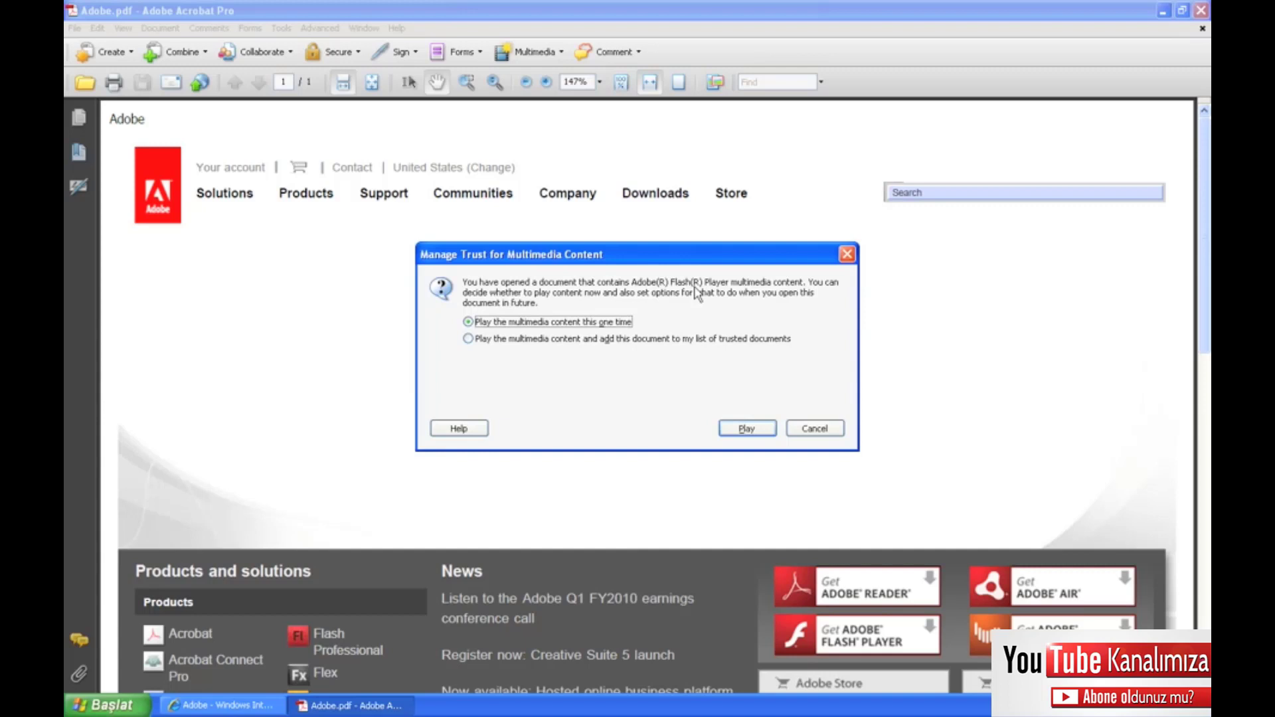
- Allow the multimedia content in Adobe.pdf to play this one time, examine the converted page and close the document
{"action": "left_click", "coordinate": [745, 429]}
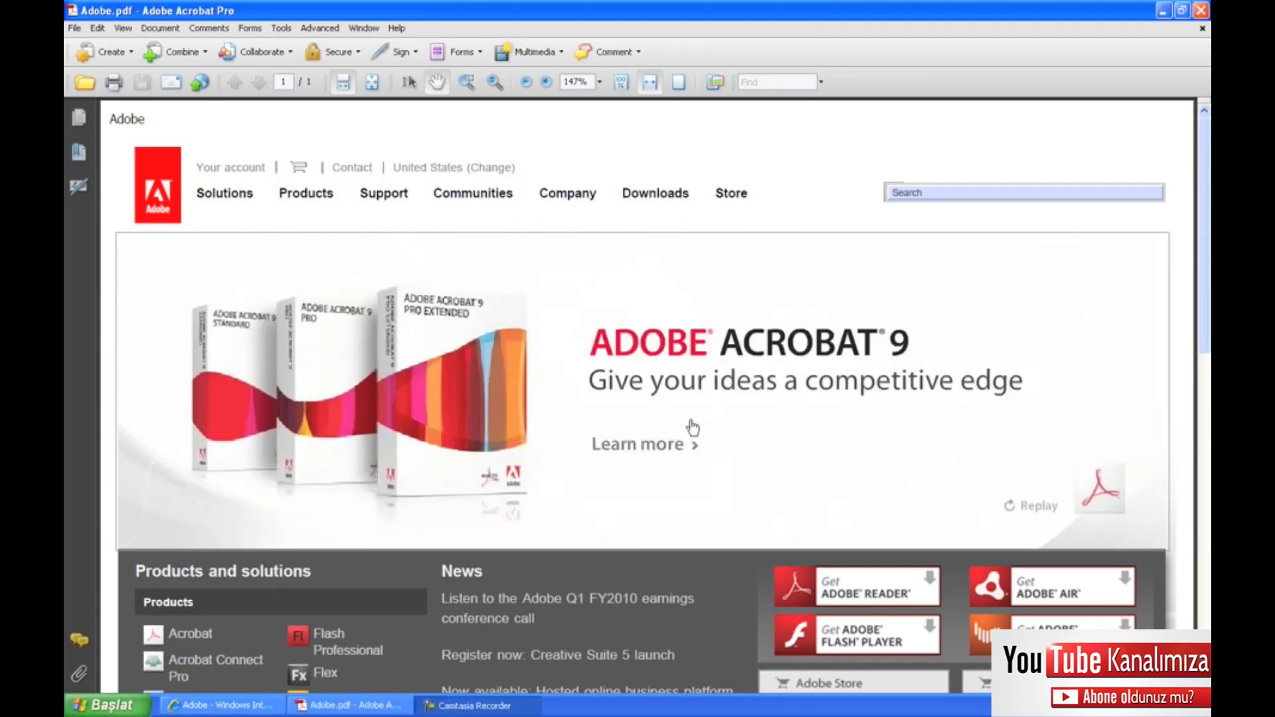
{"action": "scroll", "coordinate": [693, 427], "scroll_direction": "down", "scroll_amount": 3}
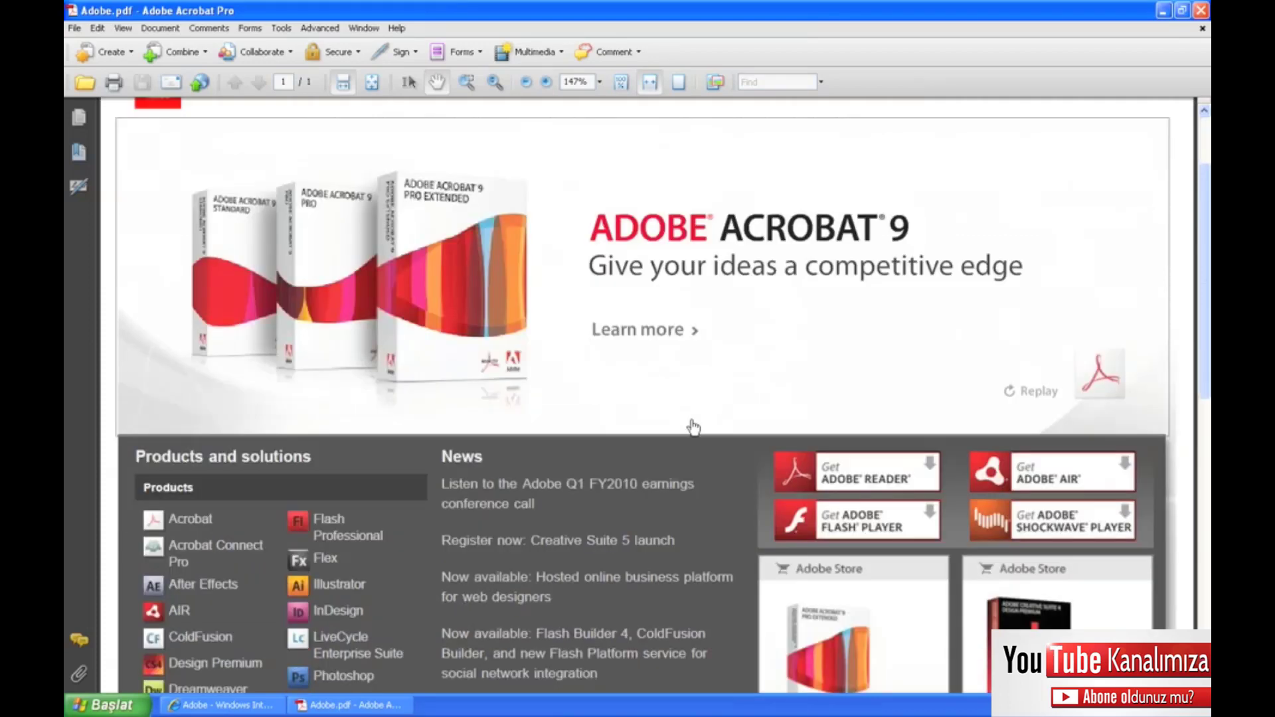
{"action": "scroll", "coordinate": [692, 427], "scroll_direction": "down", "scroll_amount": 3}
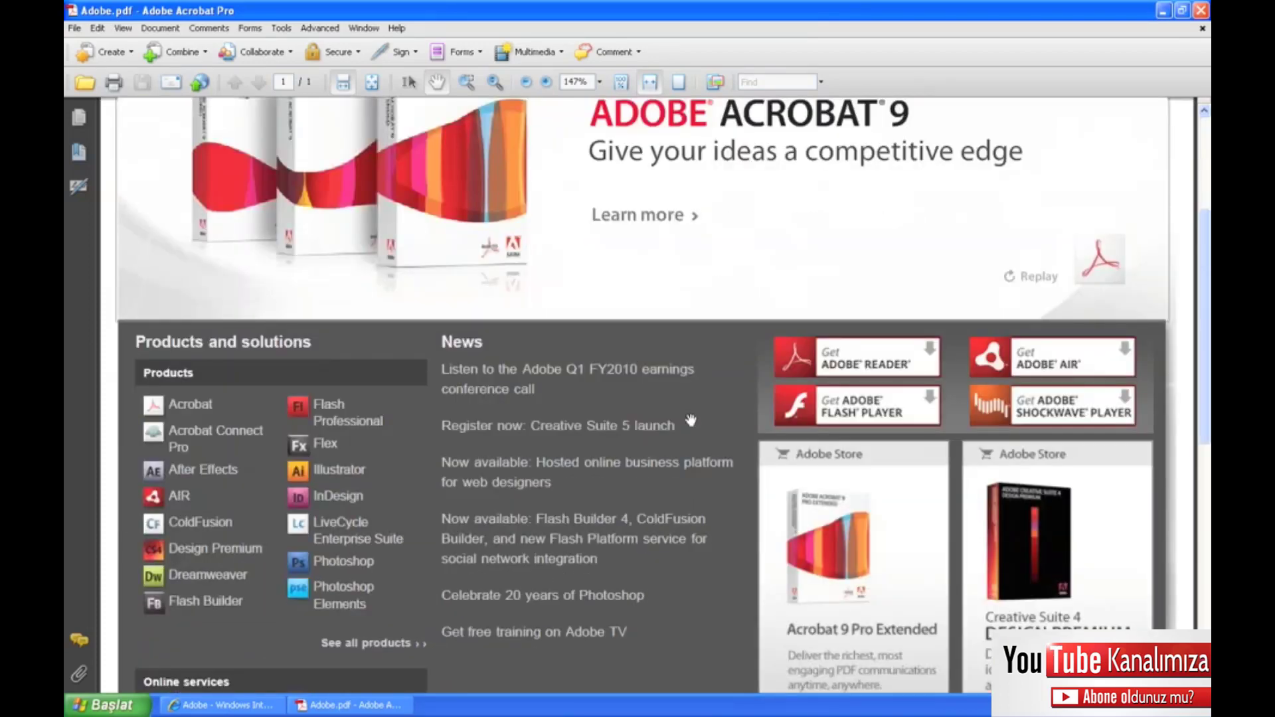
{"action": "scroll", "coordinate": [690, 421], "scroll_direction": "down", "scroll_amount": 3}
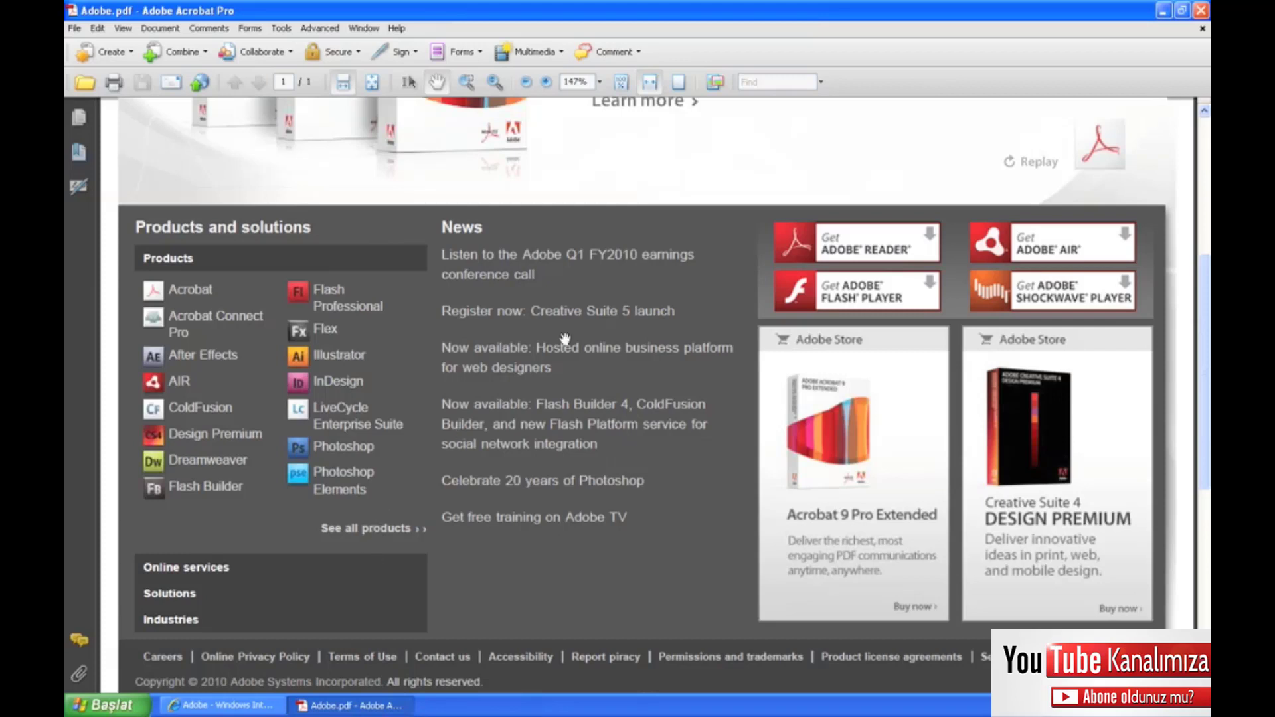
{"action": "left_click", "coordinate": [1202, 28]}
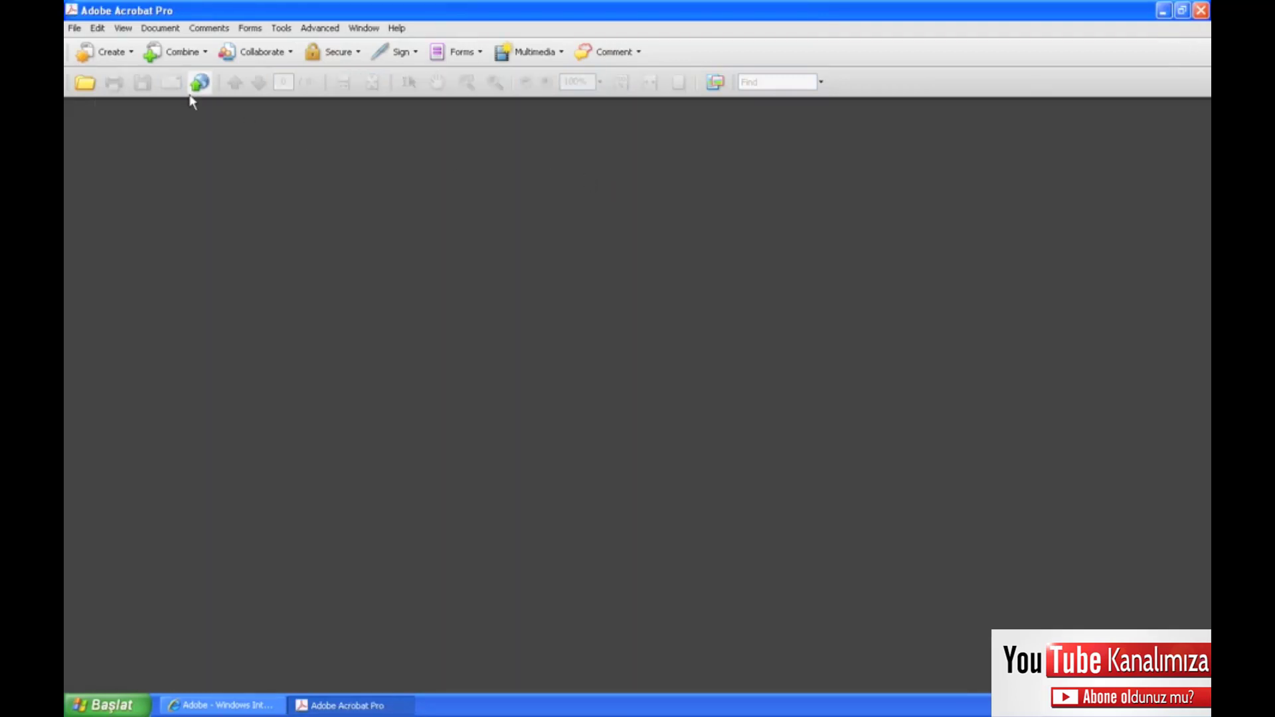
{"action": "left_click", "coordinate": [75, 30]}
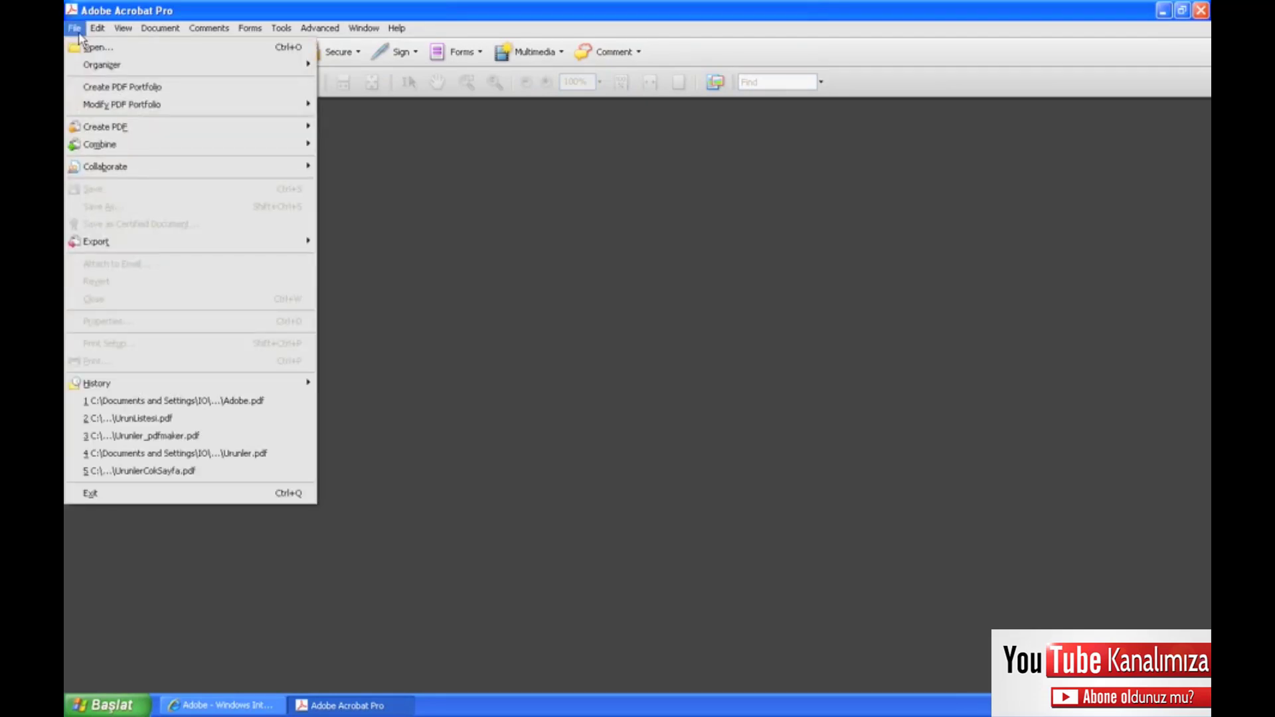
{"action": "mouse_move", "coordinate": [119, 129]}
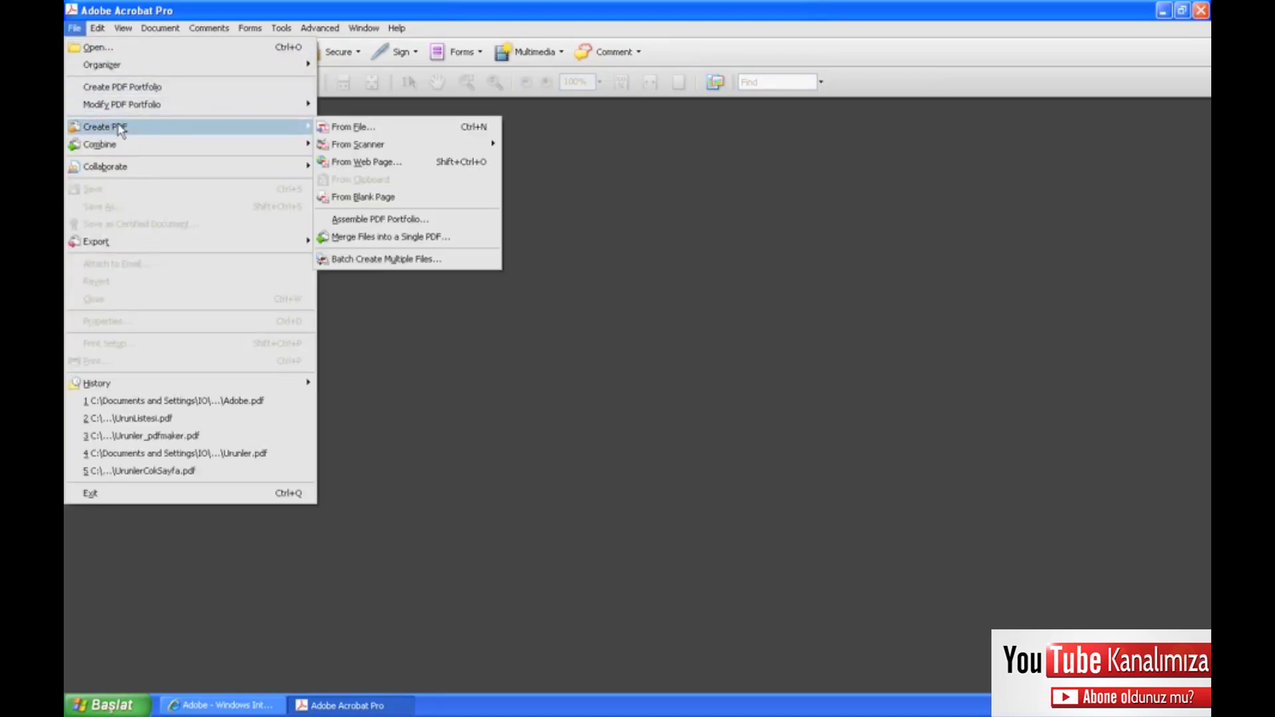
{"action": "left_click", "coordinate": [407, 163]}
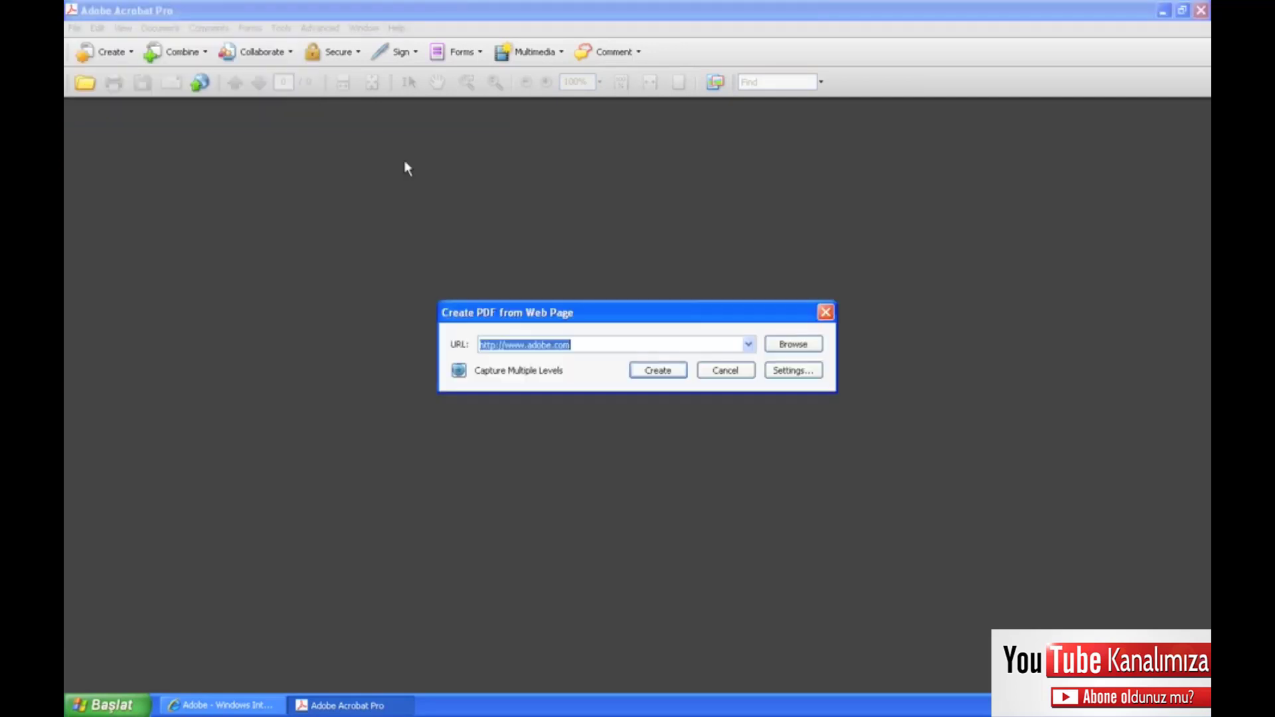
{"action": "left_click", "coordinate": [585, 343]}
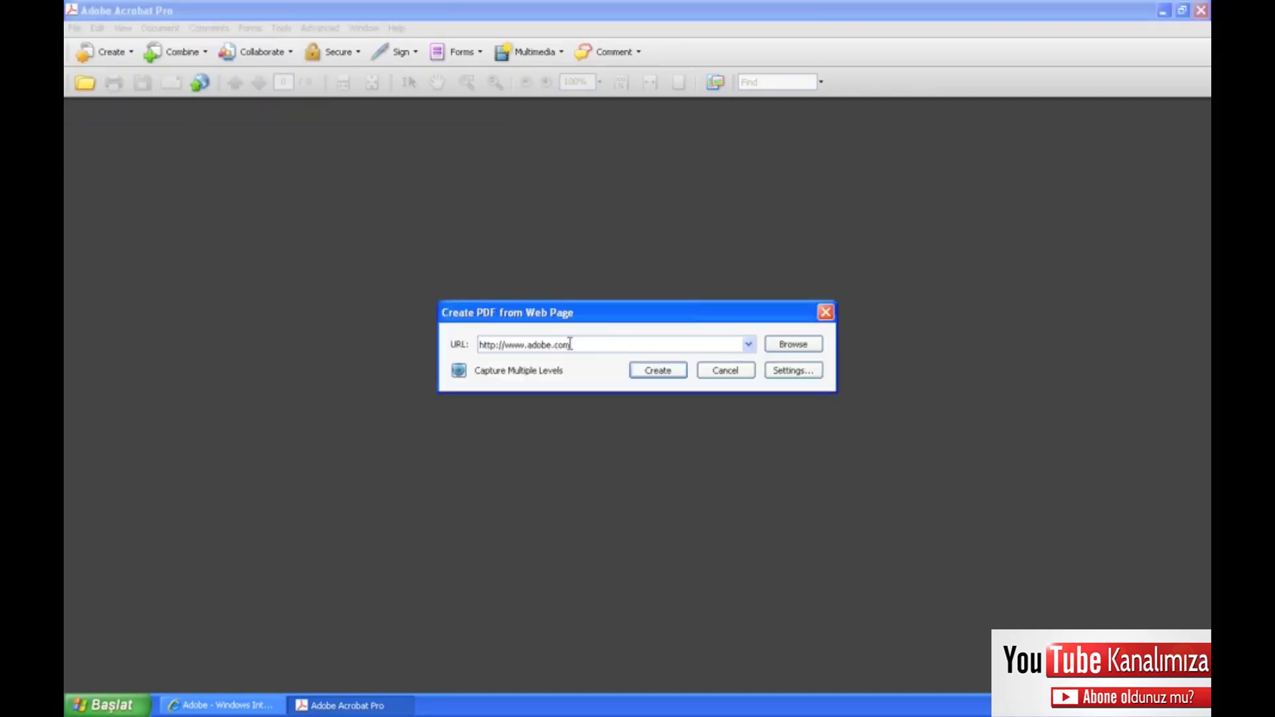
{"action": "left_click", "coordinate": [459, 370]}
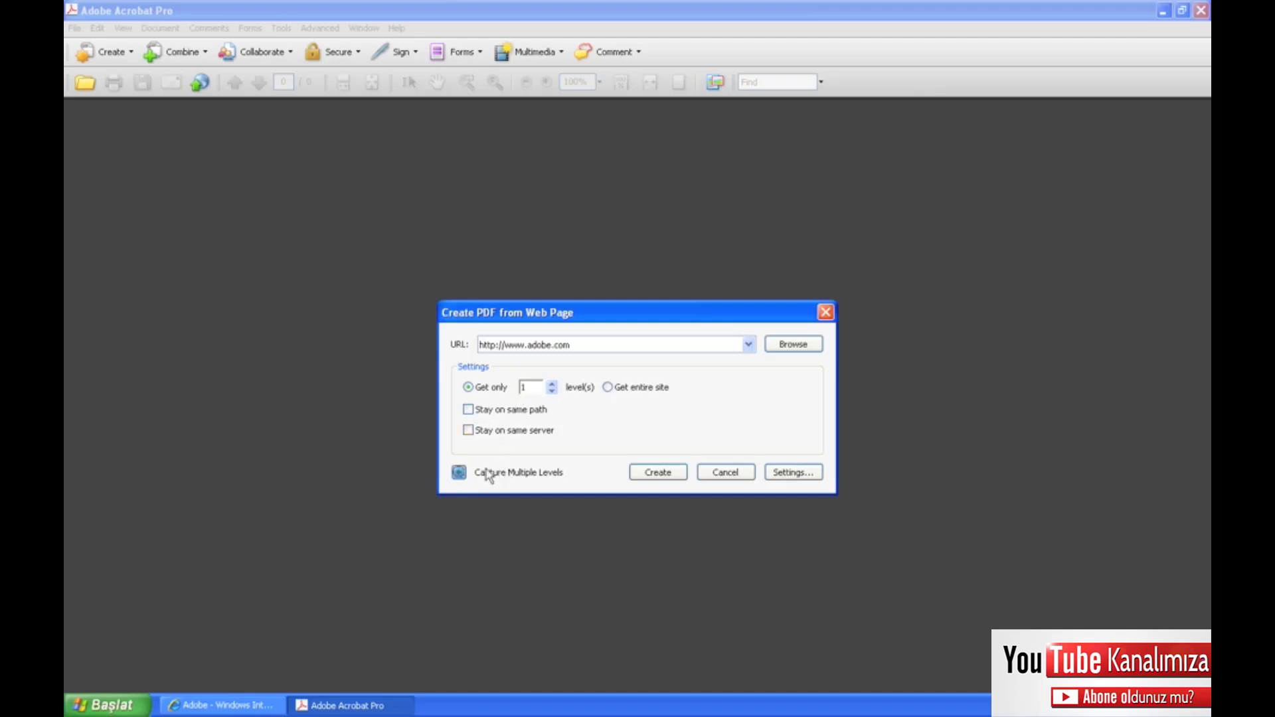
{"action": "left_click", "coordinate": [463, 474]}
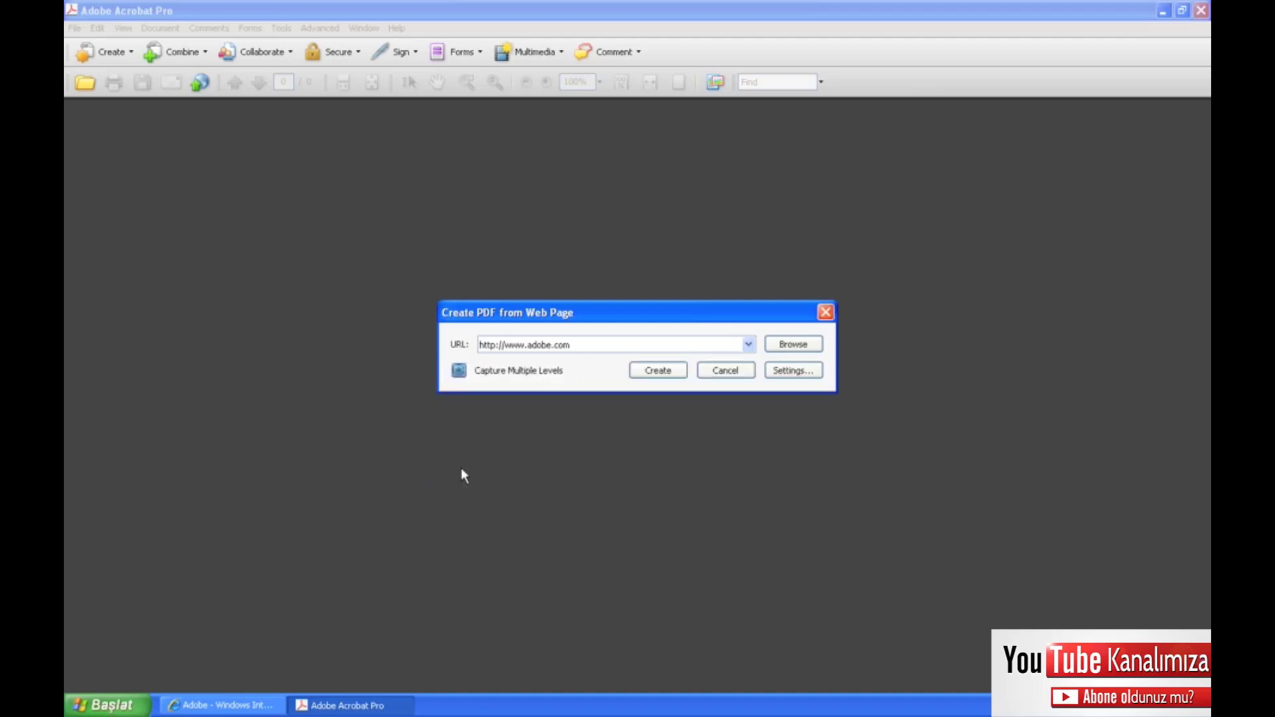
{"action": "left_click", "coordinate": [657, 375]}
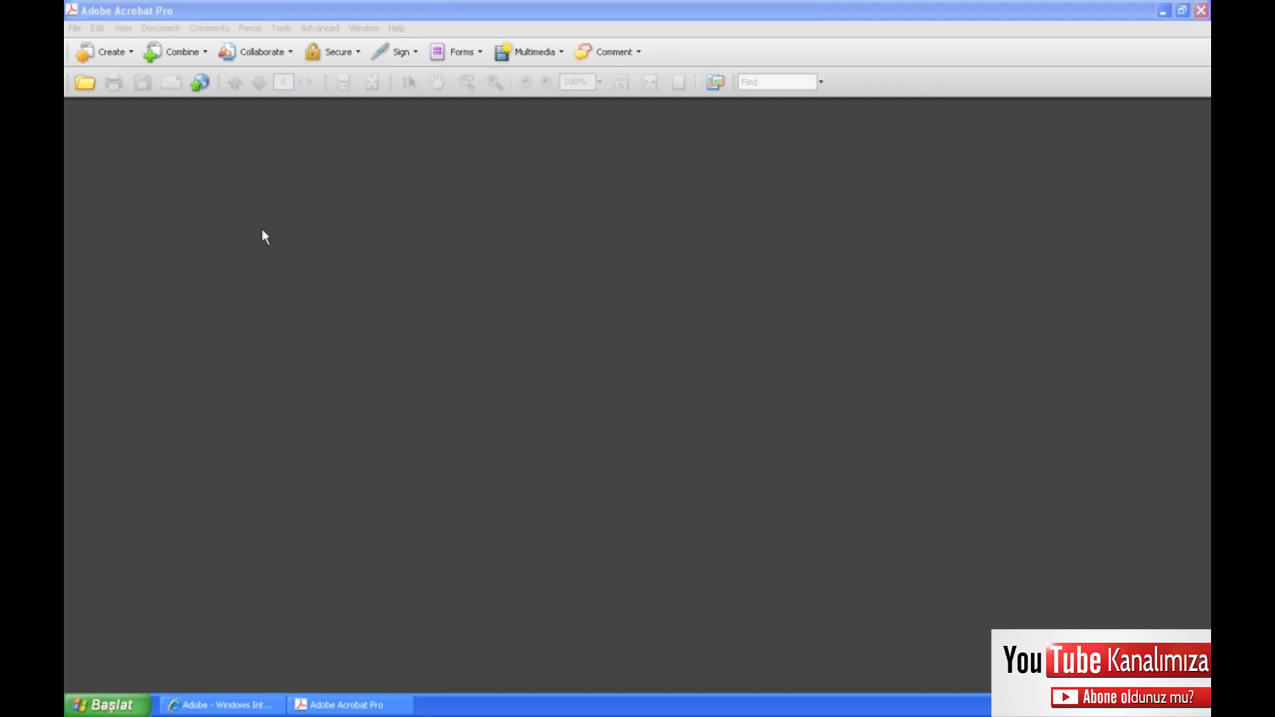
- Create a PDF in Acrobat from kucuk.JPG in the Baslangic folder of Ders04 and fit the whole page in view
{"action": "left_click", "coordinate": [74, 28]}
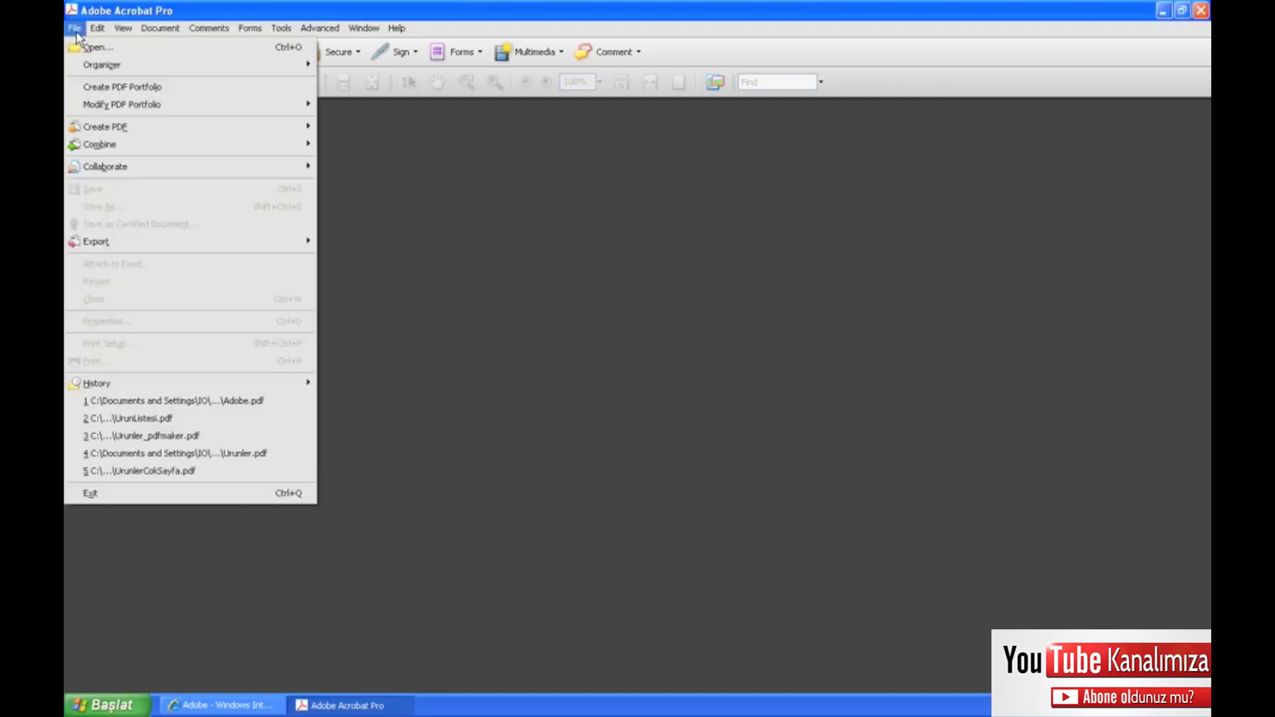
{"action": "mouse_move", "coordinate": [110, 127]}
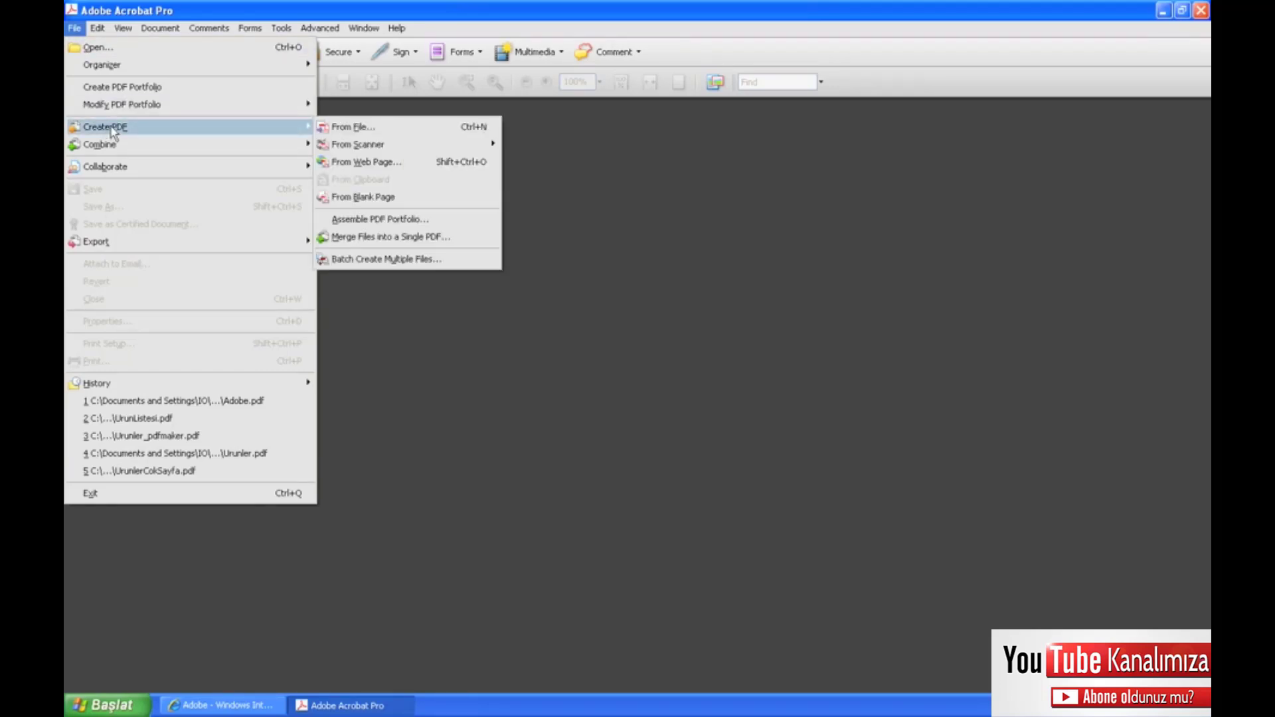
{"action": "left_click", "coordinate": [366, 128]}
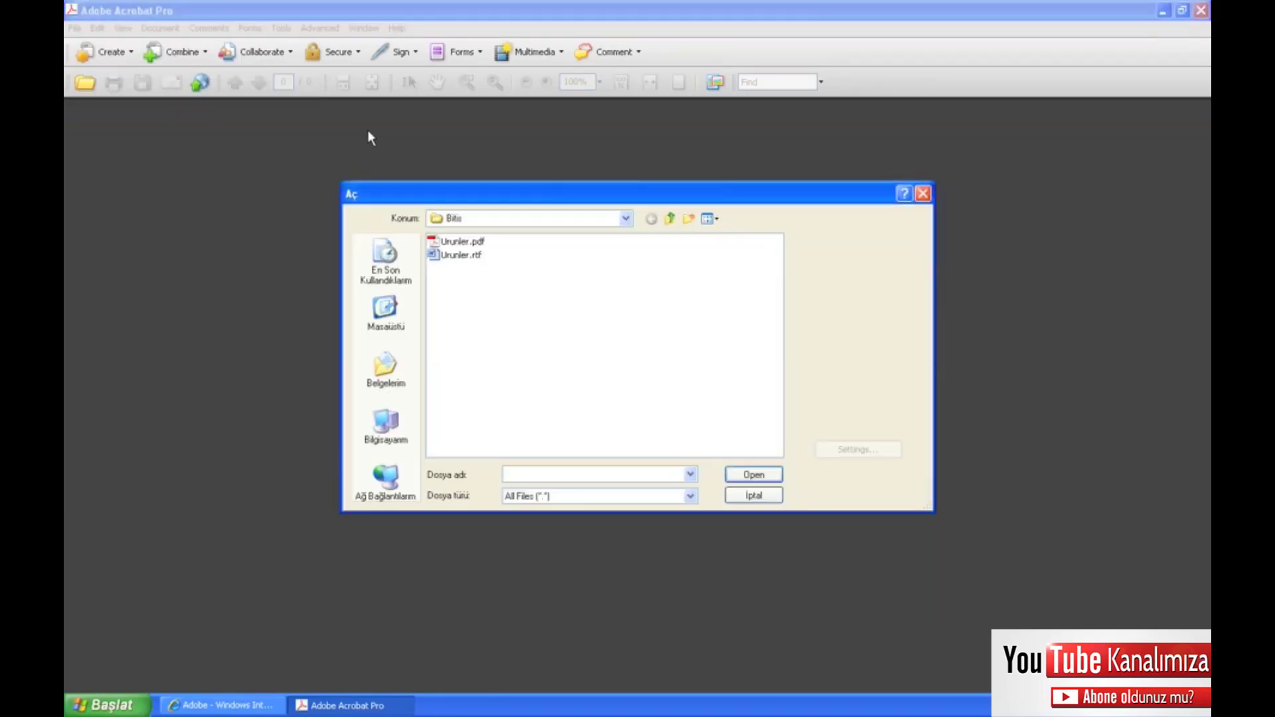
{"action": "left_click", "coordinate": [670, 218]}
{"action": "left_click", "coordinate": [670, 219]}
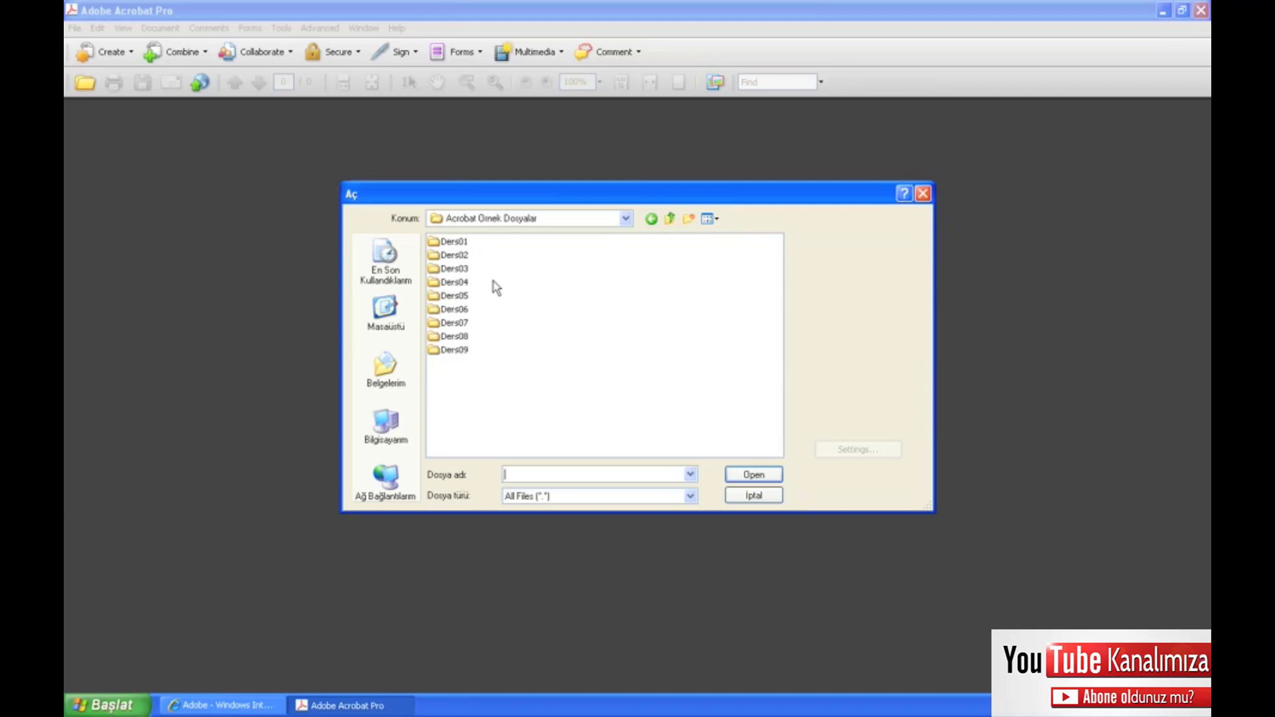
{"action": "double_click", "coordinate": [444, 285]}
{"action": "double_click", "coordinate": [469, 246]}
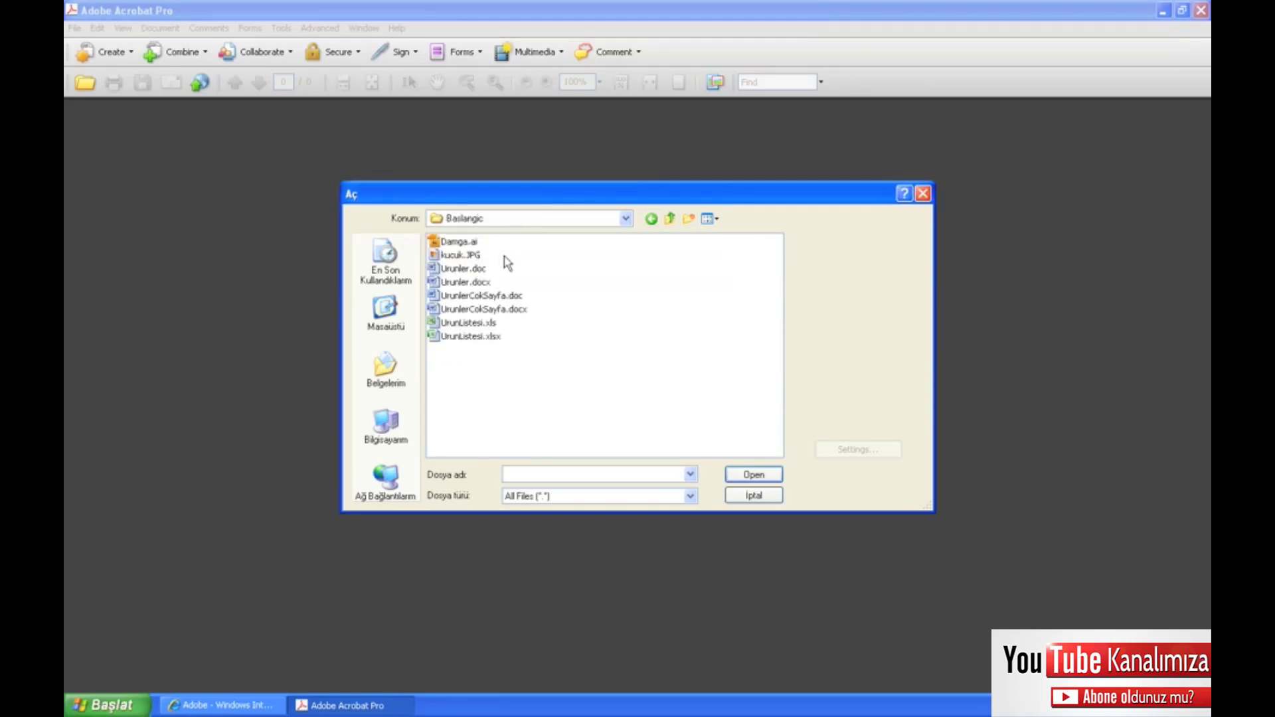
{"action": "left_click", "coordinate": [466, 257]}
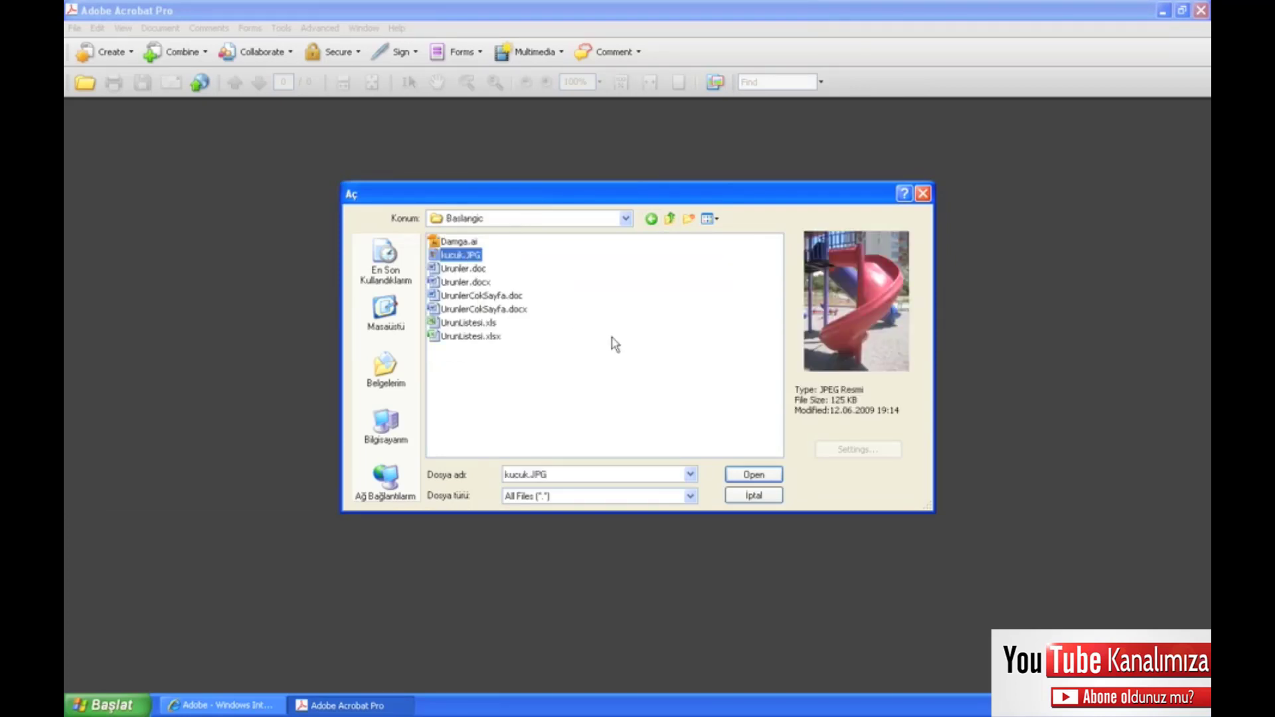
{"action": "left_click", "coordinate": [737, 474]}
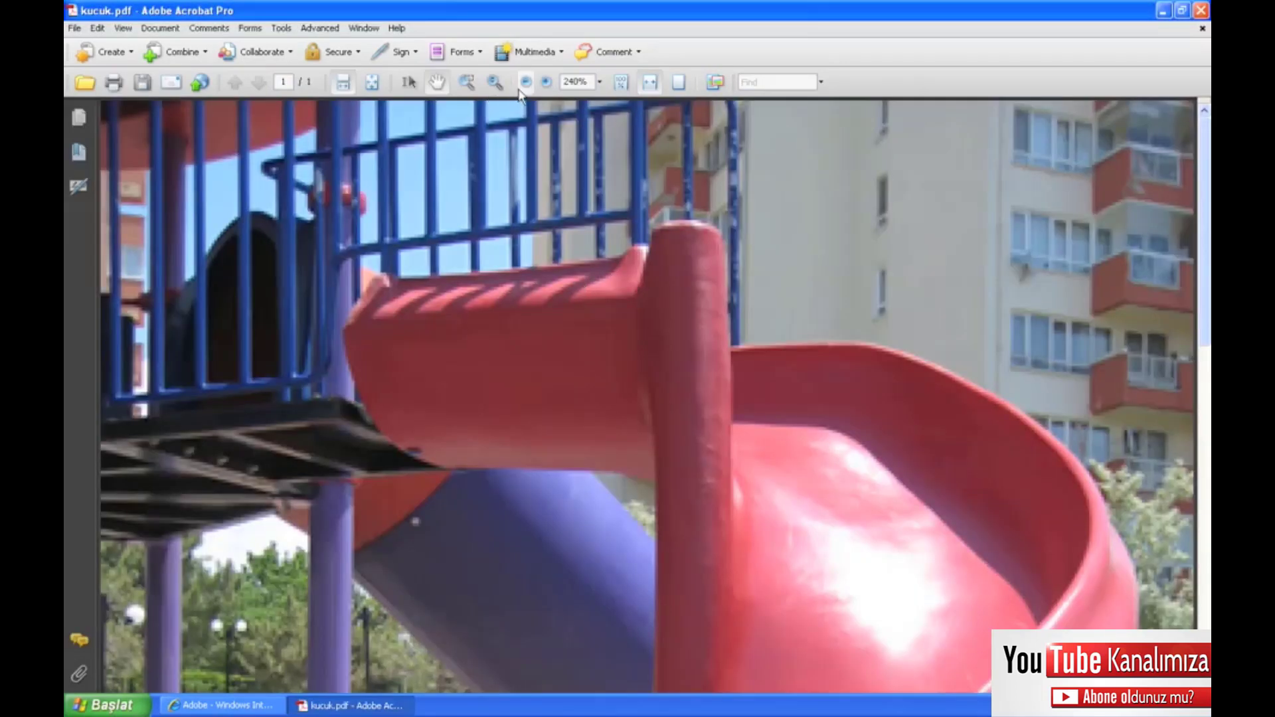
{"action": "left_click", "coordinate": [372, 81]}
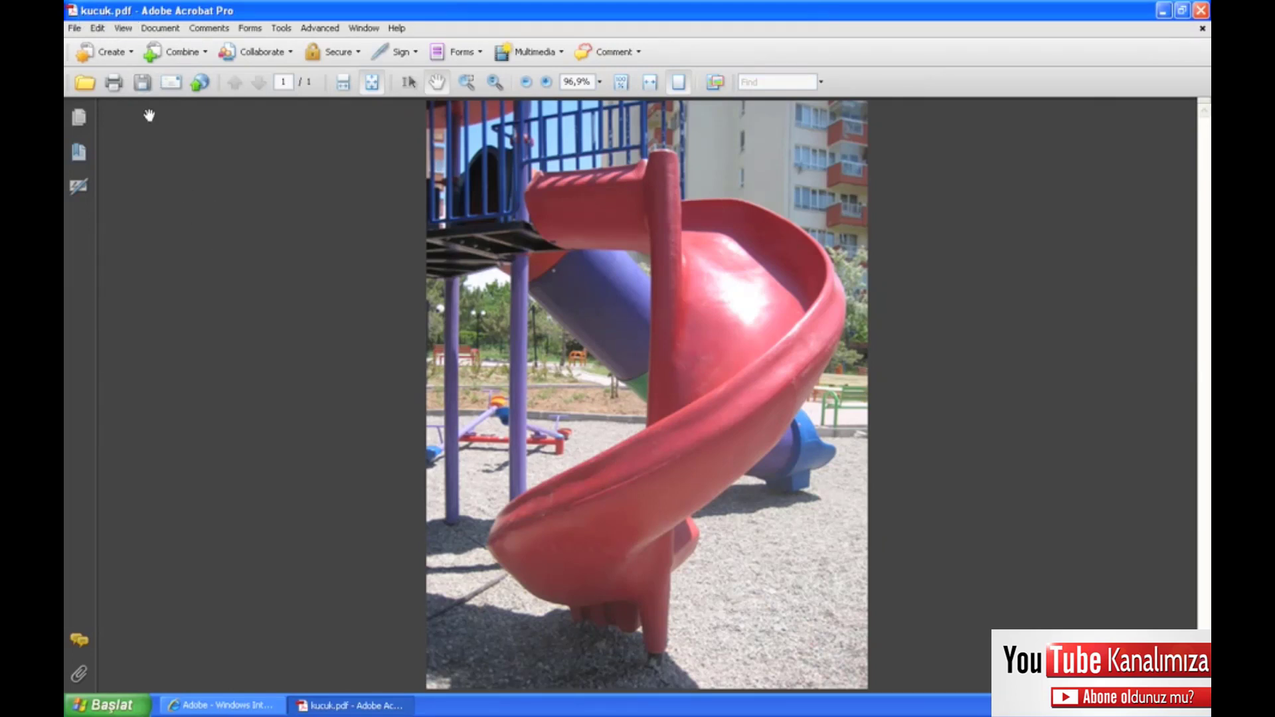
- Save the PDF made from the image as kucuk.pdf in the Bitis folder of Ders04
{"action": "left_click", "coordinate": [142, 86]}
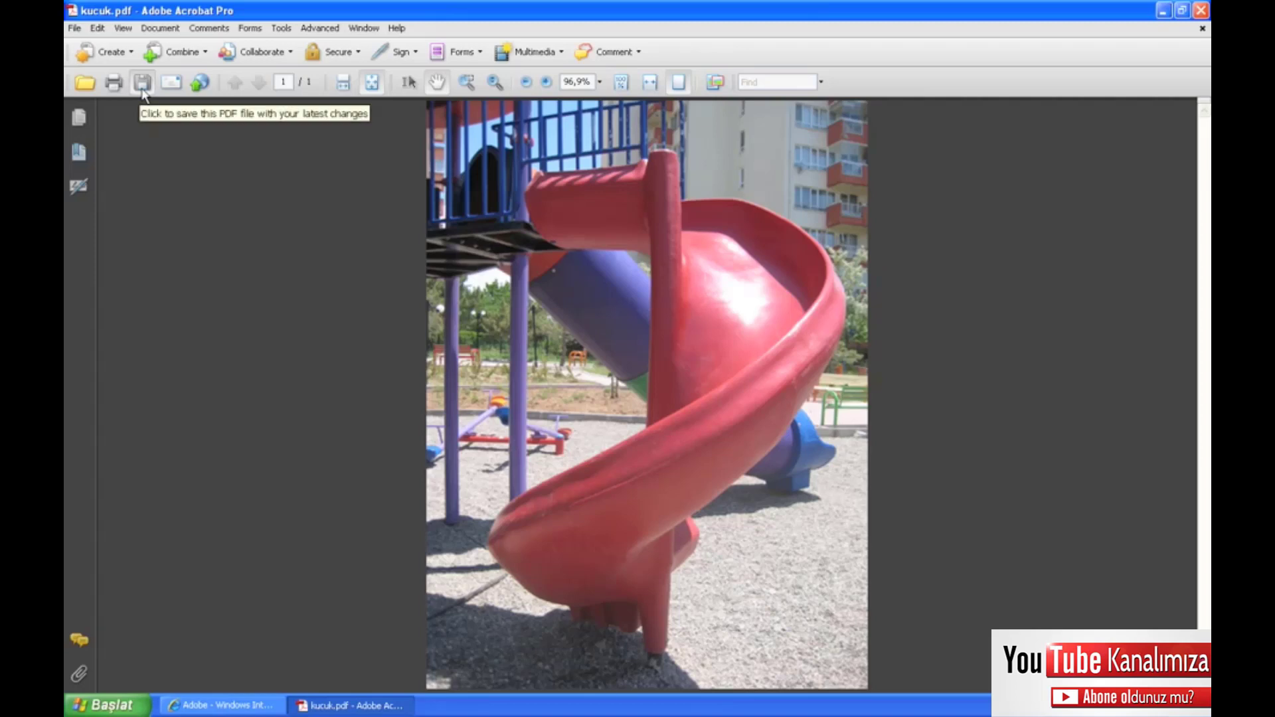
{"action": "left_click", "coordinate": [669, 219]}
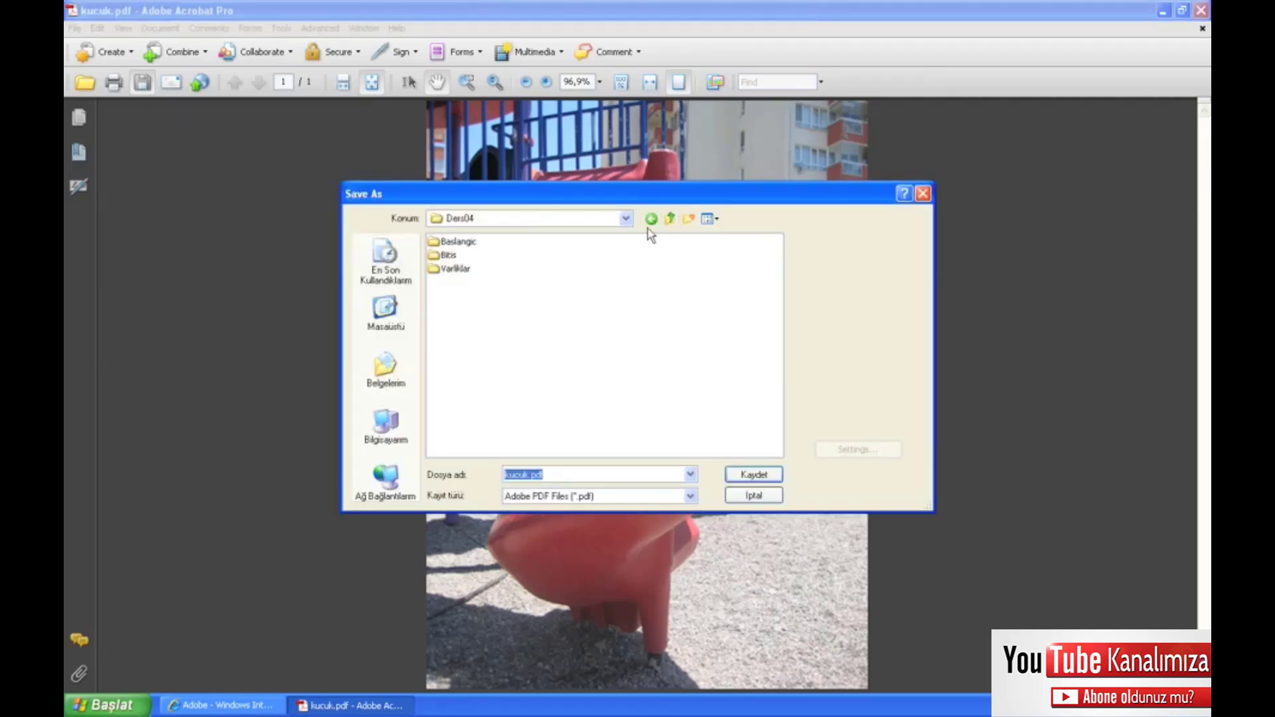
{"action": "double_click", "coordinate": [444, 255]}
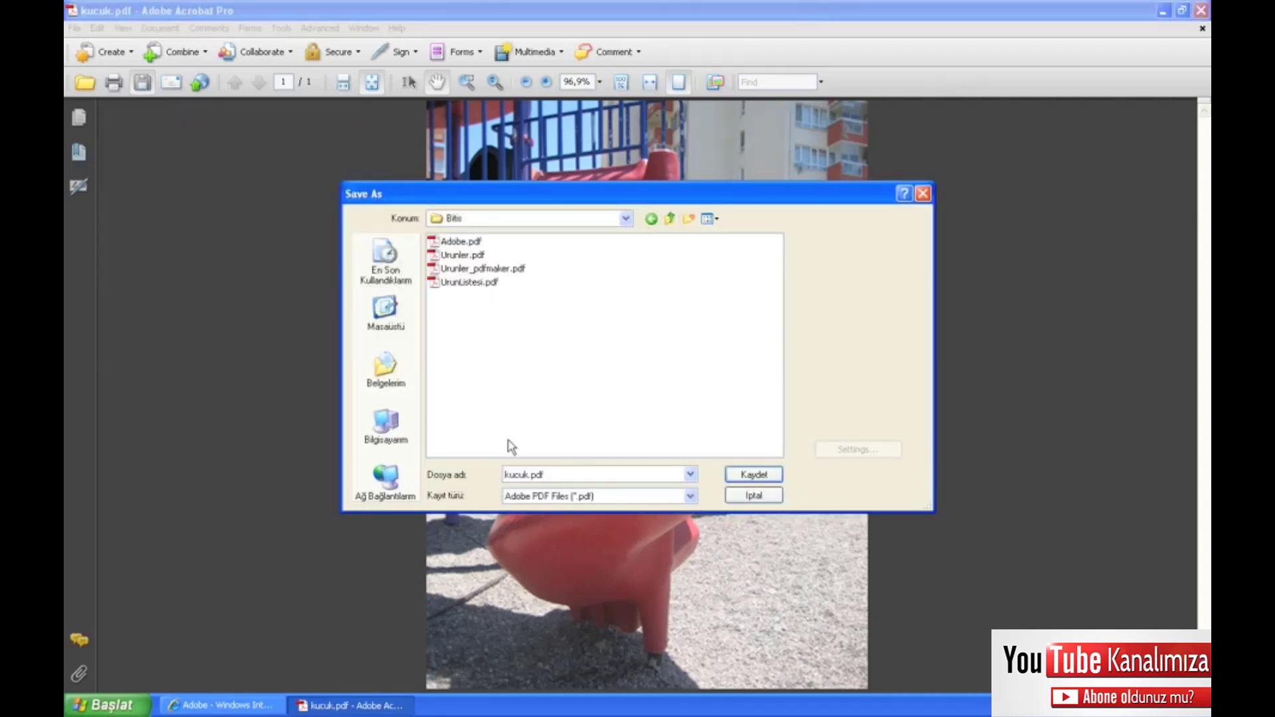
{"action": "left_click", "coordinate": [742, 480]}
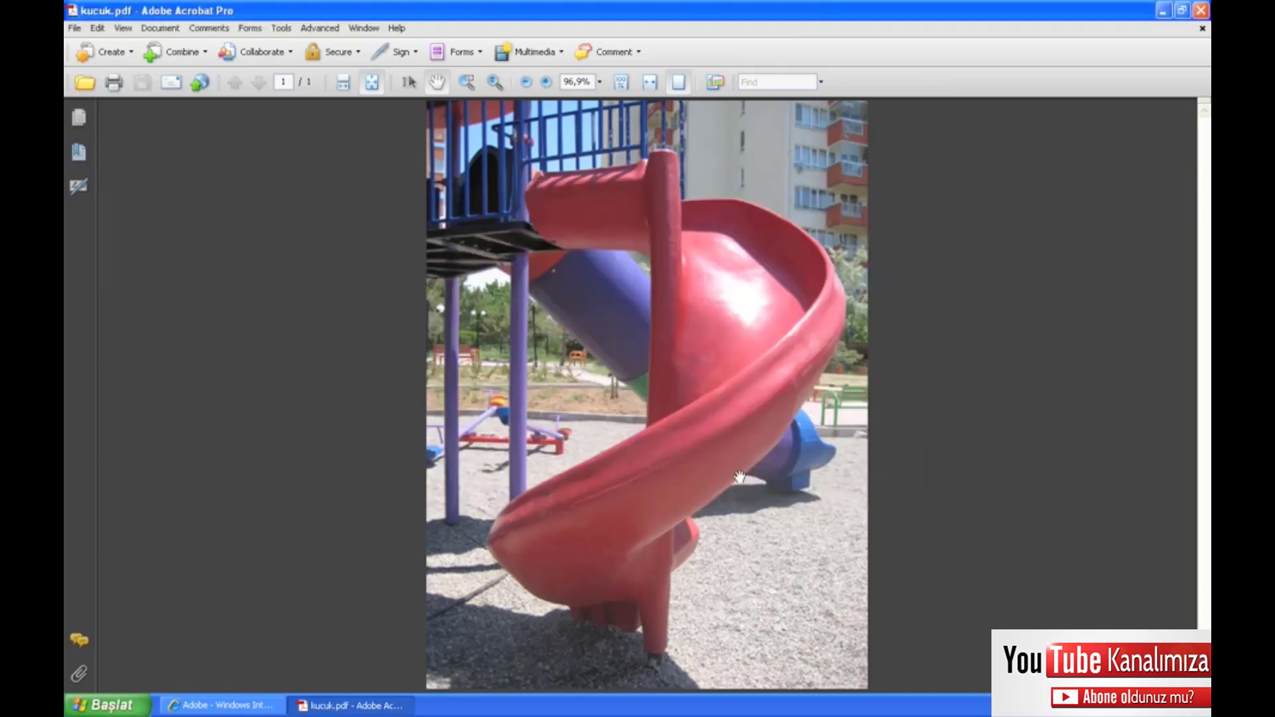